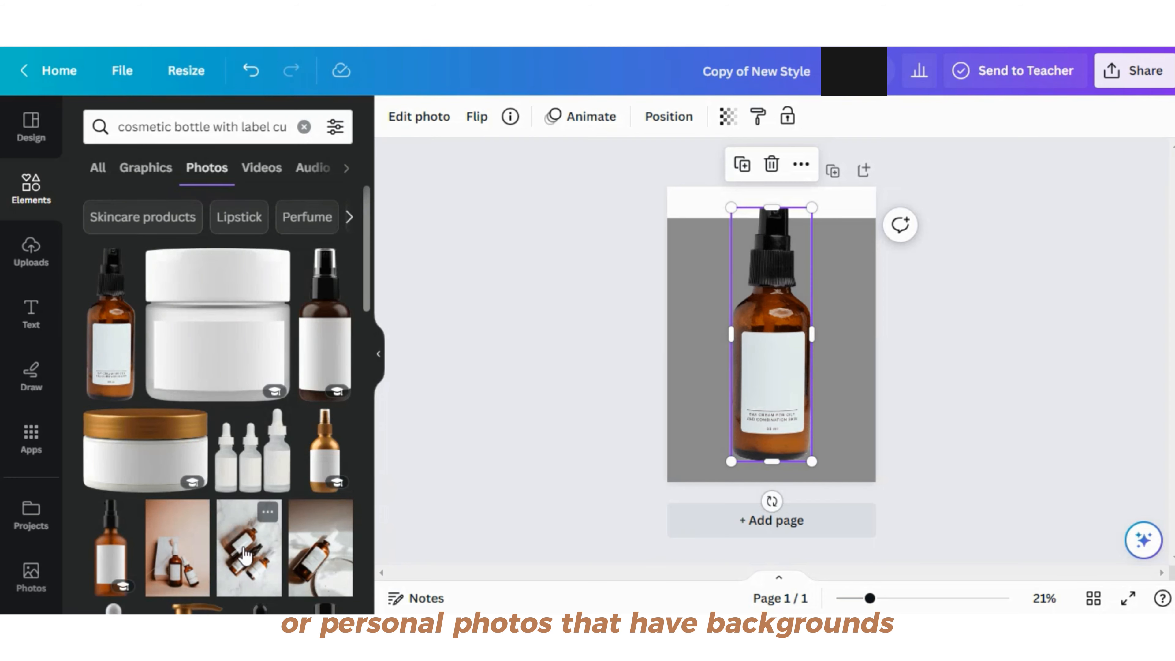
# Try the background remover on the peach stock photo of two bottles and delete that photo from the page.
pyautogui.moveTo(203, 558); pyautogui.dragTo(748, 312)
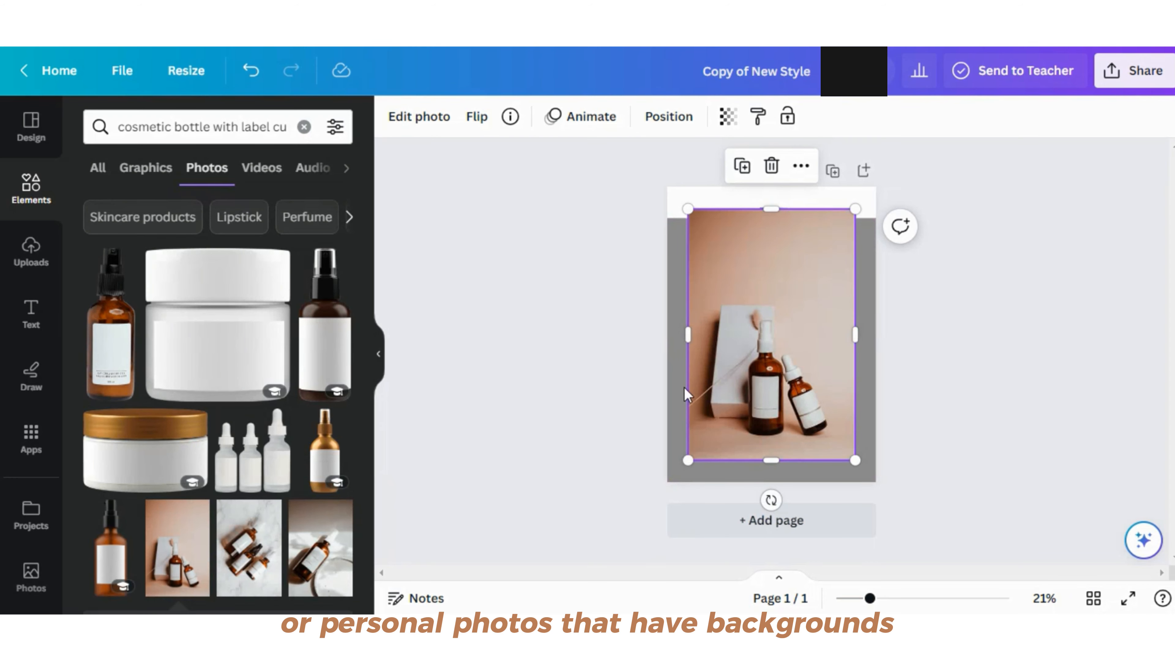
pyautogui.click(418, 121)
pyautogui.click(98, 257)
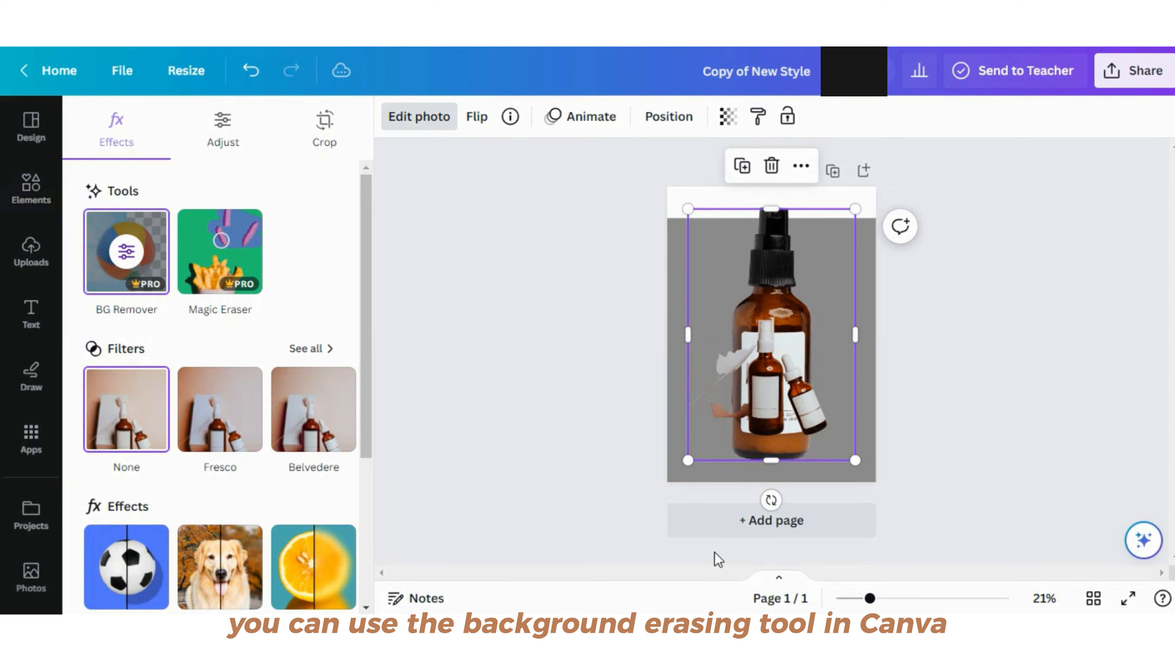
pyautogui.moveTo(782, 408); pyautogui.dragTo(854, 384)
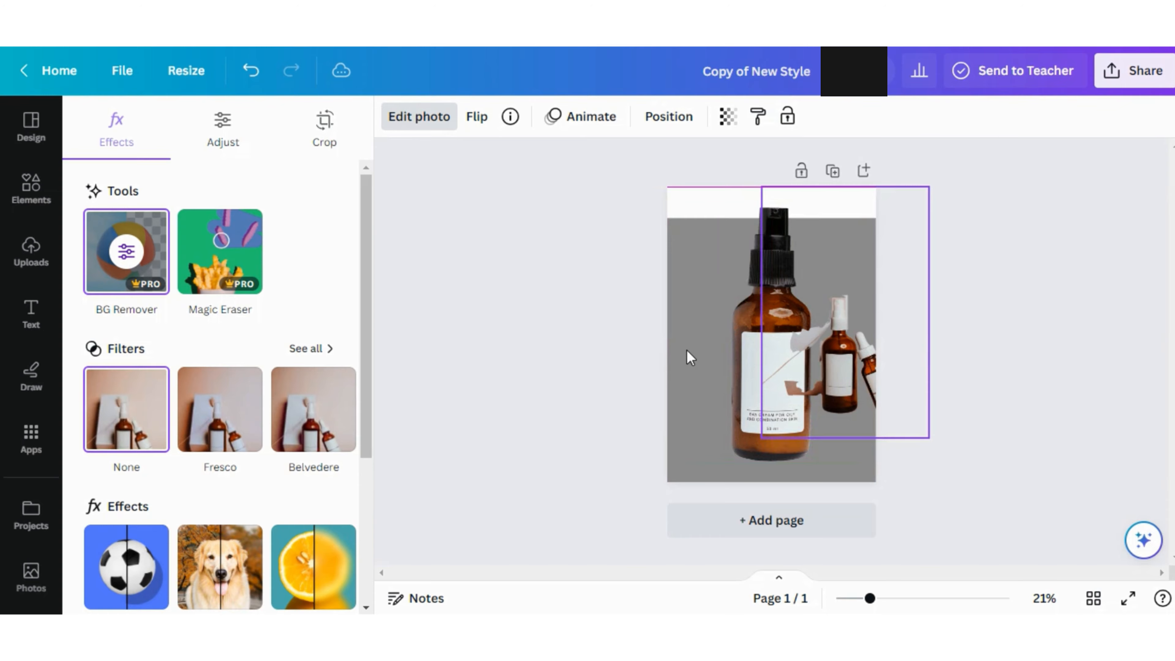
pyautogui.press('Delete')
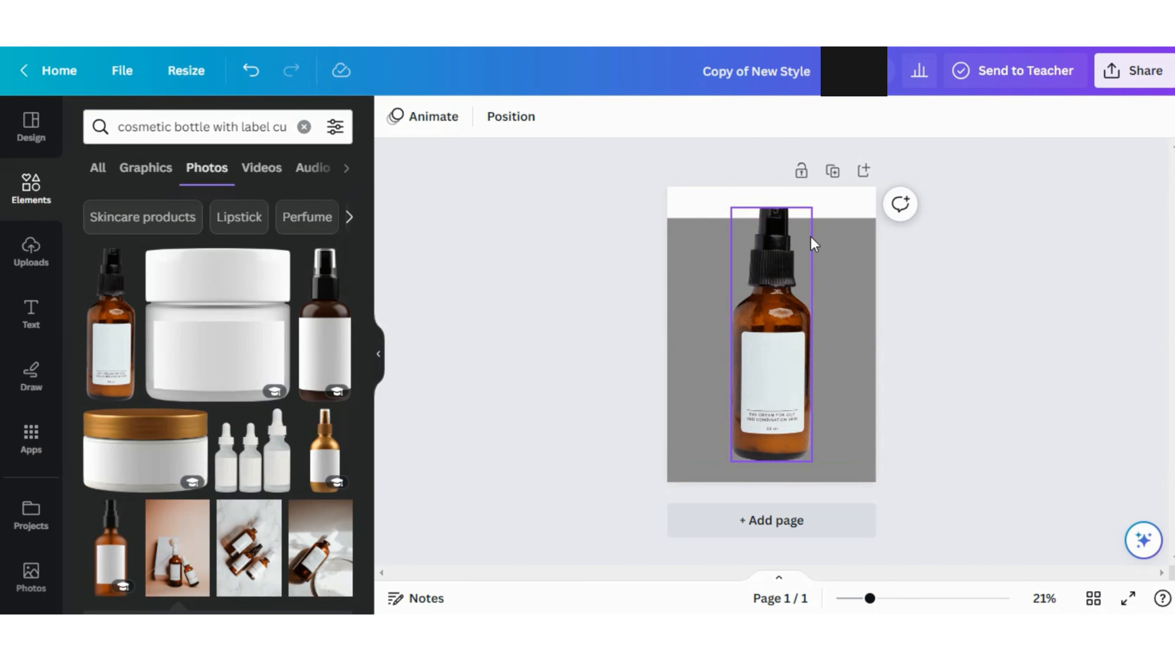
# Scale the amber spray bottle down, keeping it near the bottom of the grey background.
pyautogui.click(810, 243)
pyautogui.moveTo(815, 215); pyautogui.dragTo(789, 282)
pyautogui.click(378, 354)
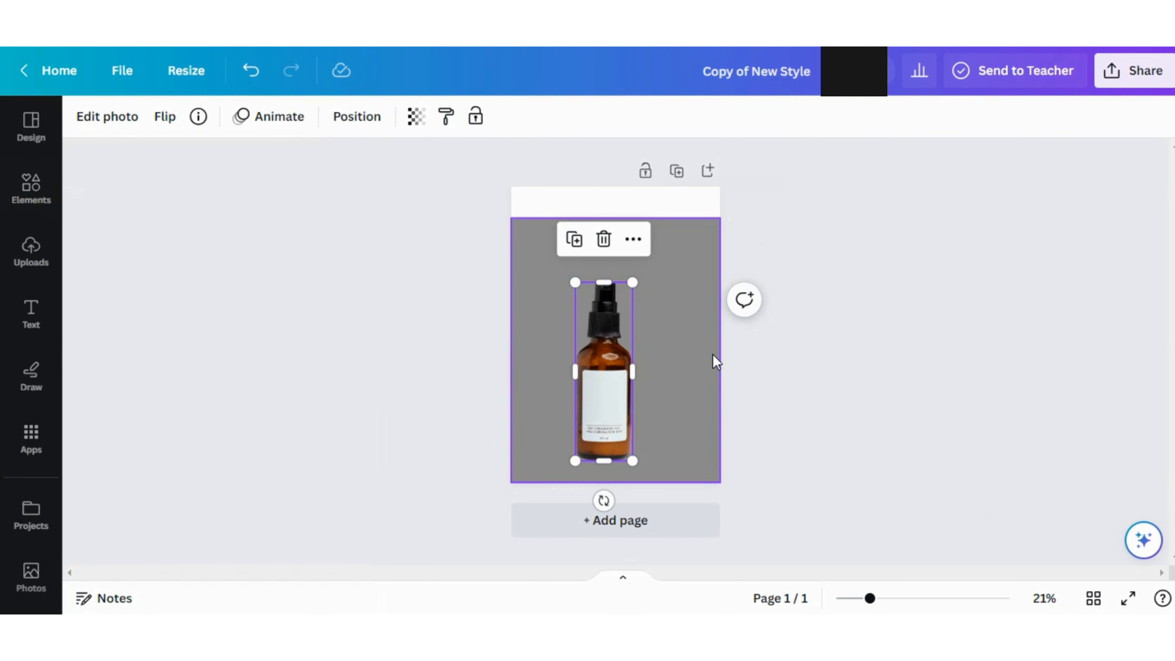
# Recolour the grey background shape with the pale blue-grey sampled from the bottle photo.
pyautogui.click(674, 356)
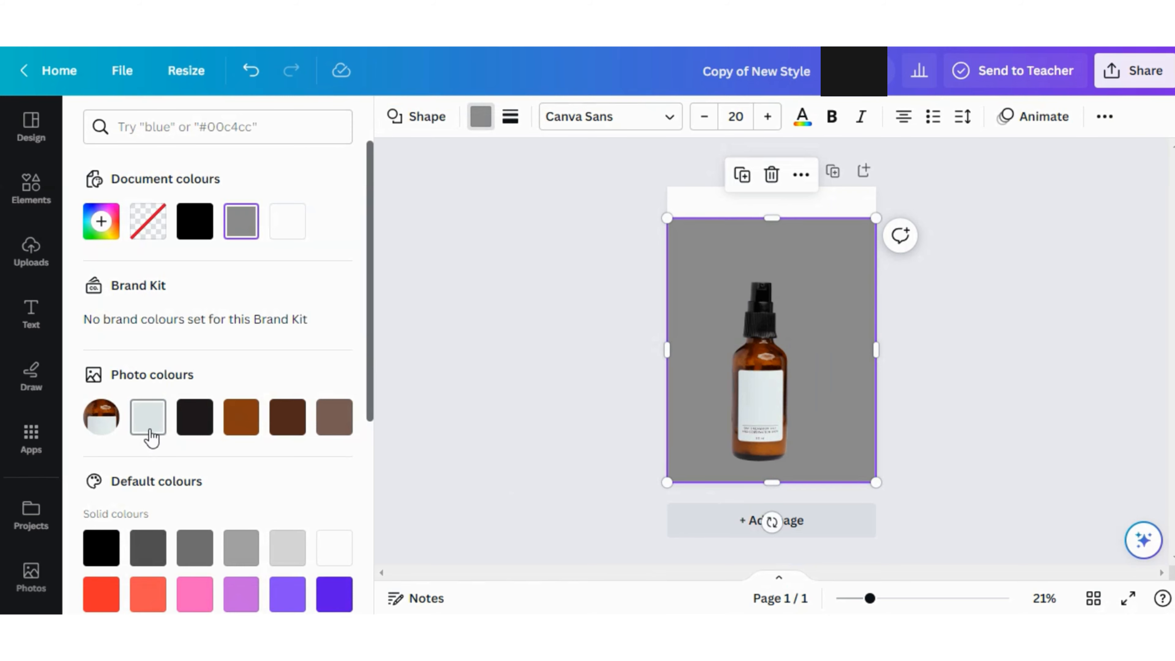
pyautogui.click(148, 417)
pyautogui.click(965, 347)
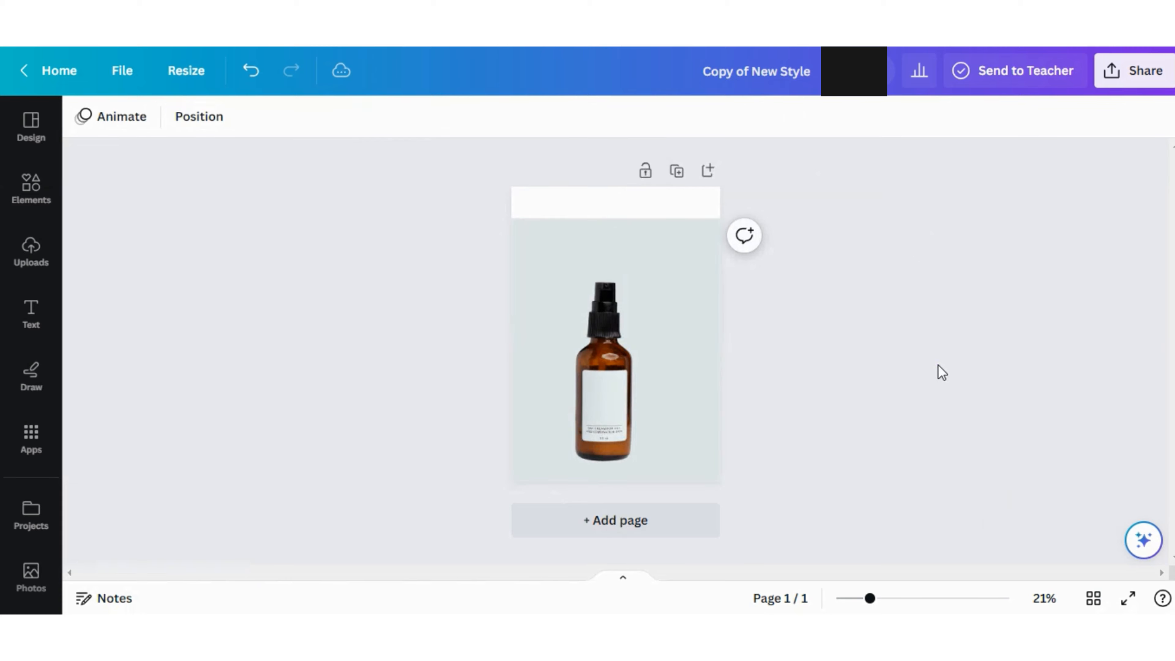
# Shrink the bottle slightly, move it to the upper part of the background and tilt it slightly clockwise.
pyautogui.click(611, 368)
pyautogui.moveTo(640, 288); pyautogui.dragTo(631, 297)
pyautogui.moveTo(606, 429); pyautogui.dragTo(600, 375)
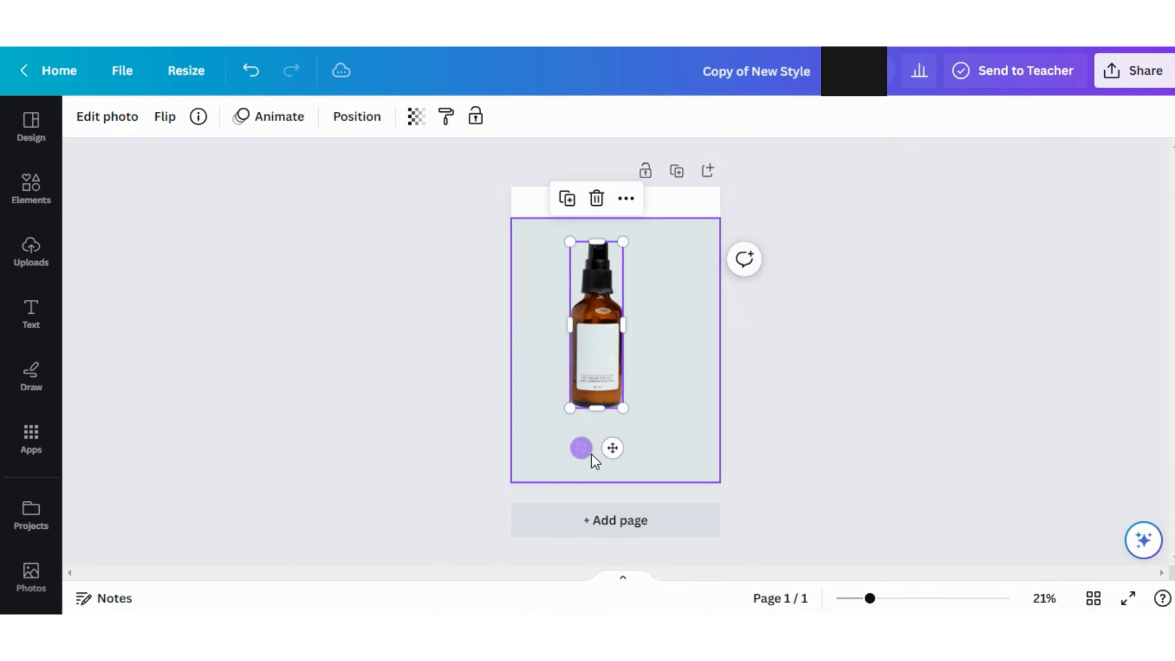
pyautogui.moveTo(579, 447); pyautogui.dragTo(574, 452)
pyautogui.moveTo(629, 244); pyautogui.dragTo(627, 252)
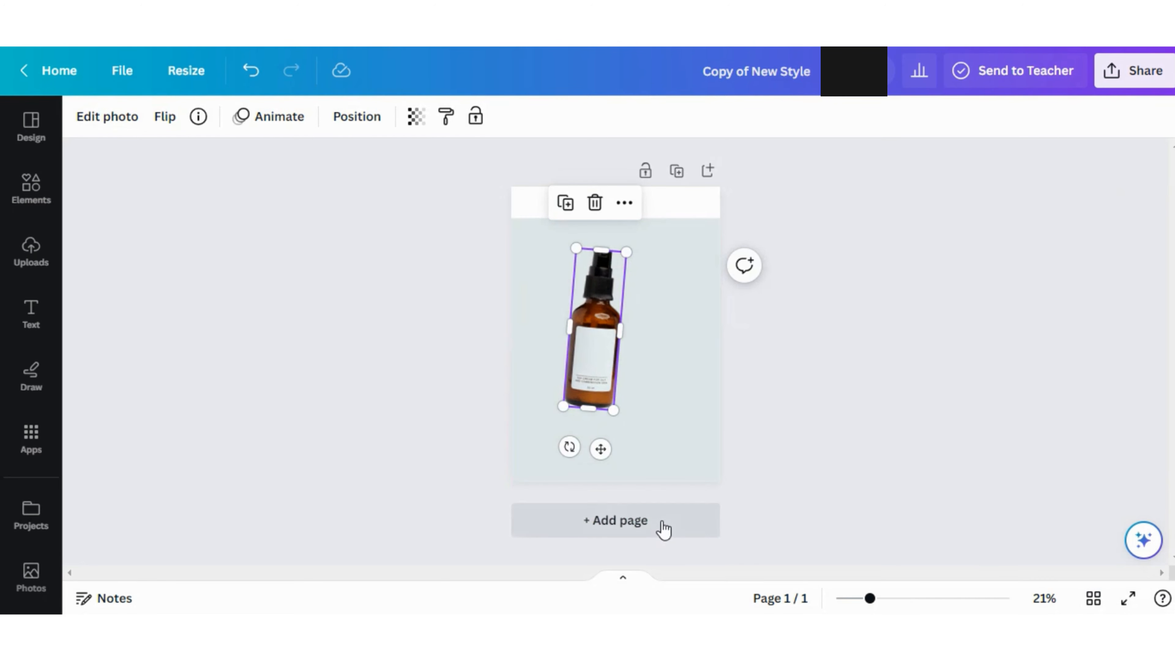
# Duplicate the bottle, place the copy lower and to the right of the original, and tilt it slightly counterclockwise.
pyautogui.hotkey('ctrl', 'd')
pyautogui.moveTo(612, 361); pyautogui.dragTo(583, 335)
pyautogui.click(645, 394)
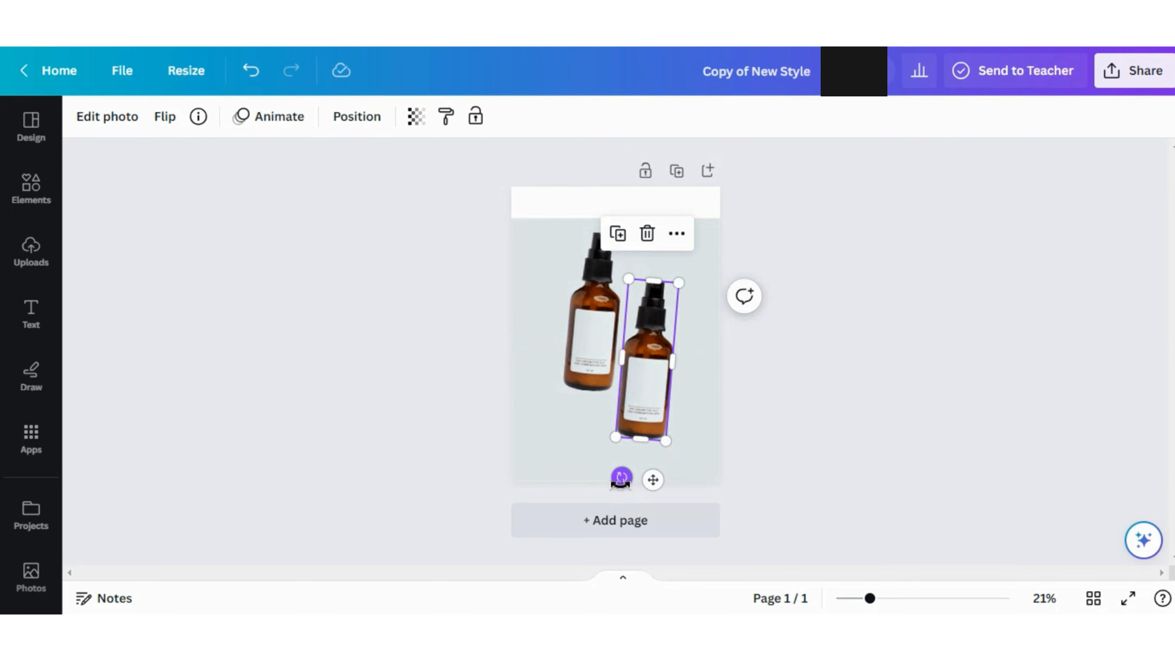
pyautogui.moveTo(621, 477); pyautogui.dragTo(644, 483)
# Add a third bottle by duplication at the bottom centre of the background, tilted slightly clockwise.
pyautogui.moveTo(651, 417); pyautogui.dragTo(613, 472)
pyautogui.hotkey('ctrl', 'd')
pyautogui.moveTo(630, 517); pyautogui.dragTo(584, 520)
pyautogui.click(740, 379)
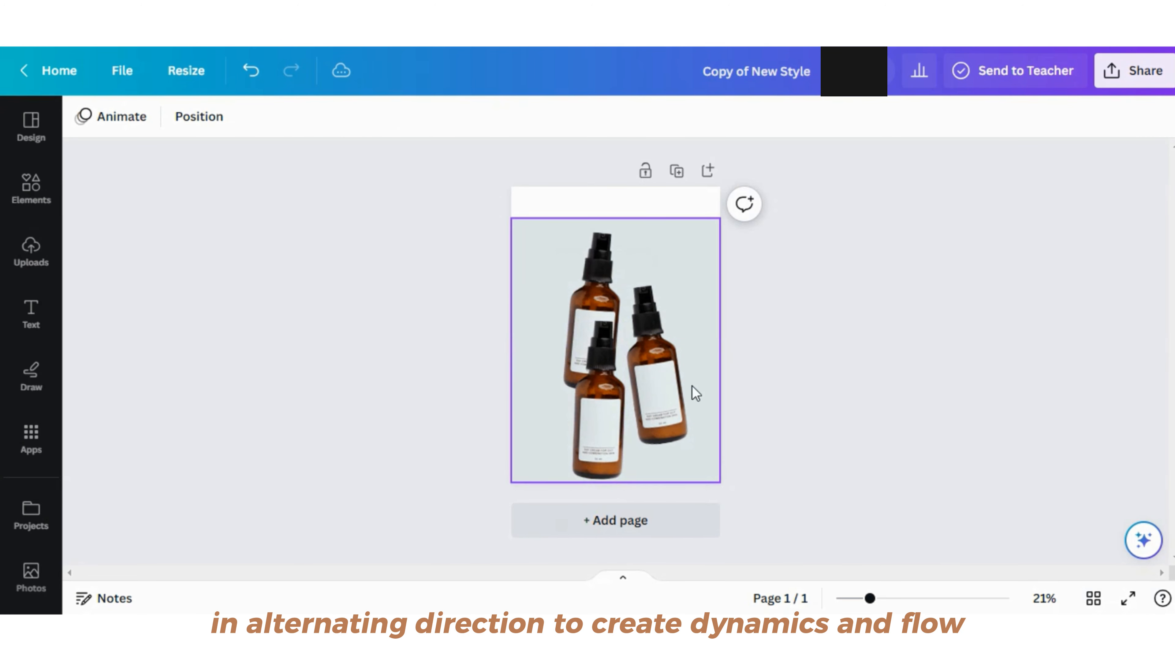
# Spread the bottles into a staggered zigzag, moving the first up and left, the second slightly left and the third down.
pyautogui.moveTo(581, 287); pyautogui.dragTo(550, 258)
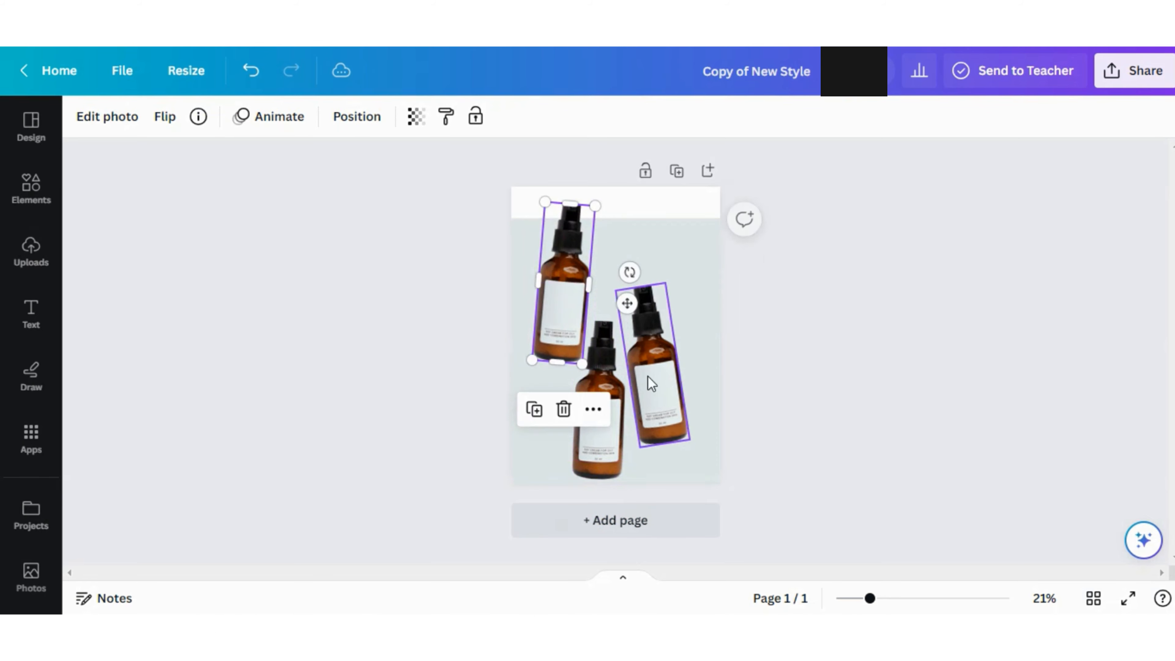
pyautogui.moveTo(651, 390)
pyautogui.mouseDown()
pyautogui.moveTo(650, 369)
pyautogui.moveTo(634, 381)
pyautogui.mouseUp()
pyautogui.click(600, 419)
pyautogui.moveTo(601, 420); pyautogui.dragTo(585, 450)
pyautogui.click(569, 488)
pyautogui.click(586, 452)
pyautogui.click(640, 480)
pyautogui.click(641, 461)
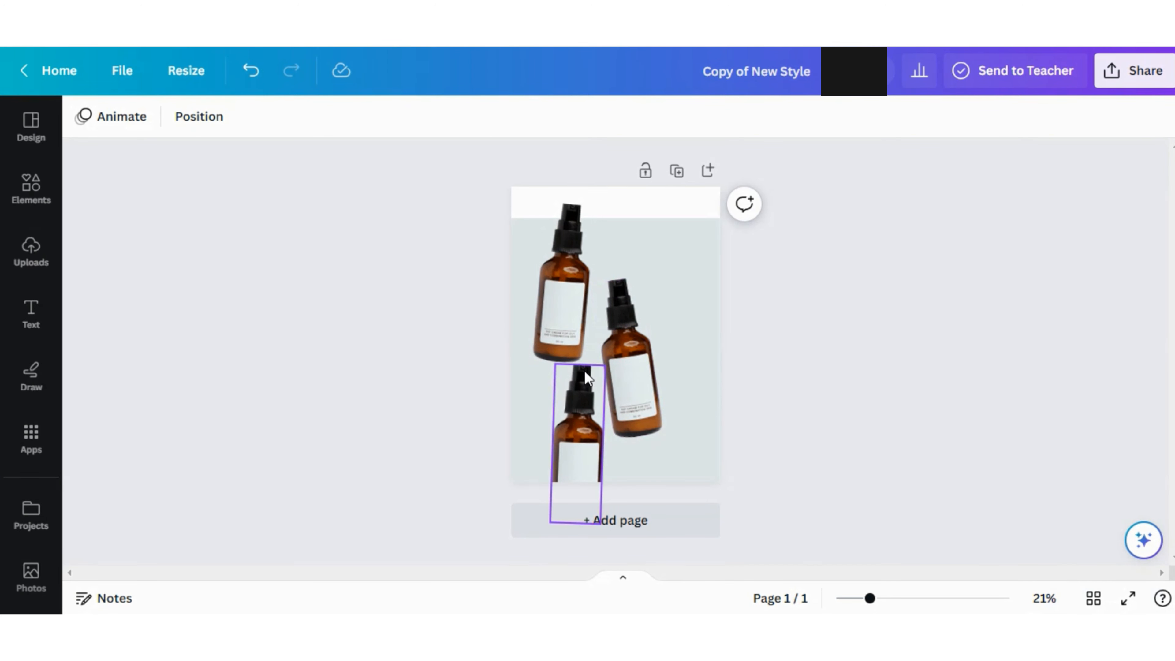
# Scale all three bottles down together and centre the group within the pale background.
pyautogui.click(625, 365)
pyautogui.hotkey('ctrl', 'a')
pyautogui.moveTo(533, 201); pyautogui.dragTo(565, 279)
pyautogui.moveTo(635, 358); pyautogui.dragTo(635, 307)
pyautogui.click(860, 475)
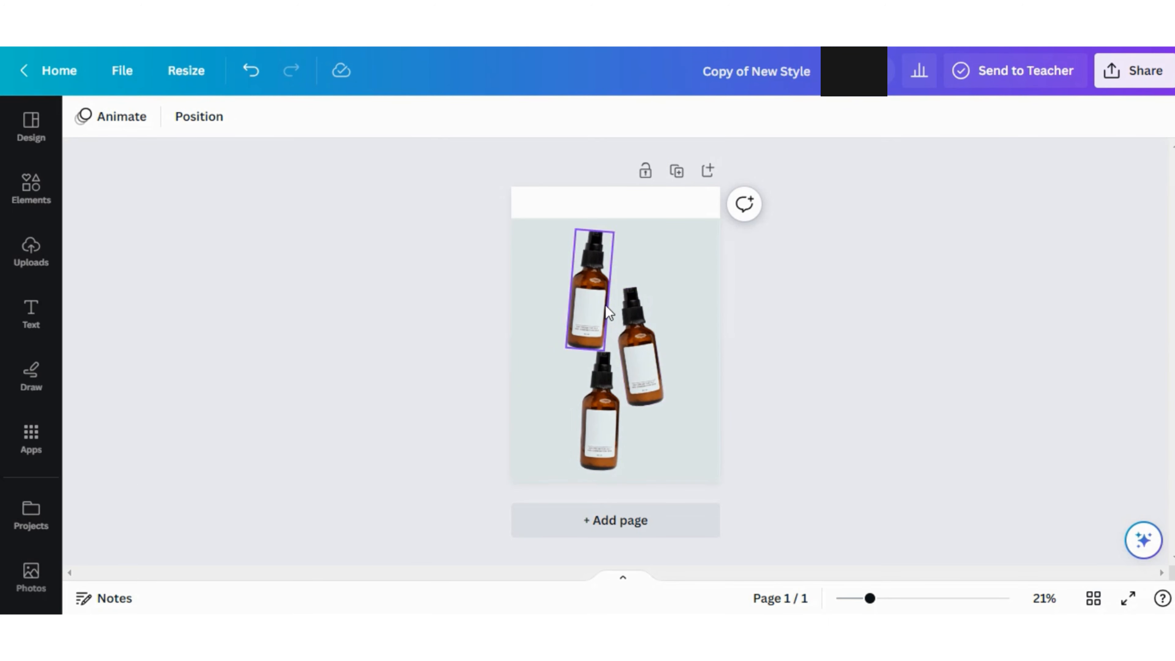
# Nudge the upper bottle slightly left and the lowest bottle slightly down to even out the spacing.
pyautogui.click(572, 321)
pyautogui.click(662, 458)
pyautogui.click(598, 440)
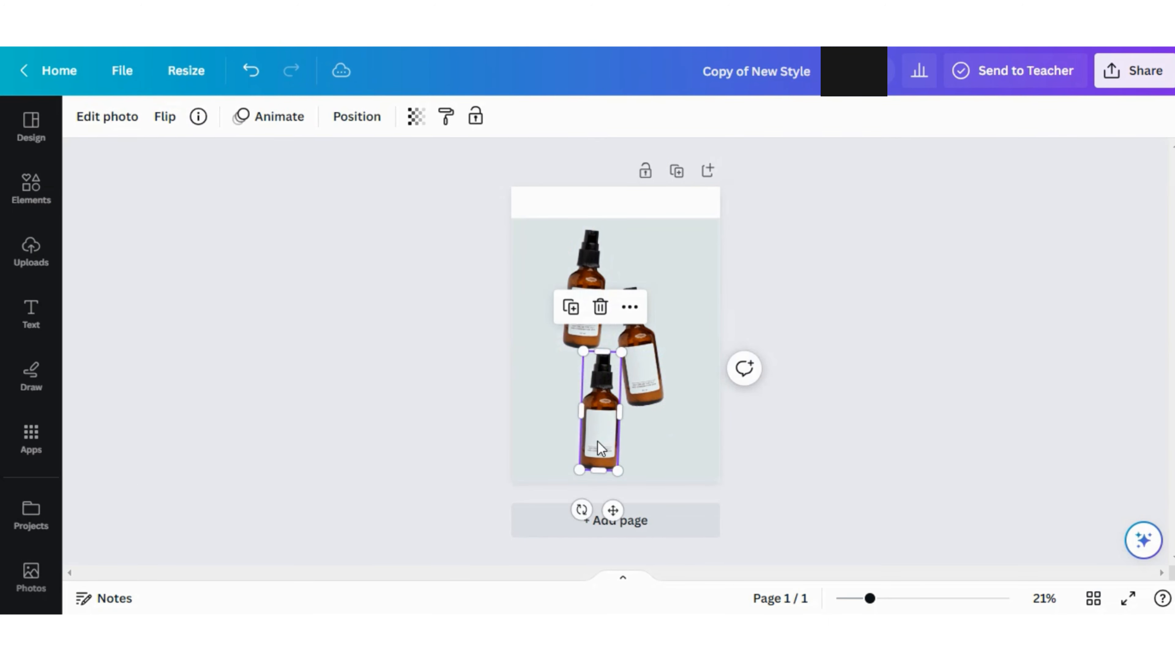
pyautogui.click(743, 445)
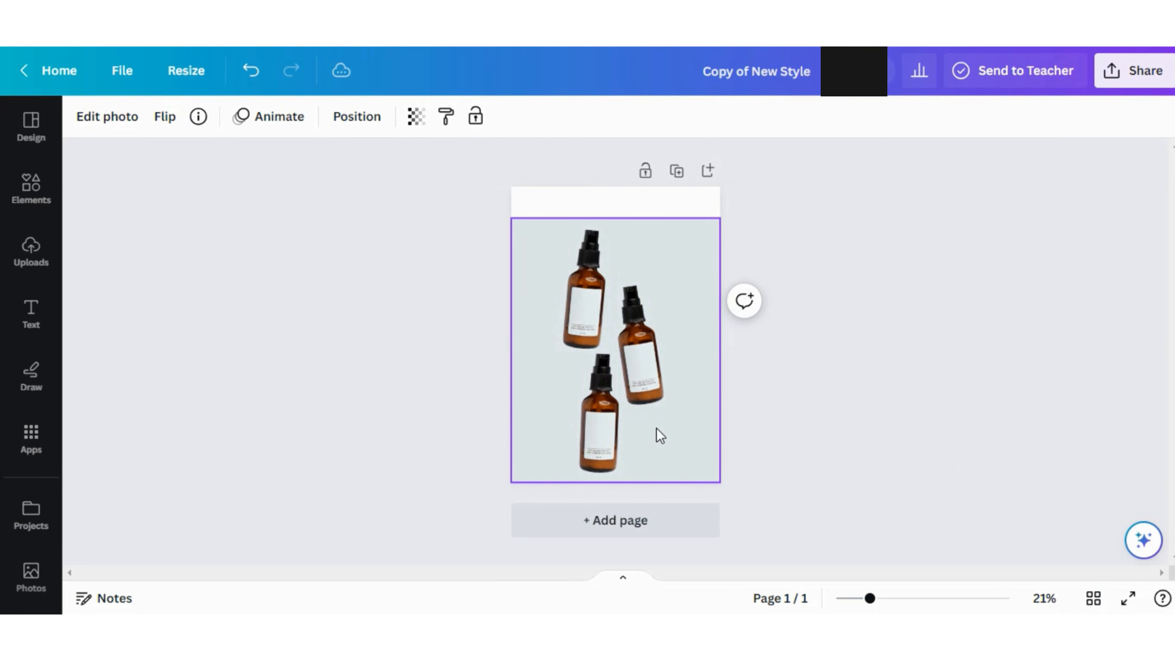
pyautogui.click(642, 370)
pyautogui.click(669, 555)
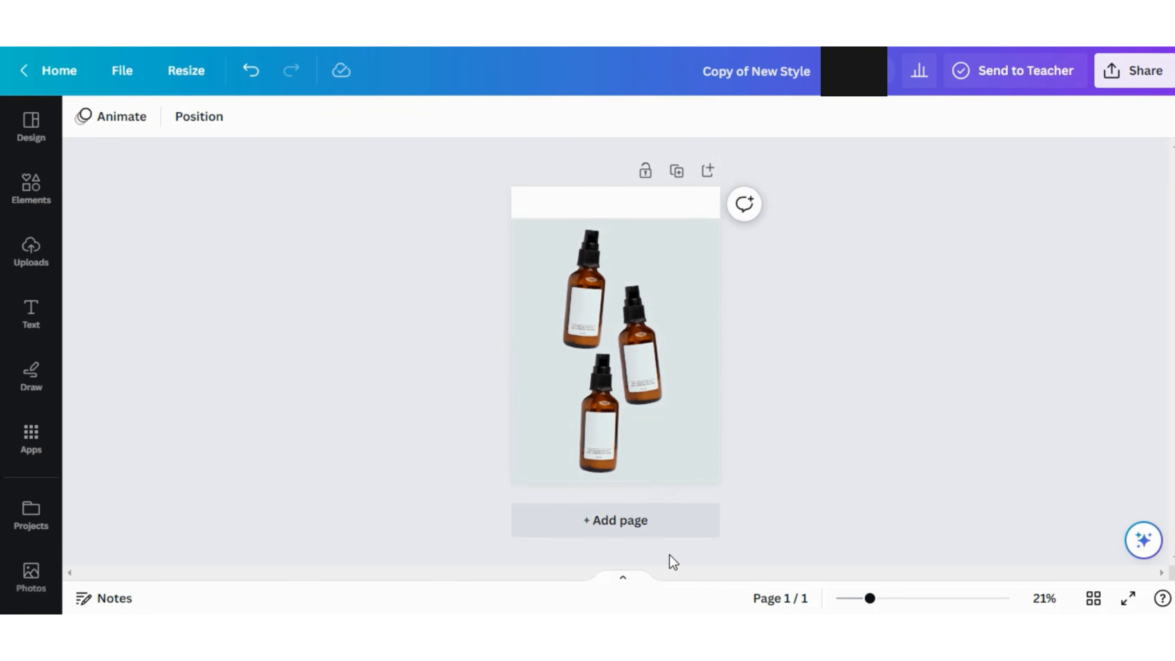
# Fine-tune the upper bottle's clockwise tilt and the positions of the middle and lowest bottles.
pyautogui.click(592, 329)
pyautogui.moveTo(567, 389); pyautogui.dragTo(572, 391)
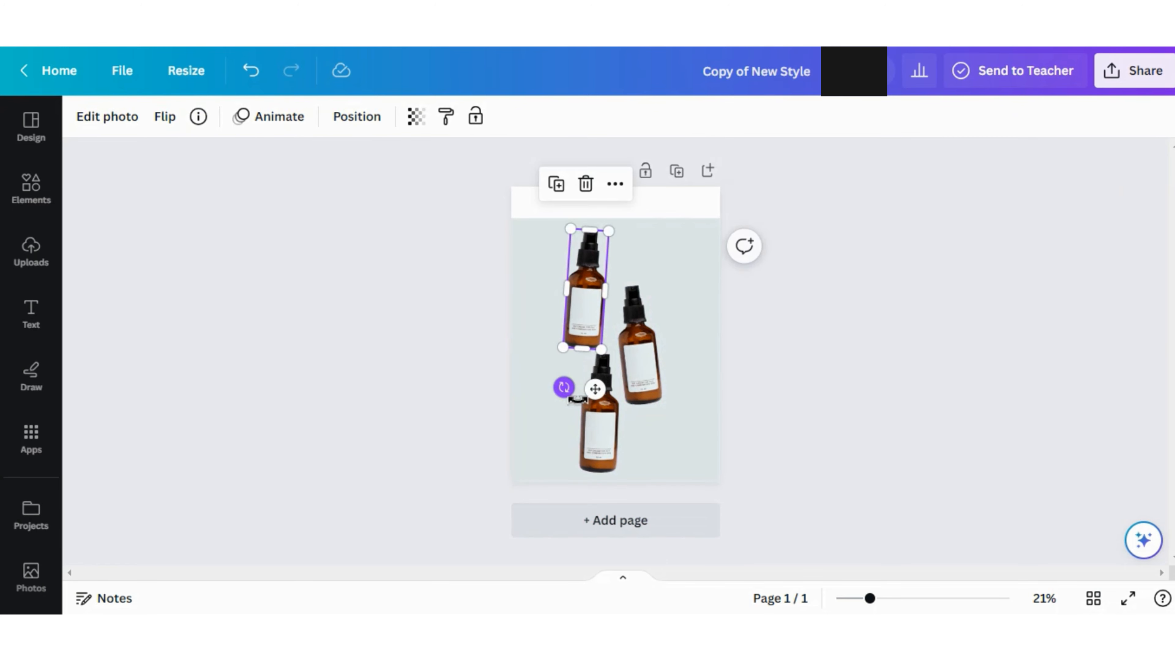
pyautogui.click(755, 399)
pyautogui.click(605, 438)
pyautogui.click(643, 366)
pyautogui.moveTo(650, 418); pyautogui.dragTo(666, 398)
pyautogui.click(632, 467)
pyautogui.click(587, 324)
pyautogui.moveTo(564, 388); pyautogui.dragTo(557, 393)
pyautogui.click(790, 401)
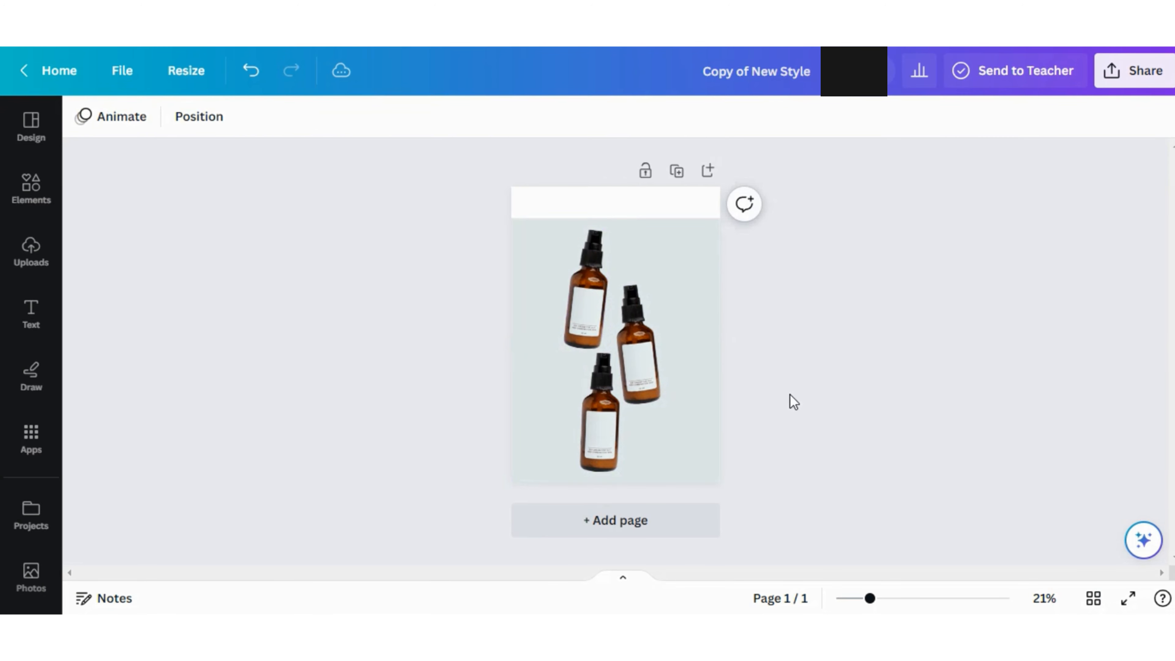
# Shift the middle bottle slightly down and right, and nudge the upper and lowest bottles to balance the gaps.
pyautogui.click(648, 384)
pyautogui.moveTo(656, 386); pyautogui.dragTo(662, 392)
pyautogui.click(616, 341)
pyautogui.moveTo(590, 311); pyautogui.dragTo(589, 313)
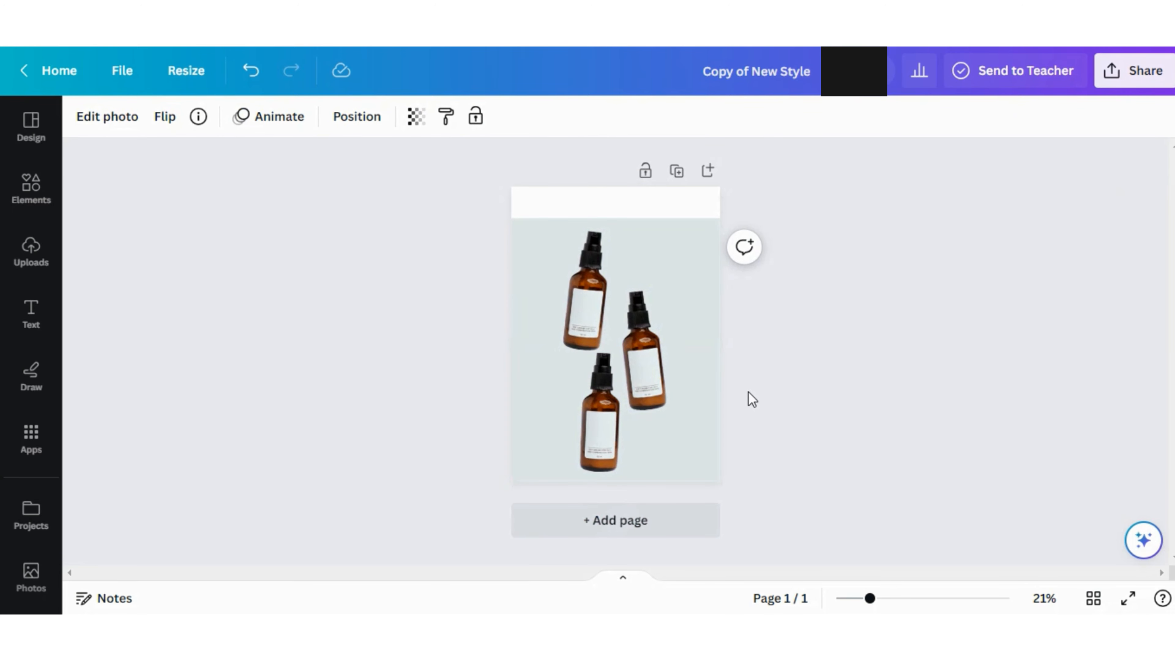
pyautogui.moveTo(602, 416); pyautogui.dragTo(604, 428)
pyautogui.click(831, 447)
pyautogui.click(613, 451)
pyautogui.click(786, 463)
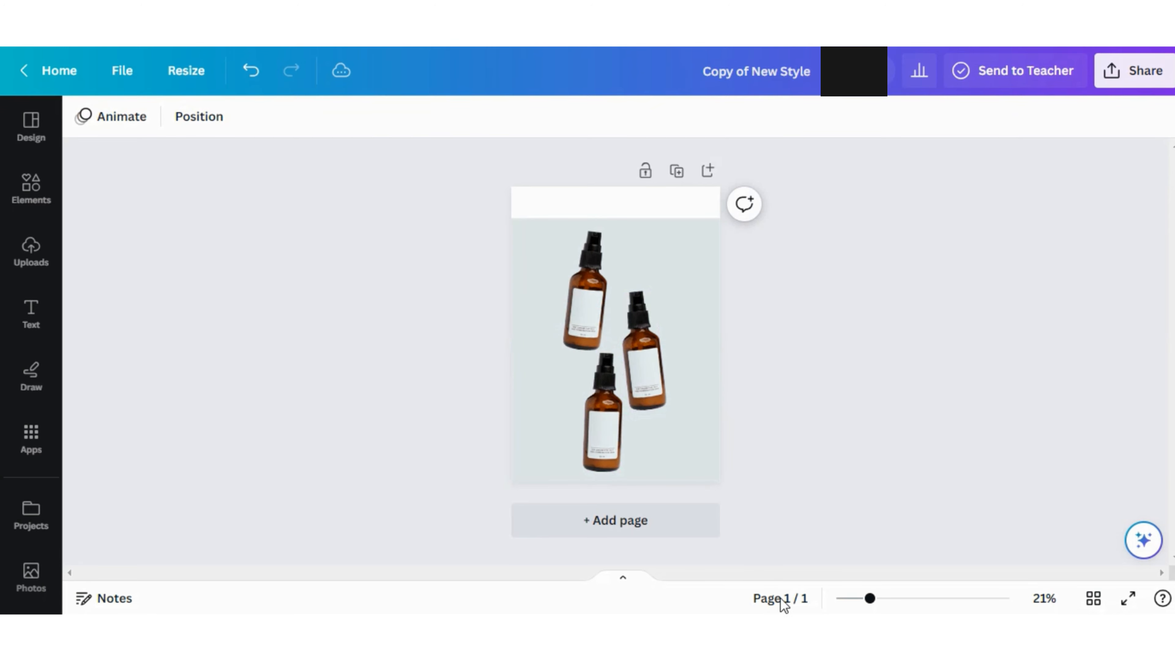
# Select the three bottles together and nudge them slightly upward.
pyautogui.click(579, 341)
pyautogui.keyDown('shift'); pyautogui.click(647, 386); pyautogui.keyUp('shift')
pyautogui.keyDown('shift'); pyautogui.click(613, 434); pyautogui.keyUp('shift')
pyautogui.moveTo(631, 351)
pyautogui.mouseDown()
pyautogui.moveTo(641, 348)
pyautogui.moveTo(632, 349)
pyautogui.mouseUp()
pyautogui.click(766, 521)
# Select all three bottles again and nudge them slightly to the right.
pyautogui.click(627, 362)
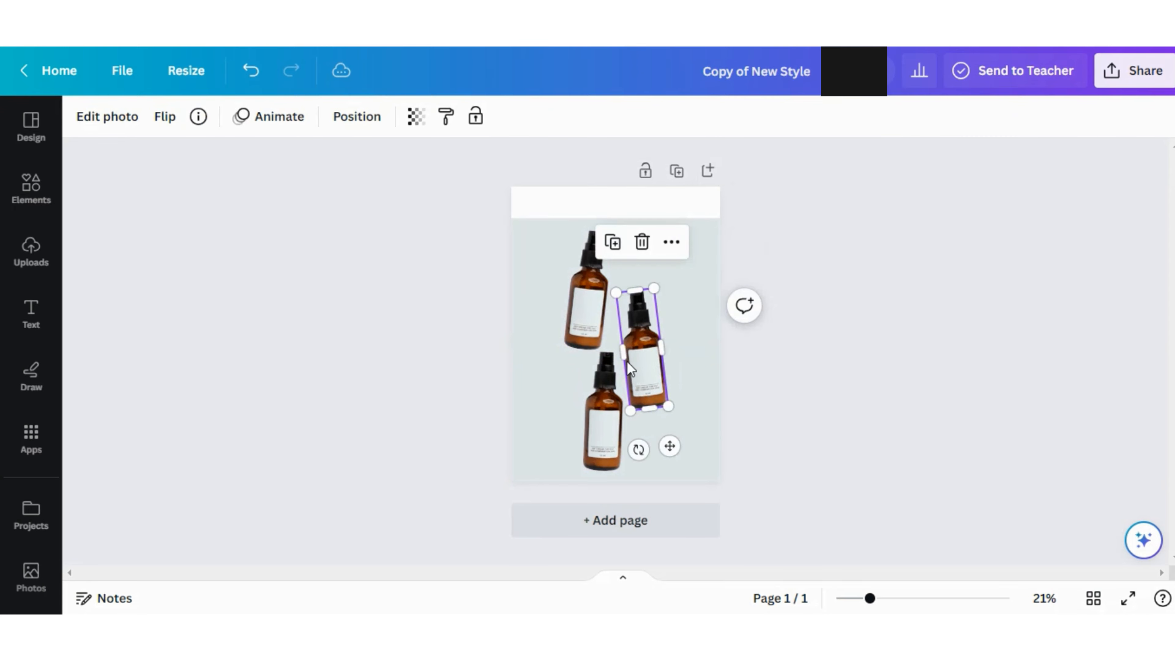
pyautogui.keyDown('shift'); pyautogui.click(592, 319); pyautogui.keyUp('shift')
pyautogui.keyDown('shift'); pyautogui.click(605, 431); pyautogui.keyUp('shift')
pyautogui.moveTo(603, 428); pyautogui.dragTo(605, 427)
pyautogui.click(850, 436)
pyautogui.press('Right')
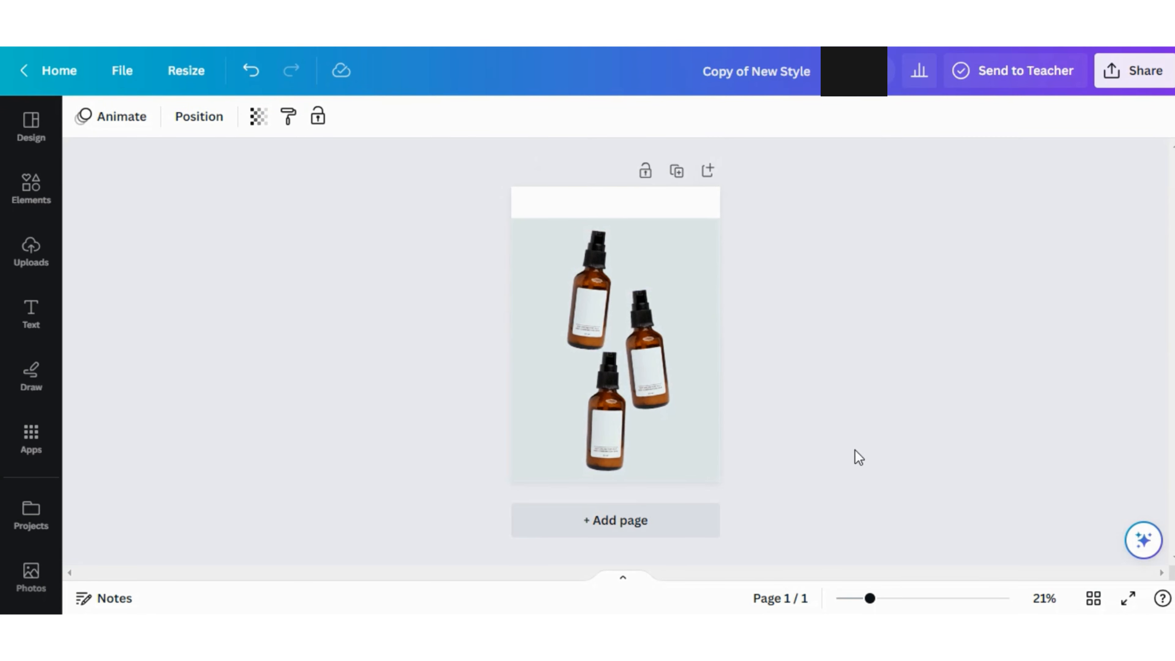
pyautogui.click(854, 449)
# Duplicate the upper bottle and align the copy exactly over the original.
pyautogui.click(596, 311)
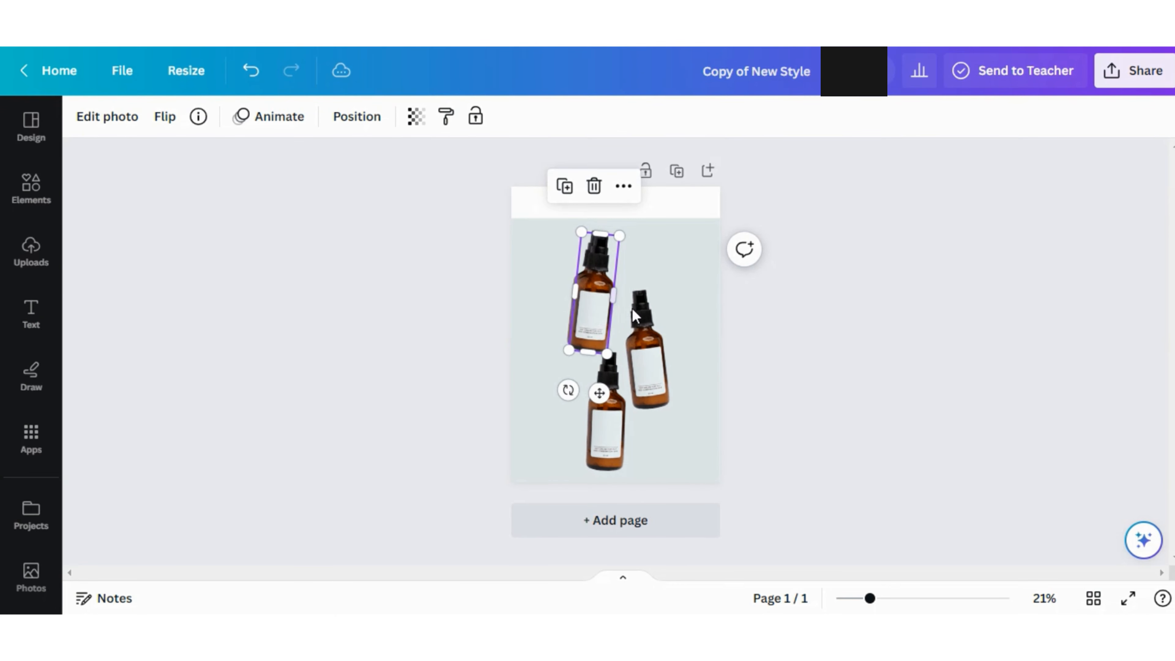
pyautogui.scroll(5, 514, 279)
pyautogui.moveTo(583, 325); pyautogui.dragTo(573, 317)
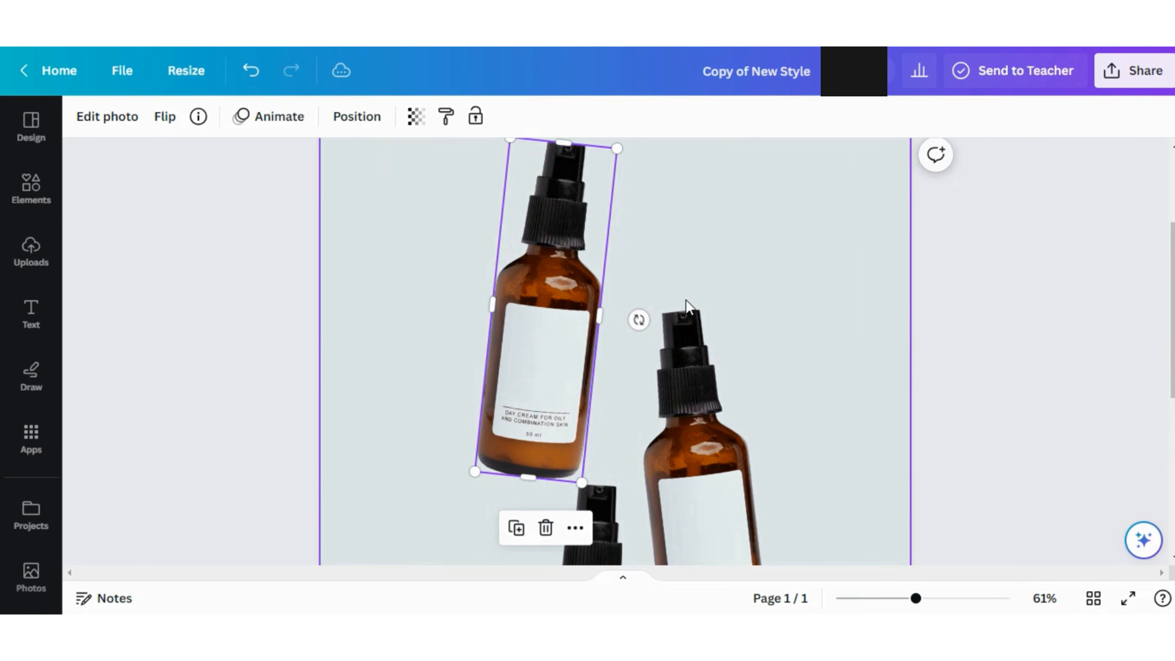
pyautogui.click(686, 299)
pyautogui.click(594, 314)
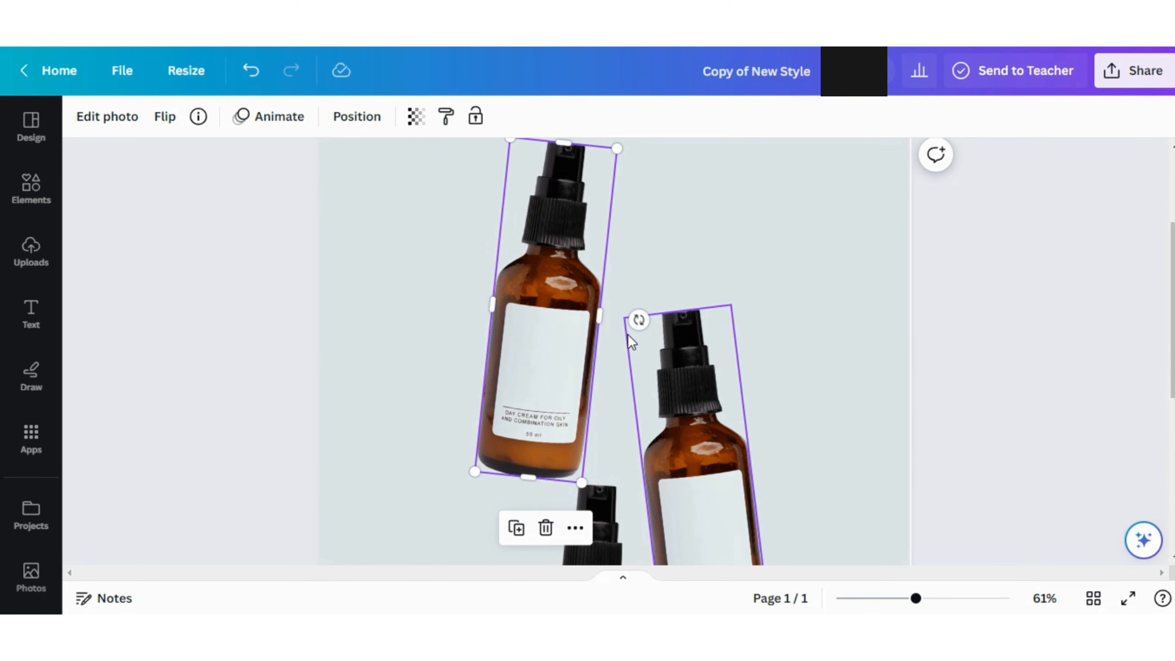
pyautogui.scroll(-5, 776, 292)
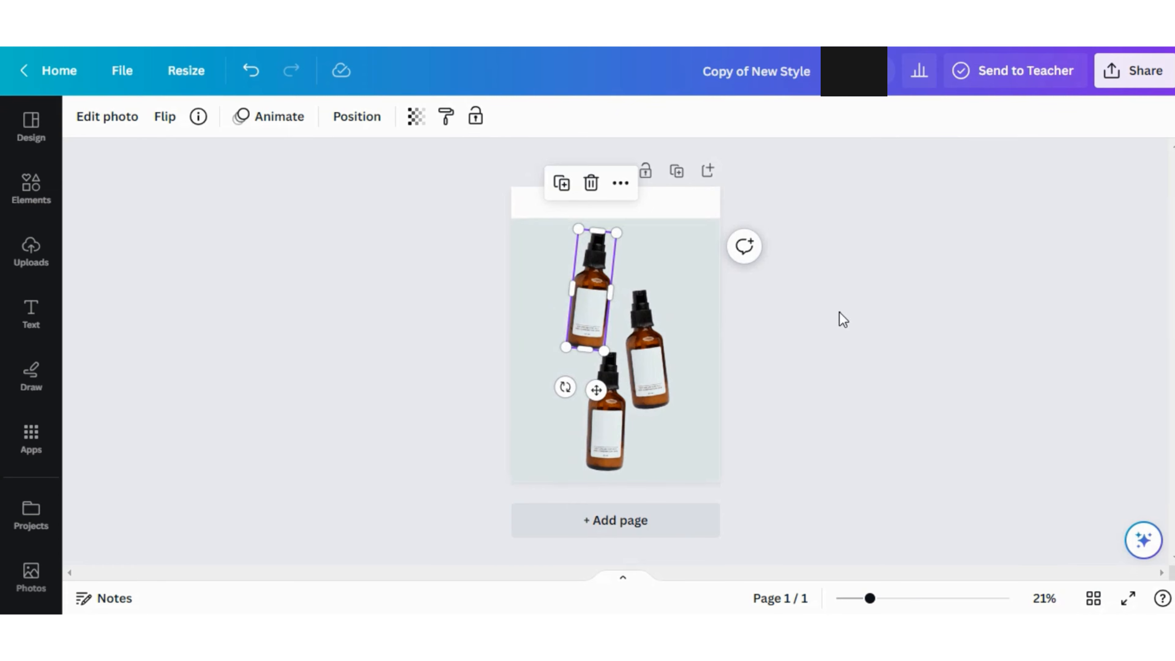
pyautogui.click(769, 325)
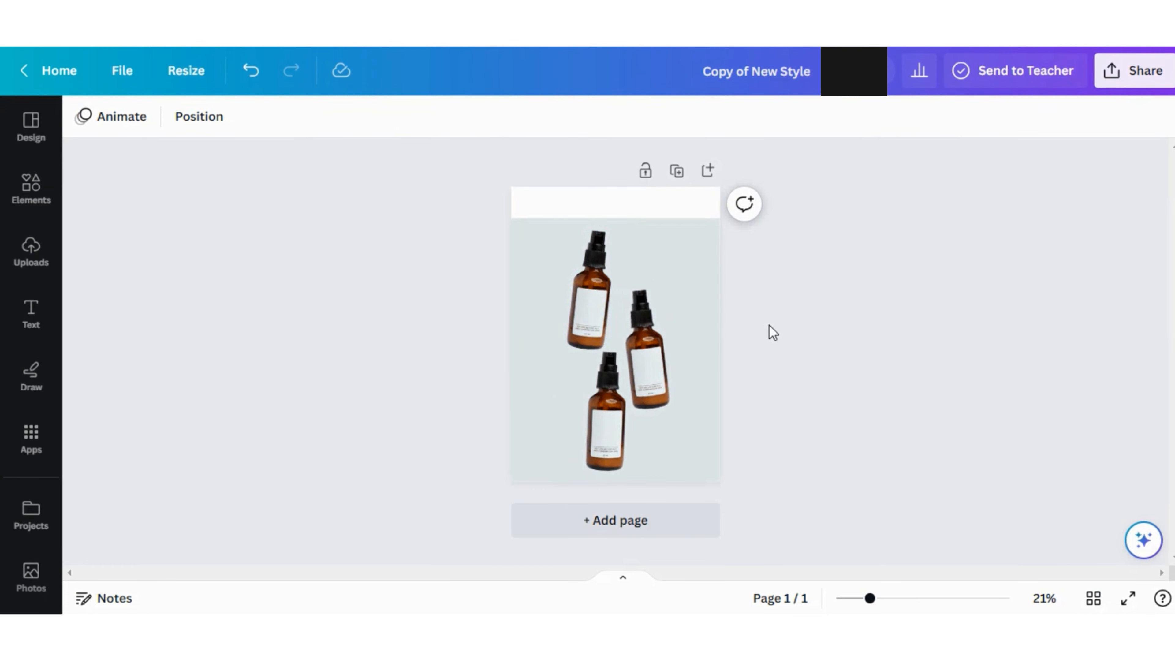
# Place a duplicate of the upper bottle precisely on top of it to serve as its shadow layer.
pyautogui.click(594, 298)
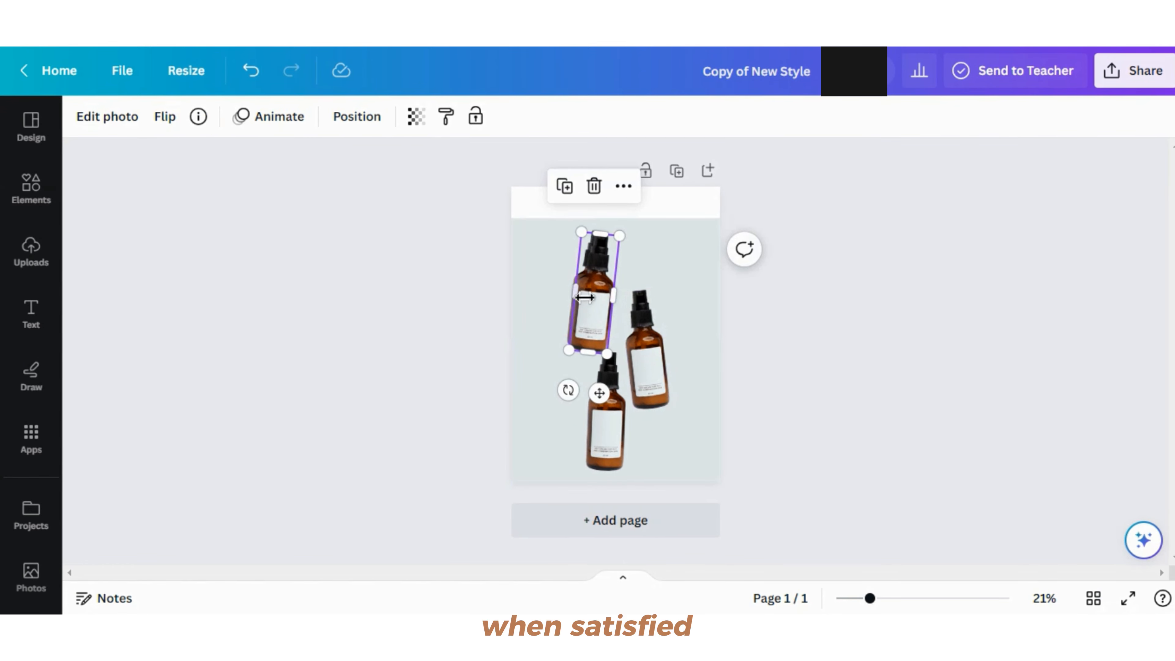
pyautogui.scroll(5, 606, 300)
pyautogui.moveTo(546, 310); pyautogui.dragTo(548, 309)
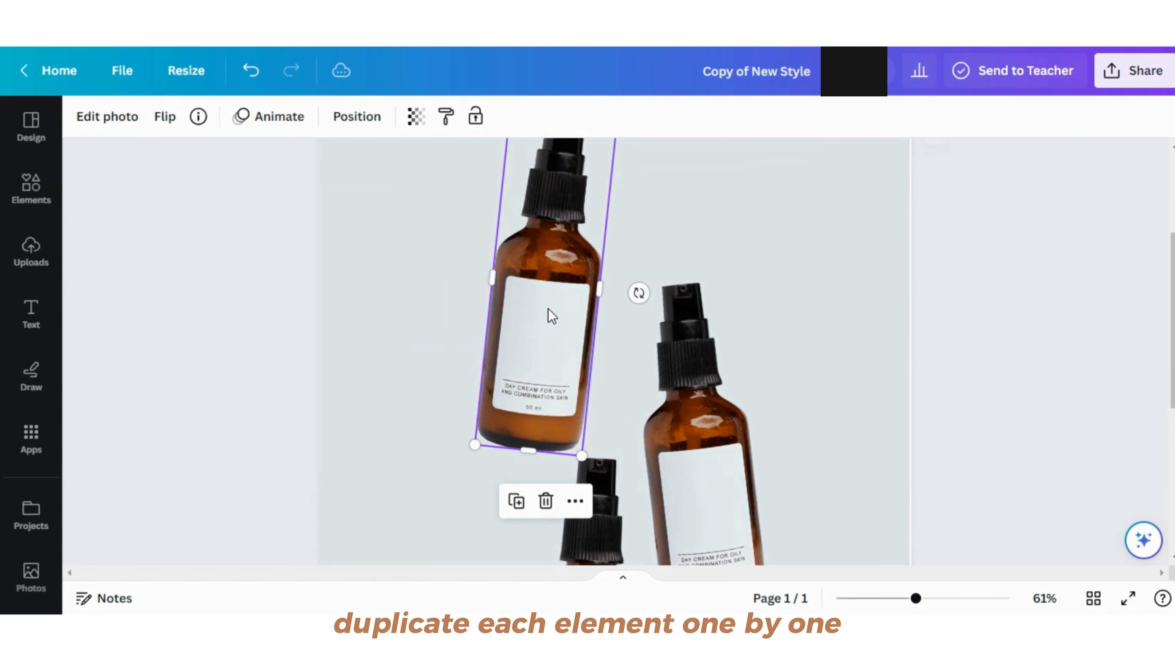
pyautogui.scroll(2, 573, 319)
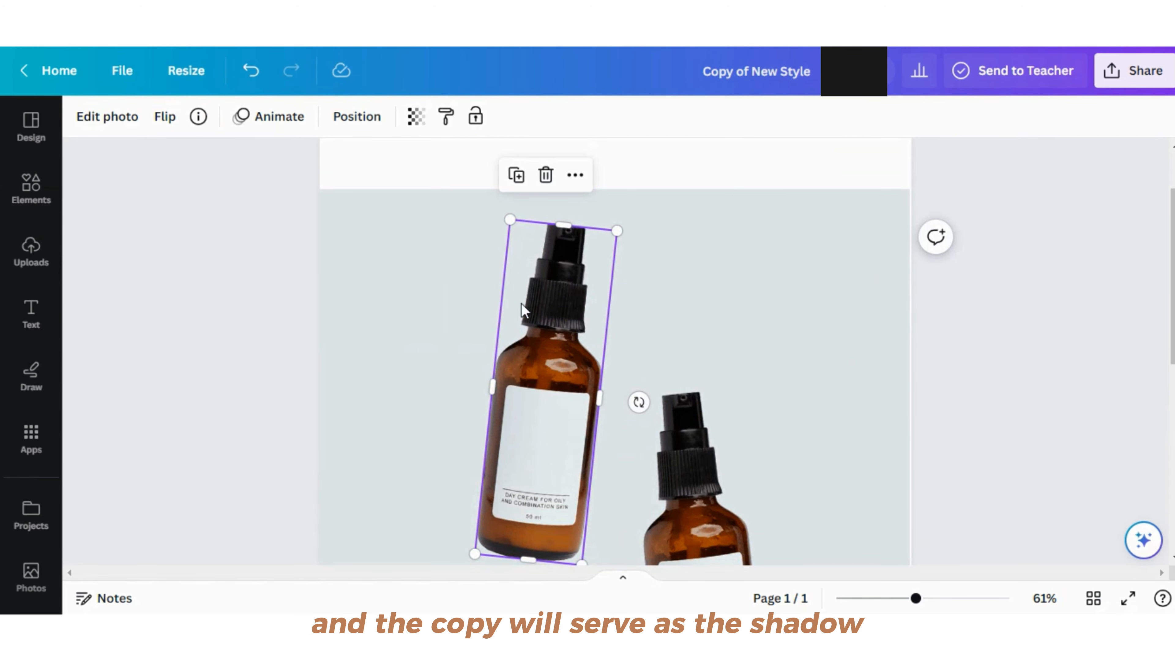
# Apply a Drop shadow to the upper bottle's copy and set its angle to 65.
pyautogui.click(121, 134)
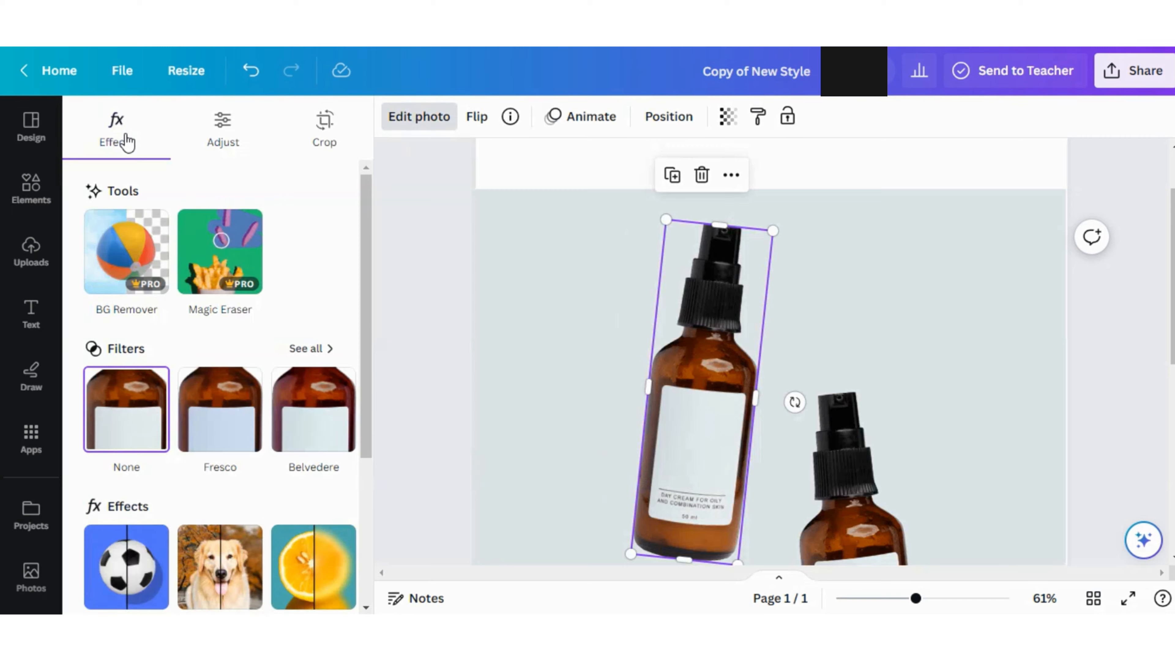
pyautogui.scroll(-2, 249, 505)
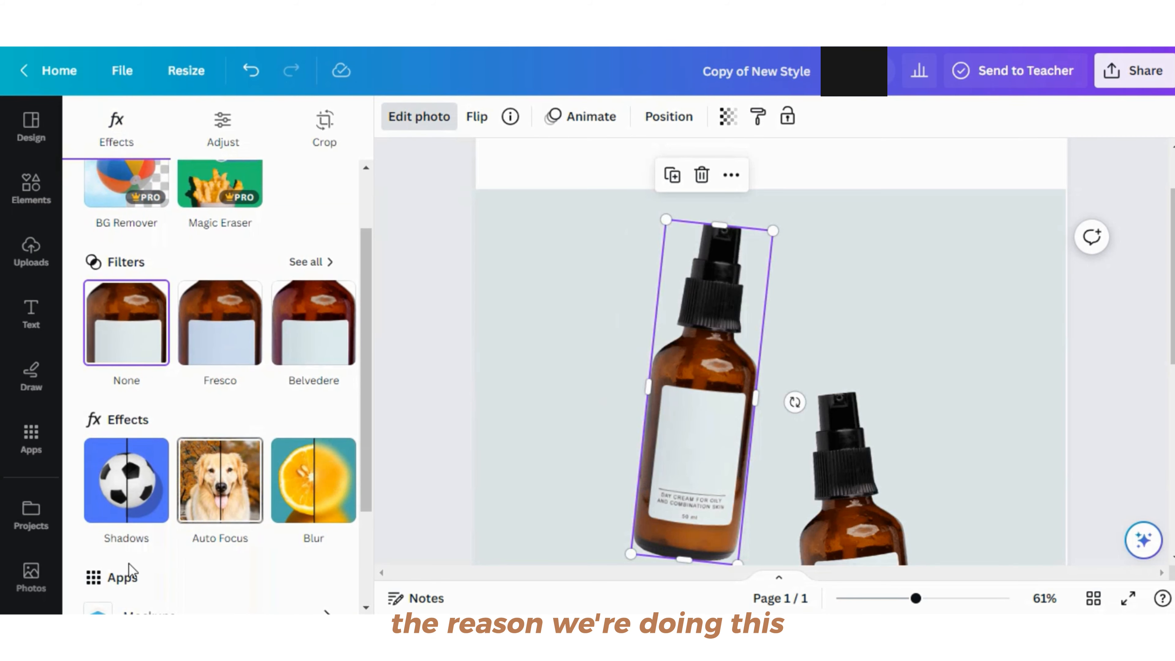
pyautogui.click(113, 528)
pyautogui.click(218, 346)
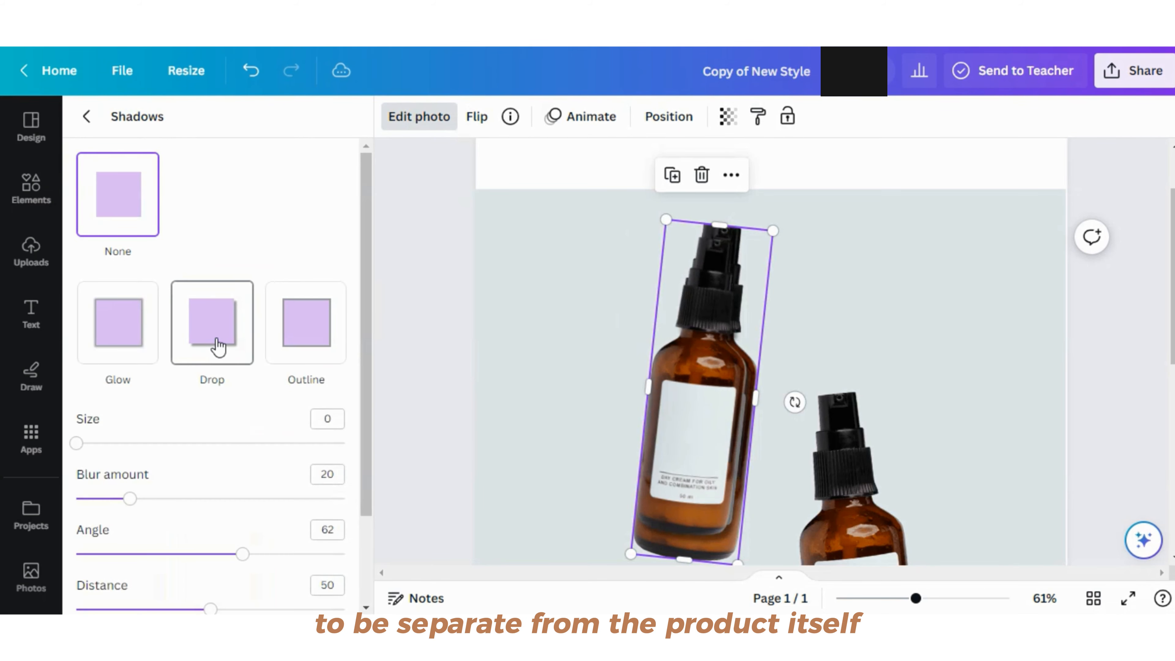
pyautogui.scroll(-2, 254, 461)
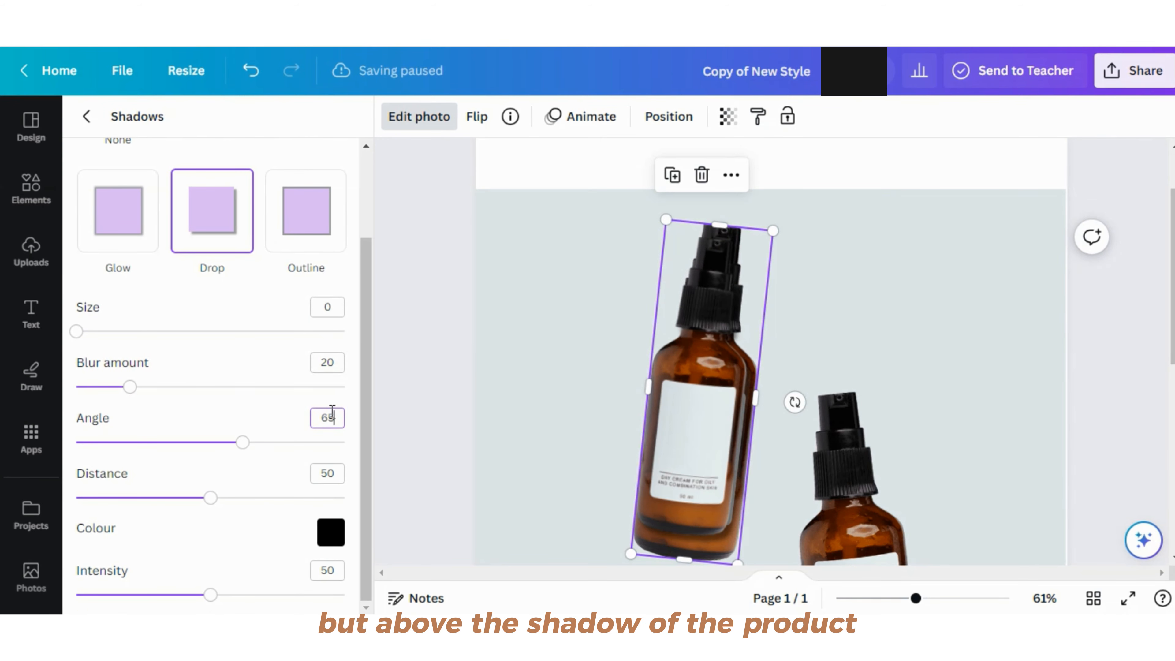
pyautogui.press('Return')
# Move the shadowed copy aside onto the empty background and set its shadow colour to #694E4E.
pyautogui.moveTo(681, 449); pyautogui.dragTo(964, 398)
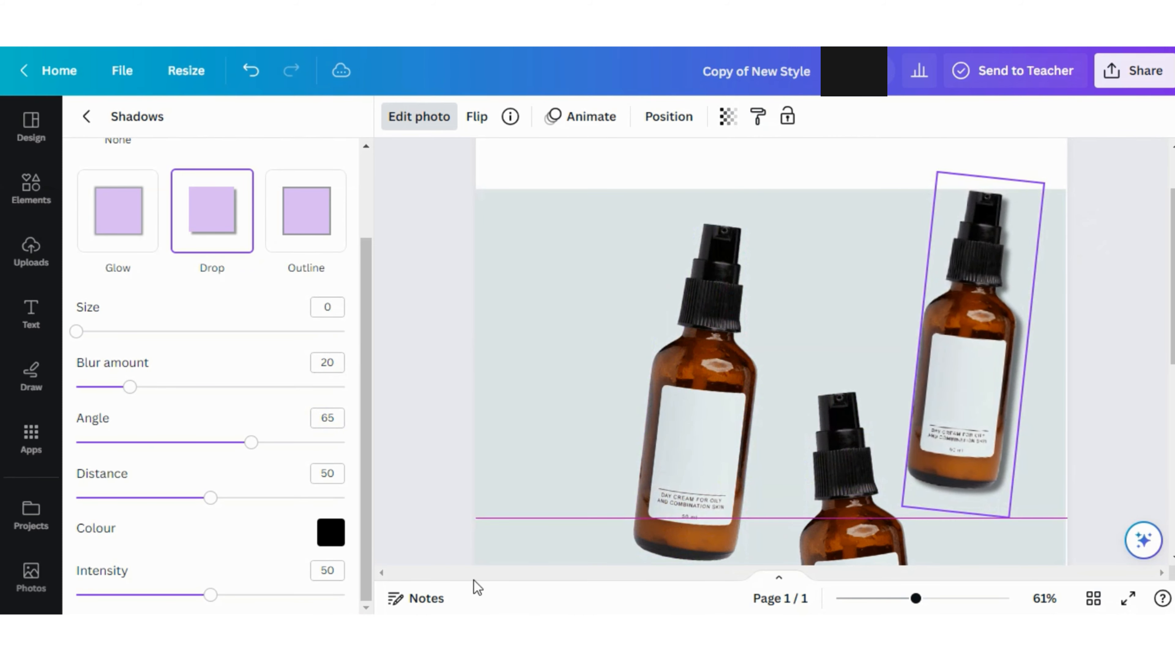
pyautogui.click(330, 533)
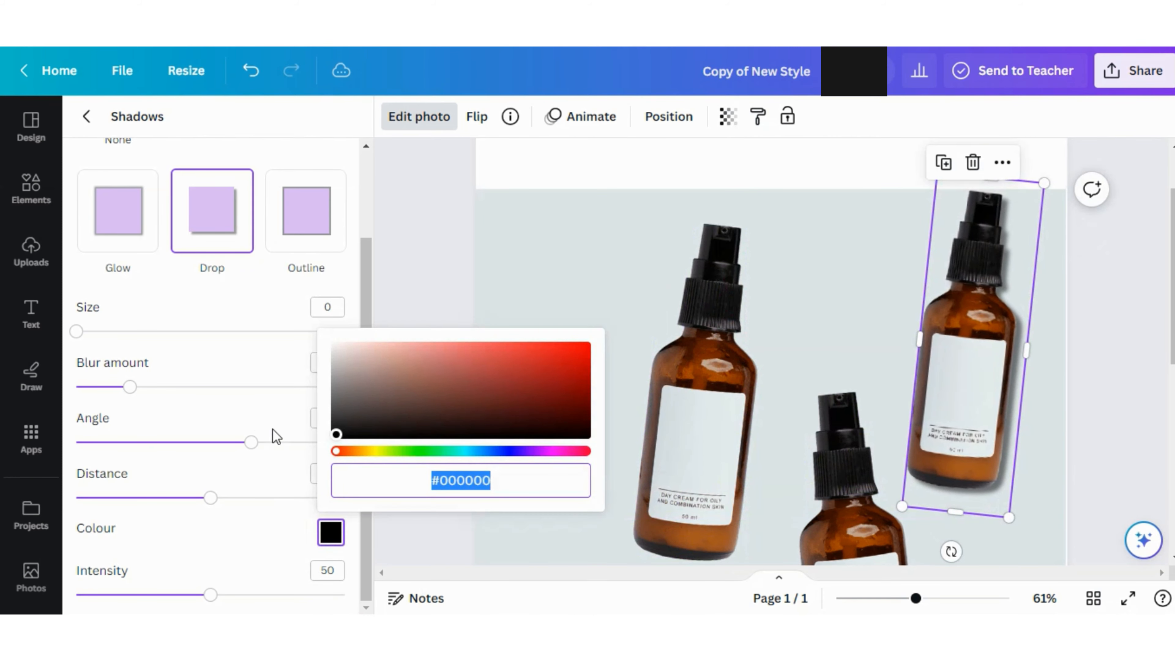
pyautogui.click(393, 406)
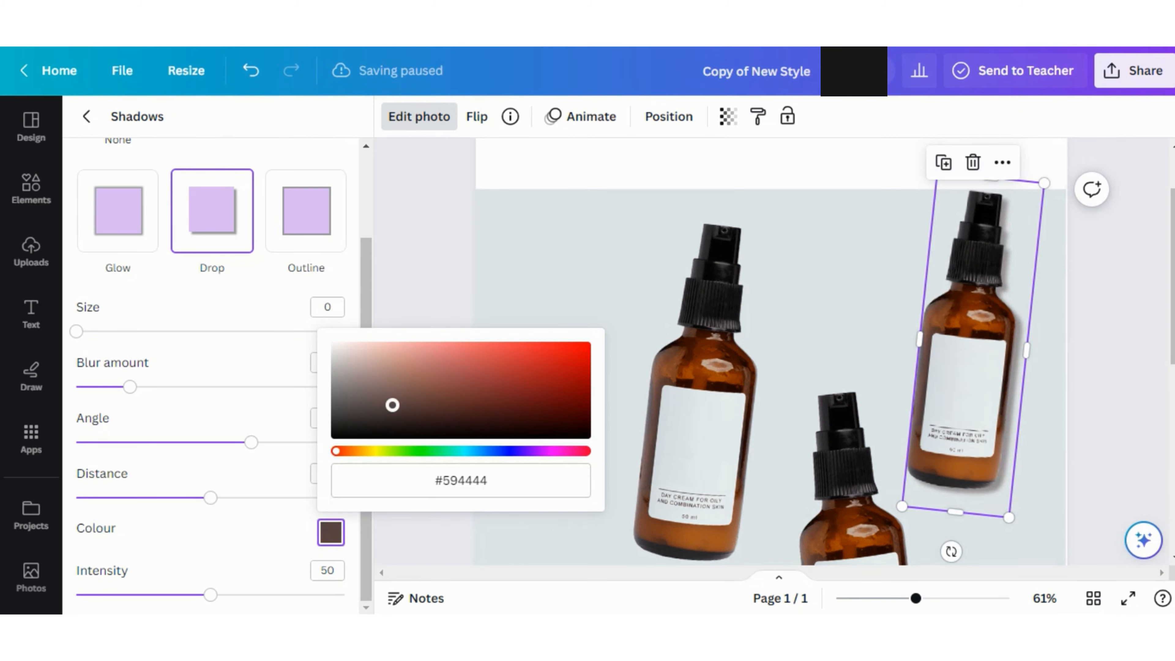
pyautogui.moveTo(393, 405); pyautogui.dragTo(393, 388)
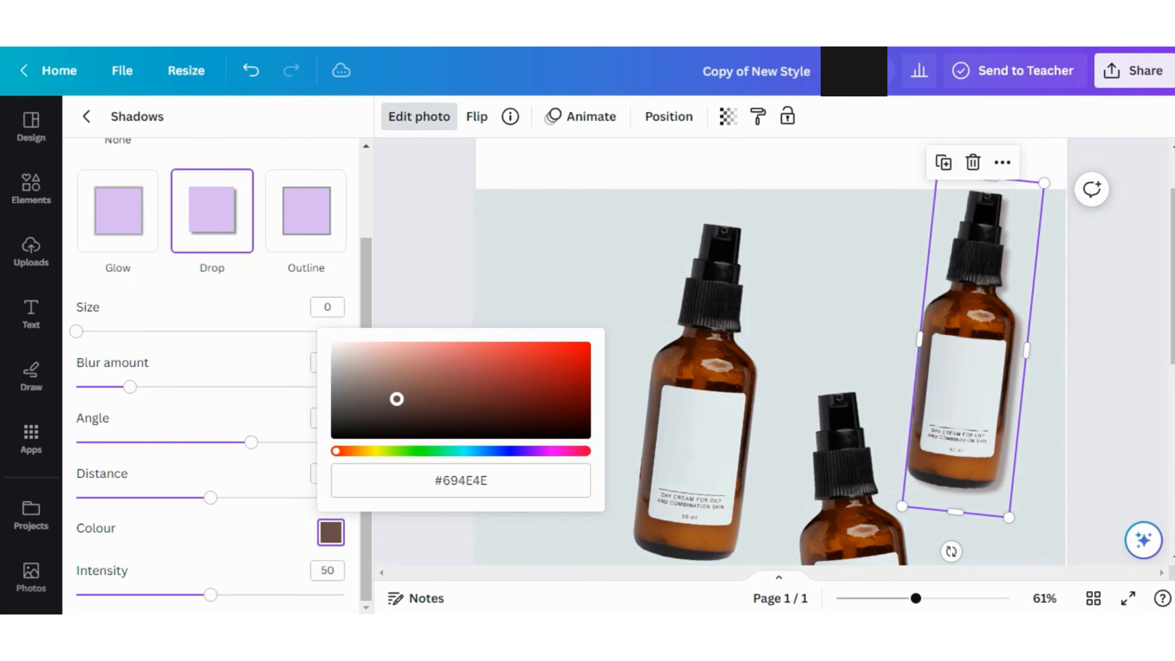
# Copy the shadow's hex code, paste it as text and place it in the white strip above the pale background.
pyautogui.click(454, 485)
pyautogui.hotkey('ctrl', 'c')
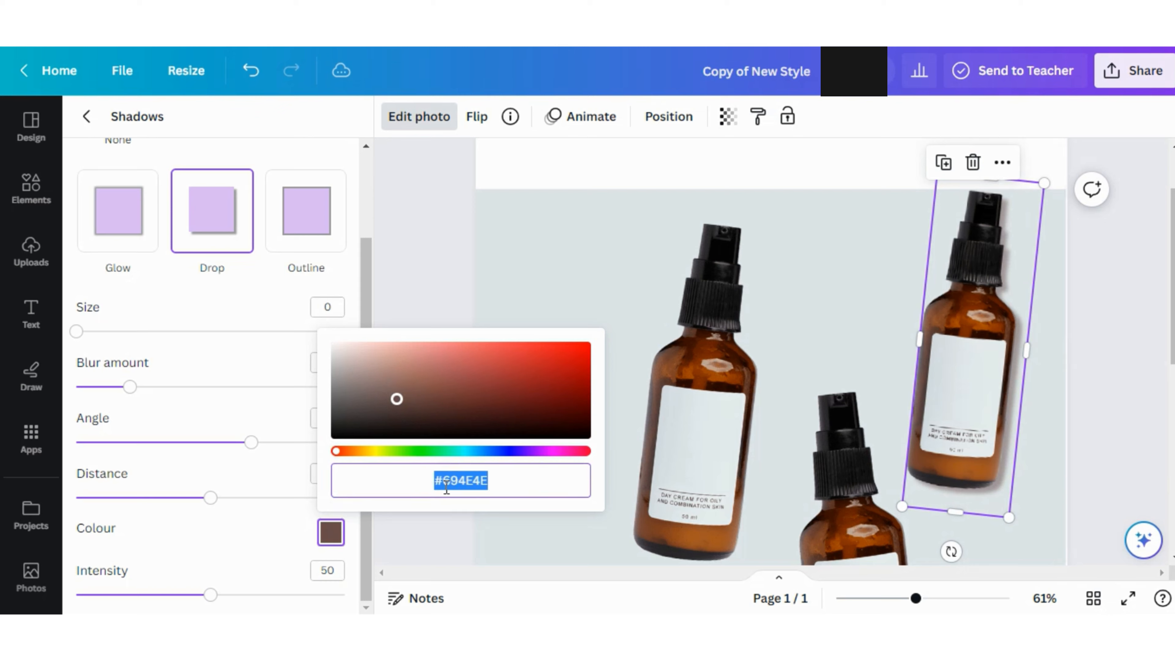
pyautogui.click(583, 250)
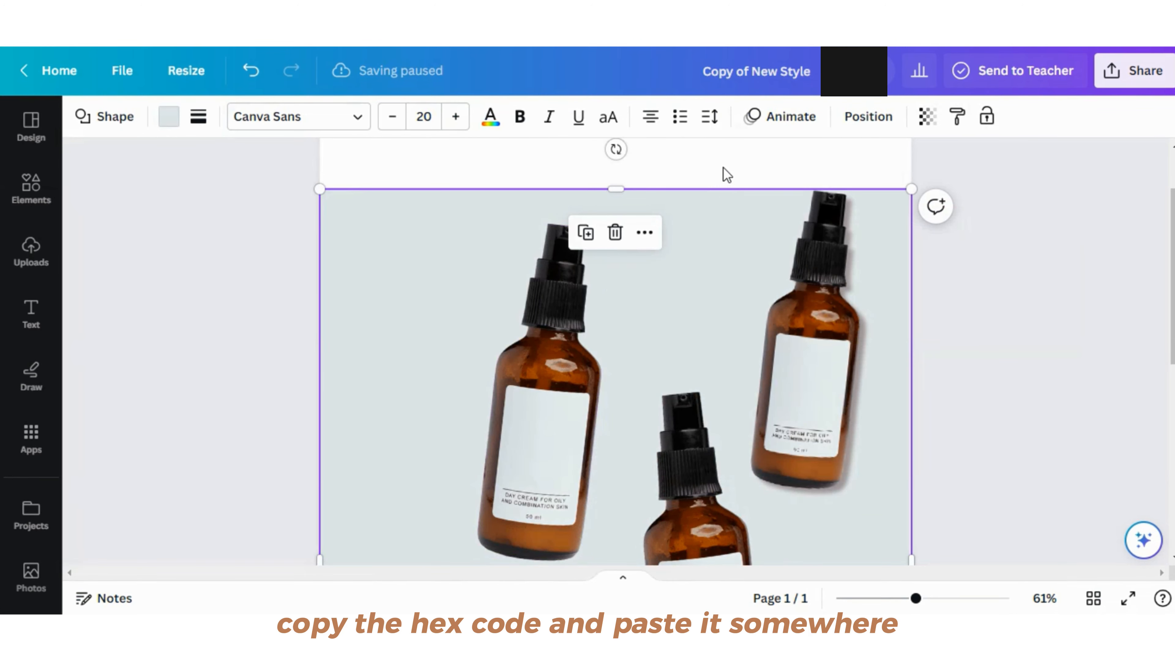
pyautogui.press('Escape')
pyautogui.hotkey('ctrl', 'v')
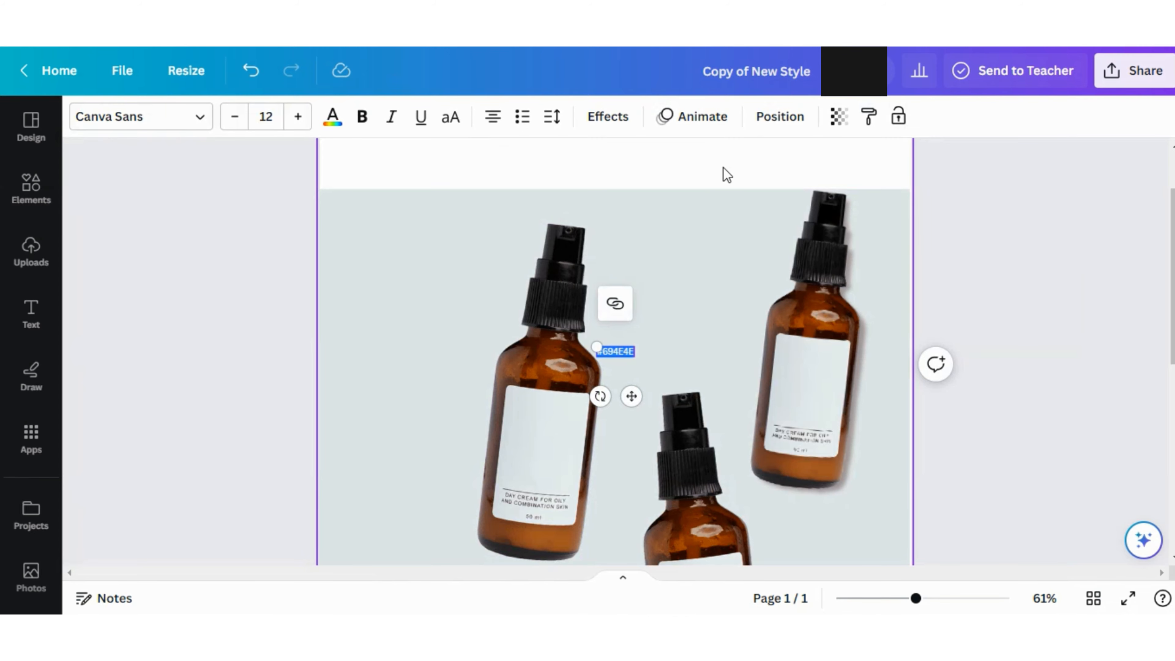
pyautogui.moveTo(630, 395); pyautogui.dragTo(705, 198)
# Move the shadowed copy back over the upper bottle and enlarge it to about 6.1 by 19.2 to match the original.
pyautogui.moveTo(831, 404); pyautogui.dragTo(564, 430)
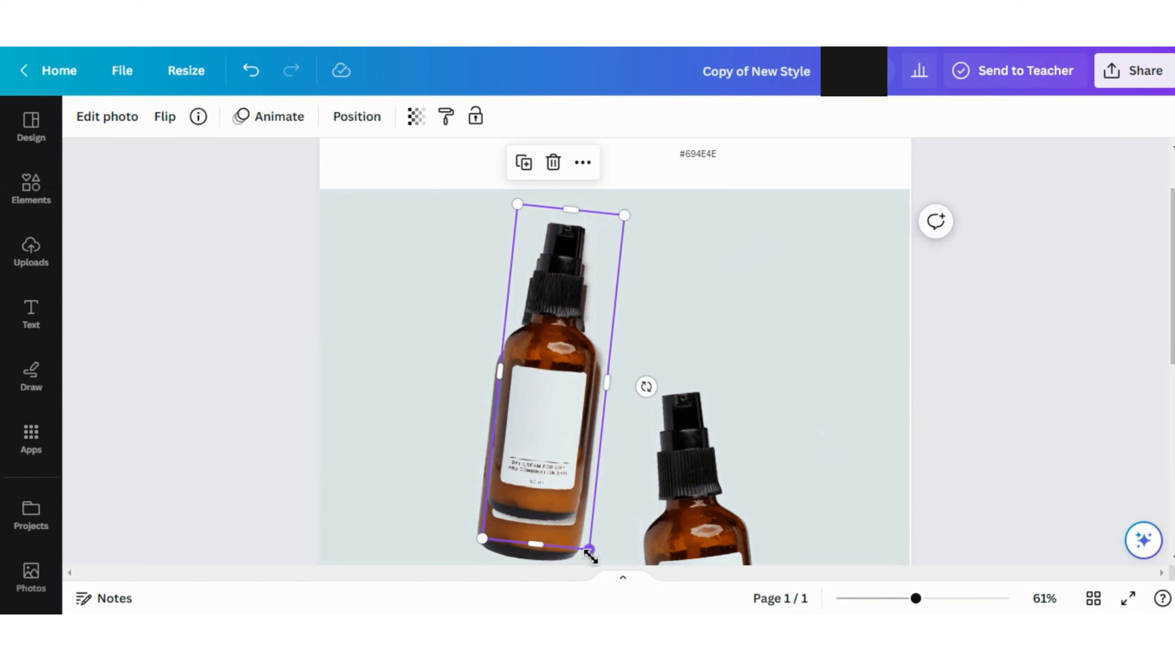
pyautogui.moveTo(589, 549); pyautogui.dragTo(605, 606)
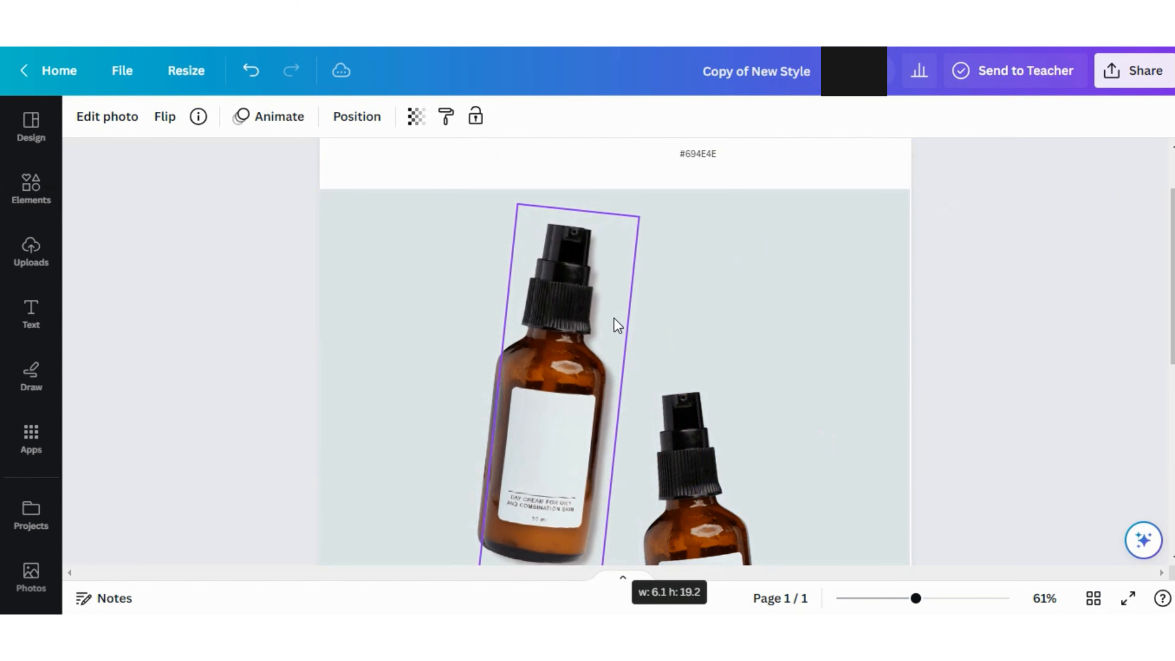
pyautogui.scroll(-2, 606, 314)
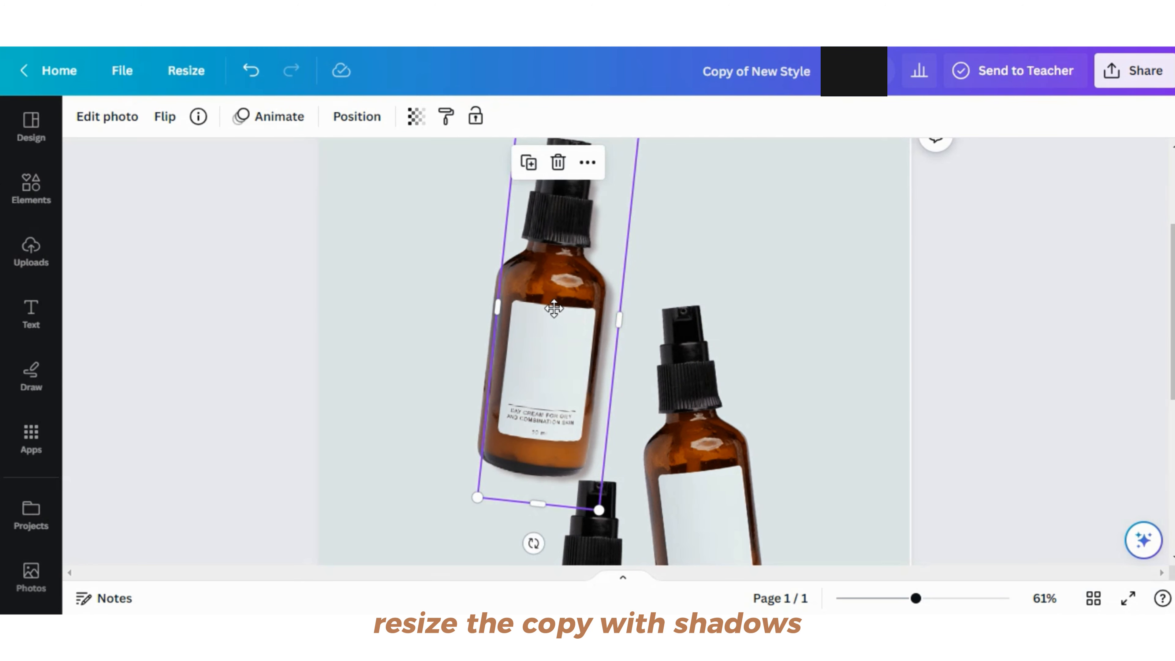
# Nudge the shadowed copy horizontally until it lines up with the original upper bottle, then deselect it.
pyautogui.press('Left')
pyautogui.press('Left')
pyautogui.press('Left')
pyautogui.press('Left')
pyautogui.press('Left')
pyautogui.press('Left')
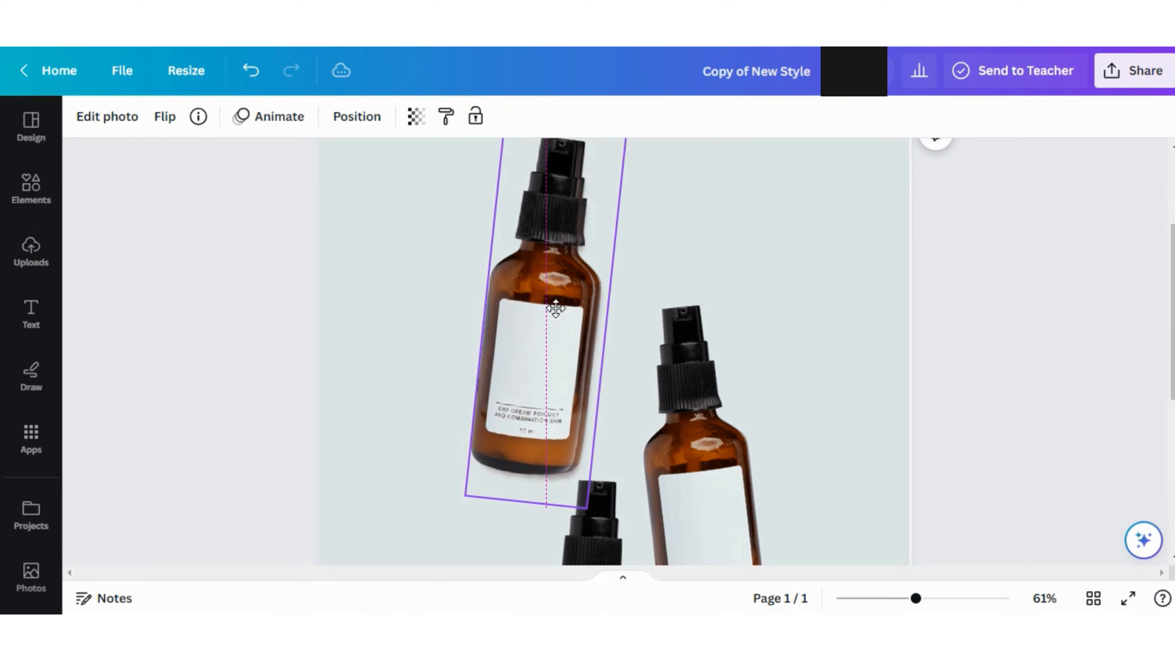
pyautogui.press('Right')
pyautogui.press('Right')
pyautogui.press('Right')
pyautogui.press('Right')
pyautogui.press('Right')
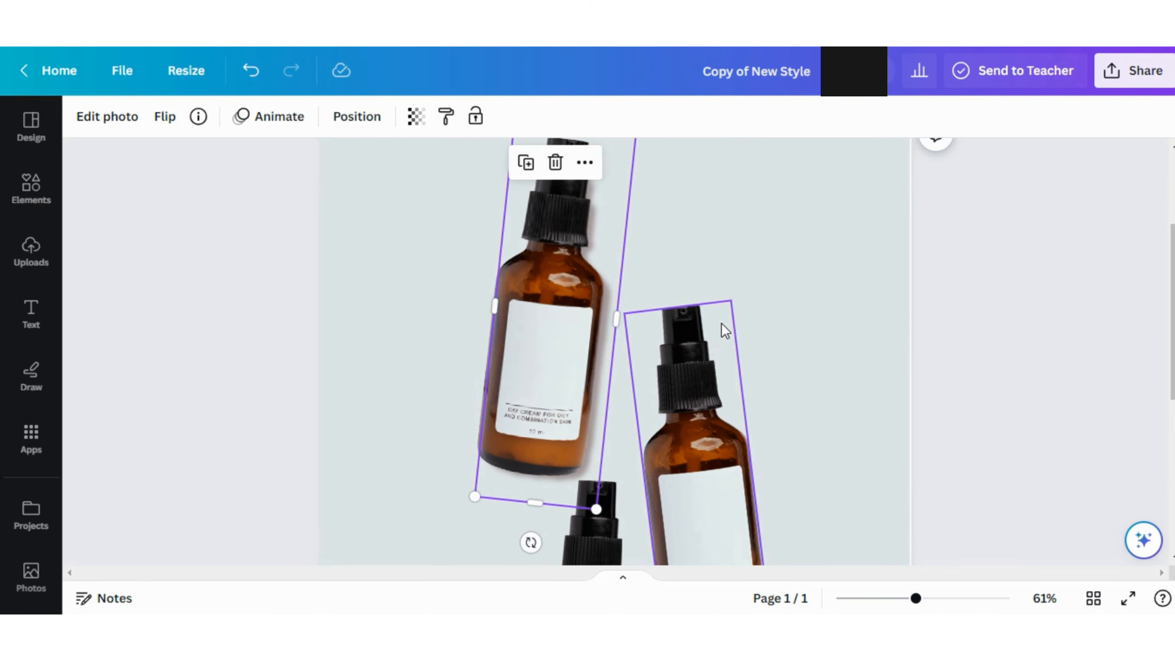
pyautogui.click(810, 327)
pyautogui.scroll(2, 510, 342)
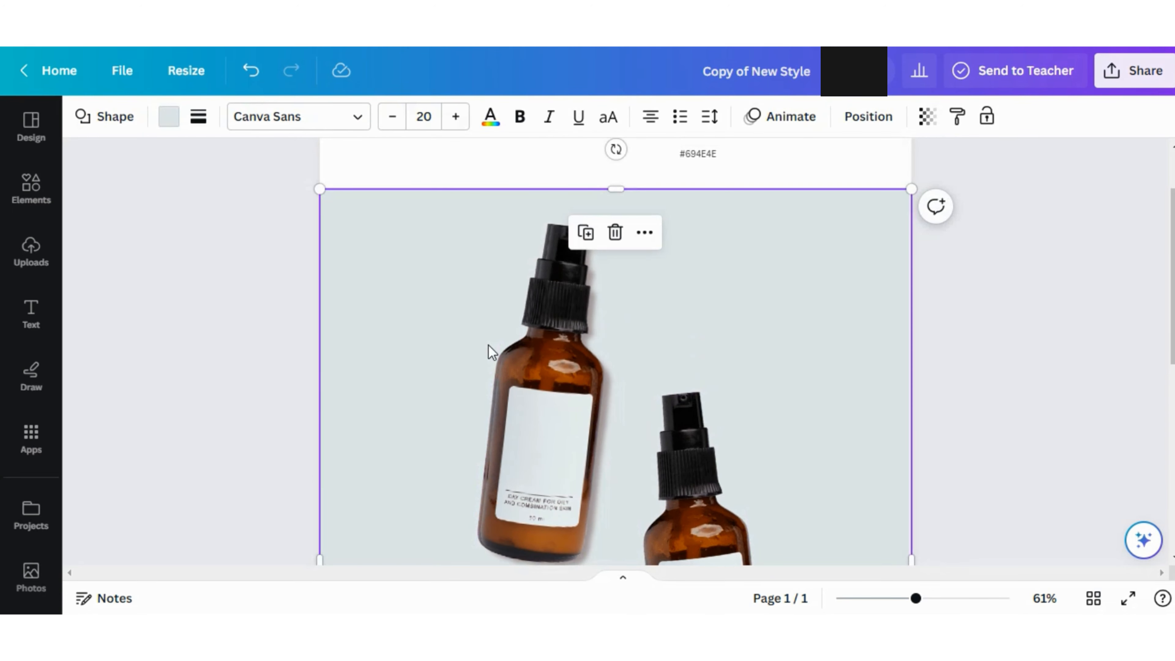
# Set the upper shadow copy's transparency to 53 and shift it slightly into alignment with the original bottle.
pyautogui.moveTo(917, 600); pyautogui.dragTo(957, 601)
pyautogui.click(398, 458)
pyautogui.click(416, 117)
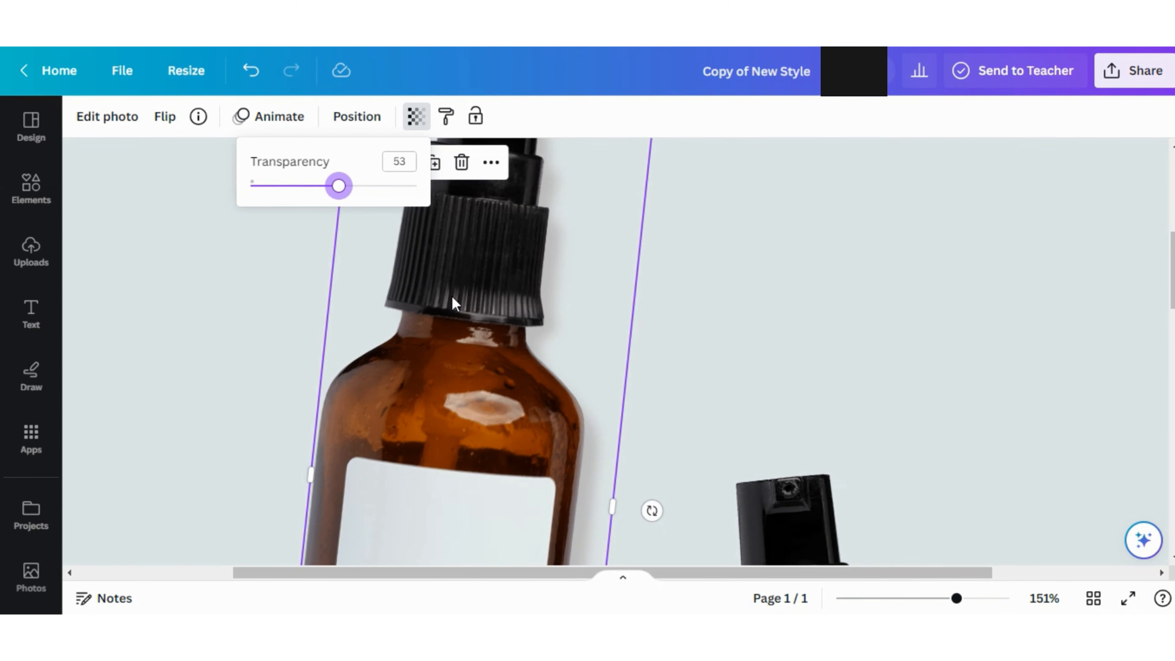
pyautogui.moveTo(487, 409); pyautogui.dragTo(488, 407)
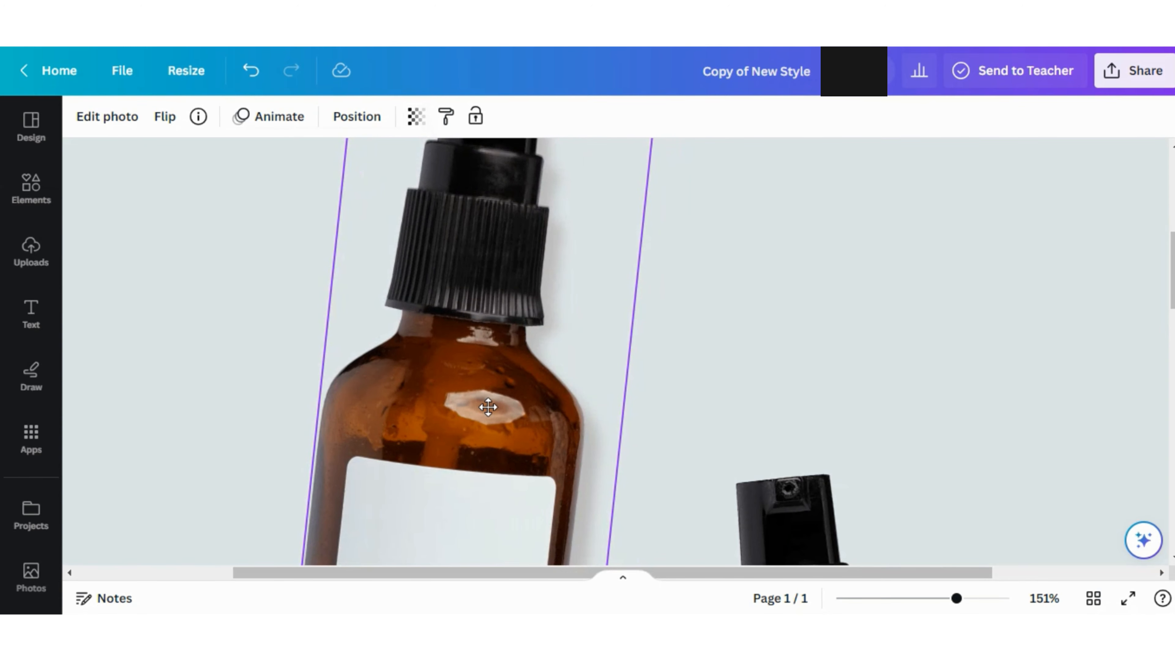
# Check the upper shadow copy's fit from base to spray cap and set its transparency to 100.
pyautogui.scroll(-5, 515, 387)
pyautogui.scroll(4, 452, 409)
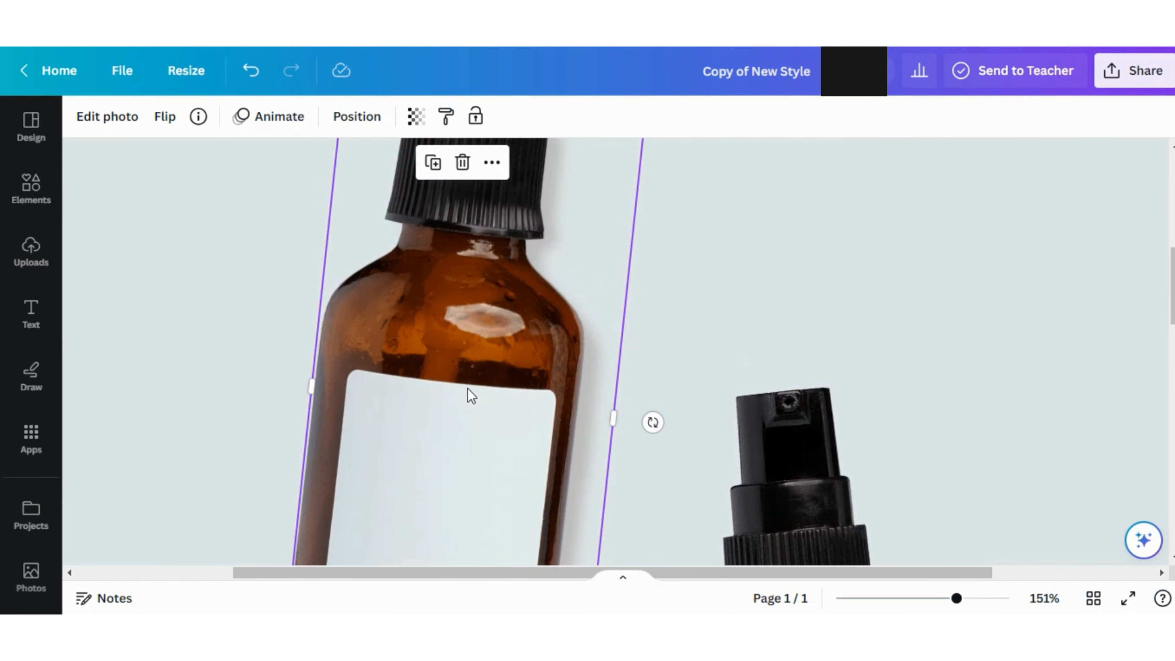
pyautogui.scroll(5, 467, 388)
pyautogui.moveTo(663, 205); pyautogui.dragTo(663, 205)
pyautogui.click(416, 117)
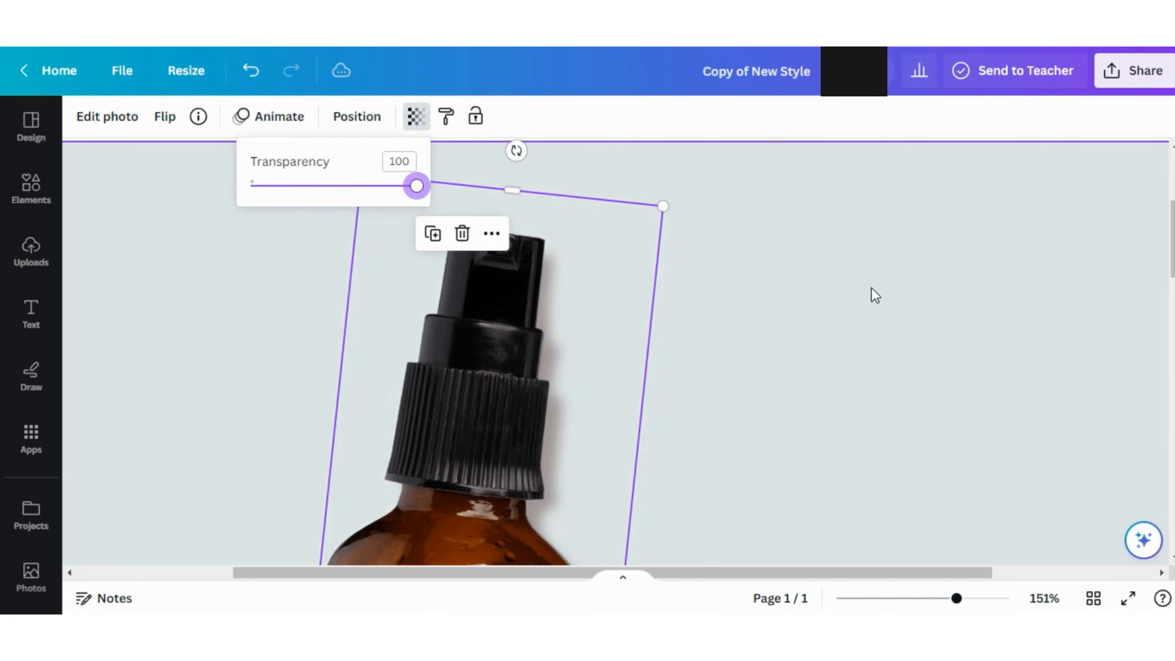
pyautogui.click(874, 295)
# Move the upper bottle's shadow copy beneath the original bottle in the layer order.
pyautogui.click(867, 115)
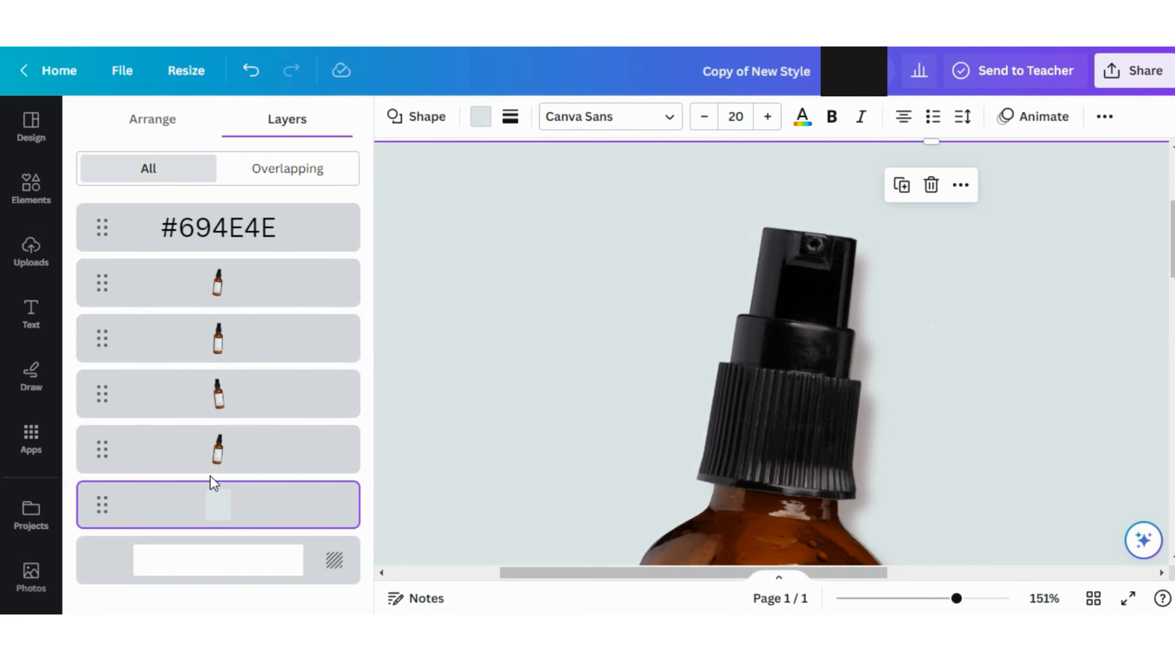
pyautogui.click(253, 463)
pyautogui.moveTo(236, 284); pyautogui.dragTo(269, 467)
pyautogui.click(1013, 334)
# Duplicate the right-hand bottle and align the copy over the original.
pyautogui.scroll(-5, 1021, 403)
pyautogui.scroll(-3, 906, 388)
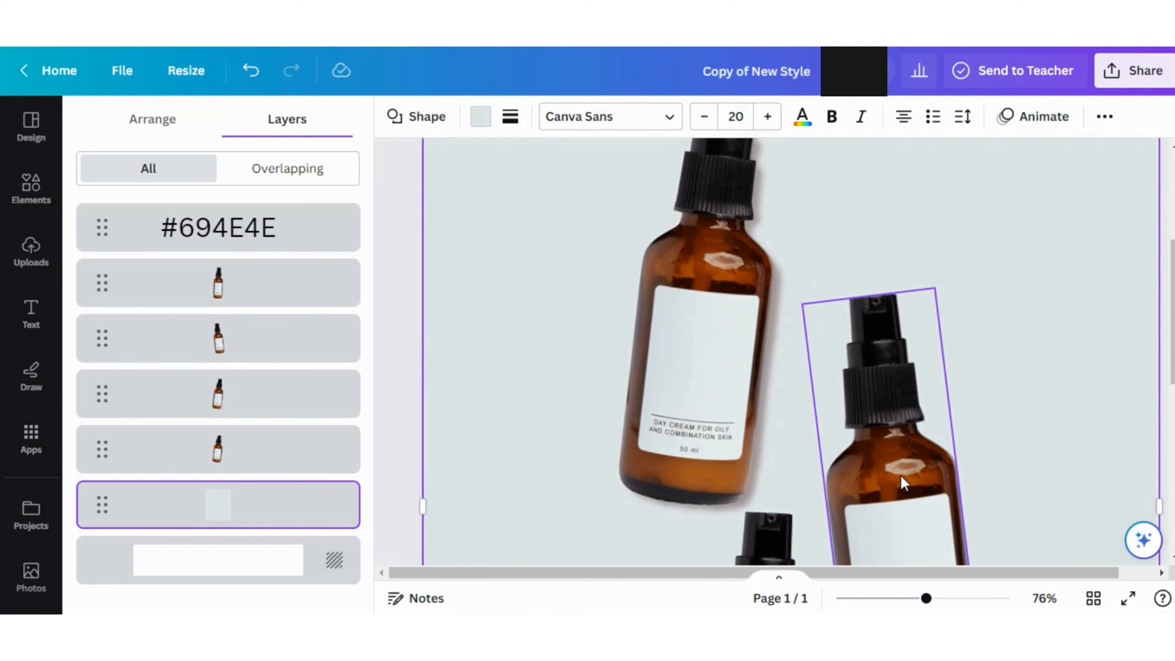
pyautogui.click(900, 476)
pyautogui.hotkey('ctrl', 'd')
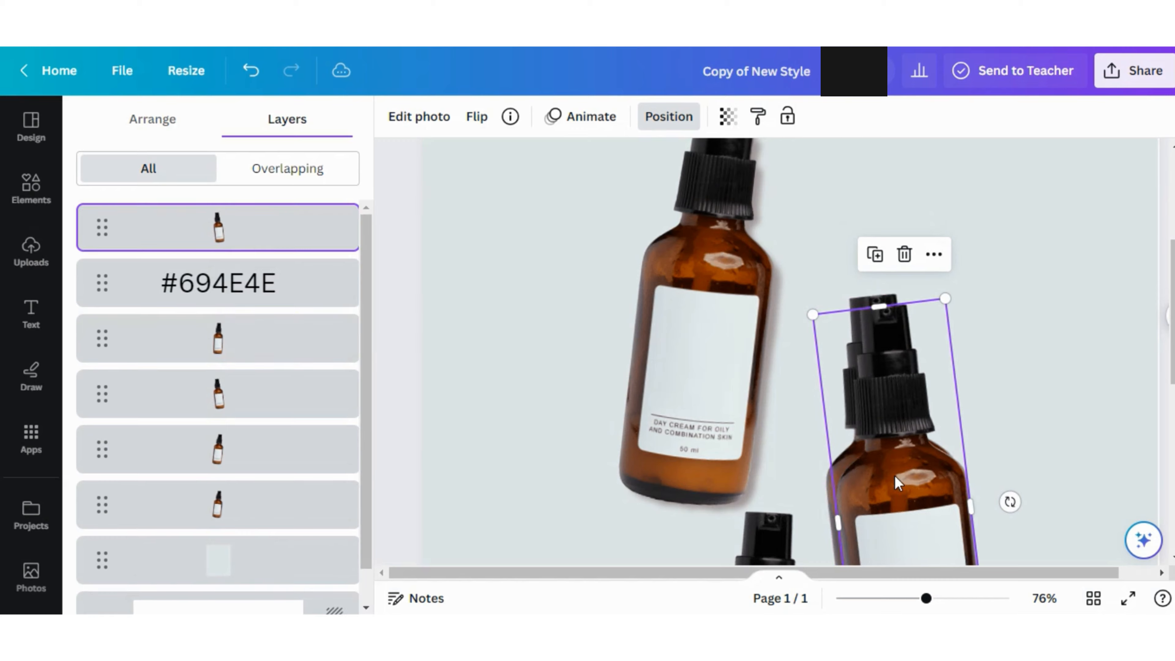
pyautogui.moveTo(895, 476); pyautogui.dragTo(892, 472)
# Apply a Drop shadow with colour #694E4E to the right-hand bottle's copy.
pyautogui.click(418, 123)
pyautogui.scroll(-2, 142, 370)
pyautogui.click(140, 383)
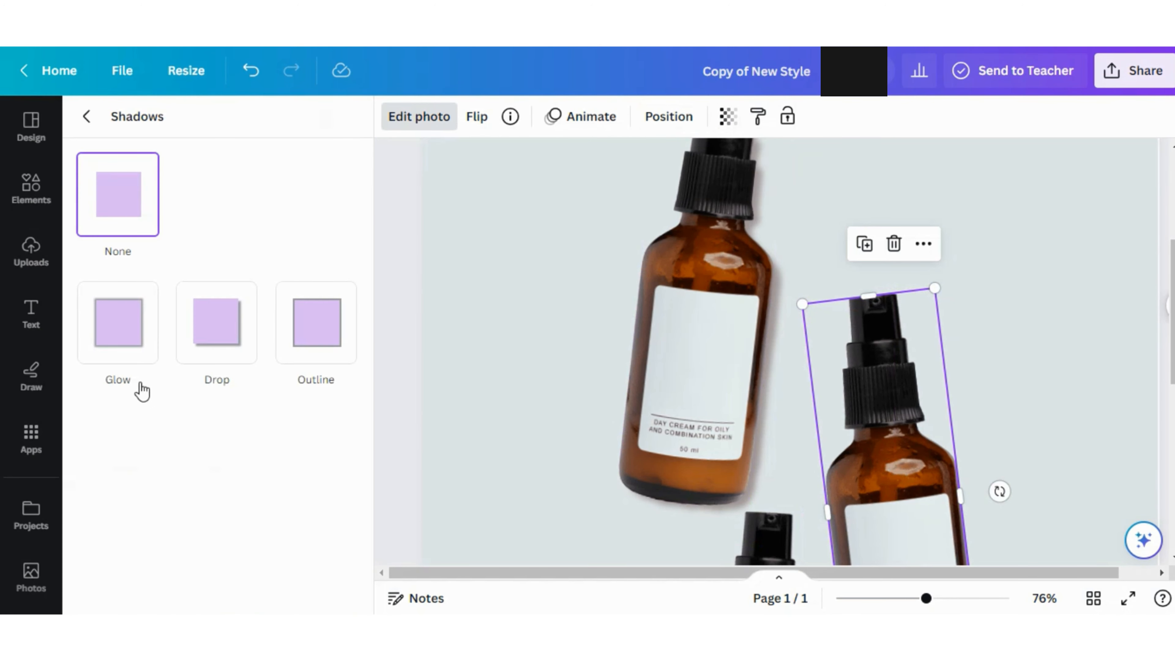
pyautogui.click(217, 333)
pyautogui.scroll(-3, 287, 489)
pyautogui.click(330, 532)
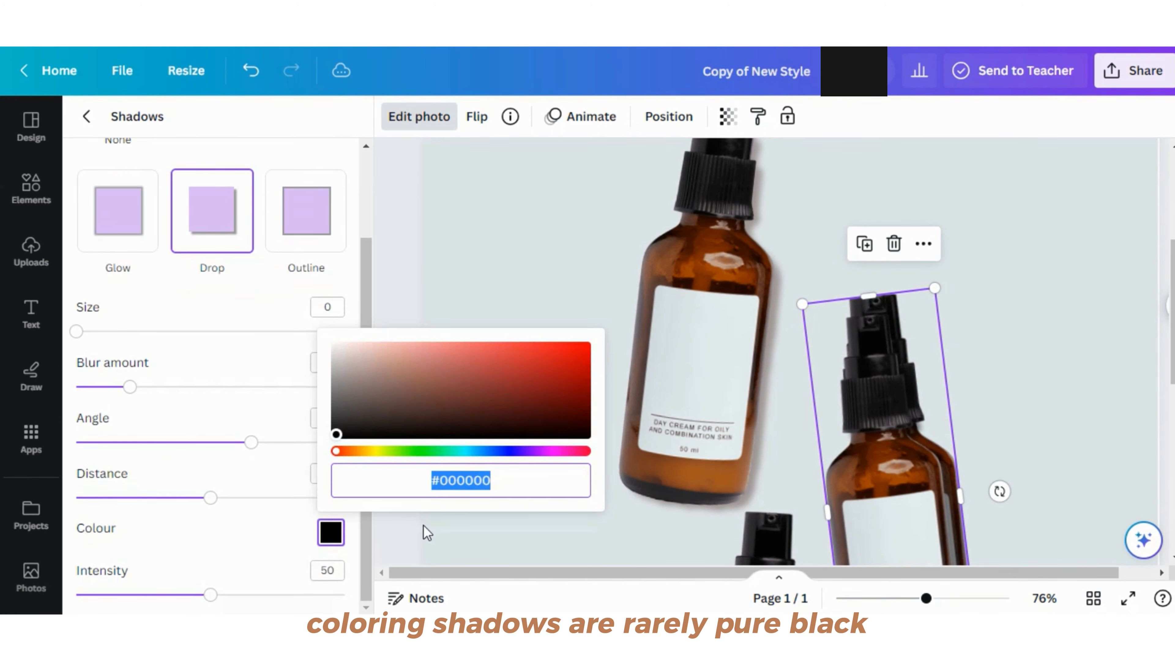
pyautogui.write('#694E4E')
pyautogui.click(640, 483)
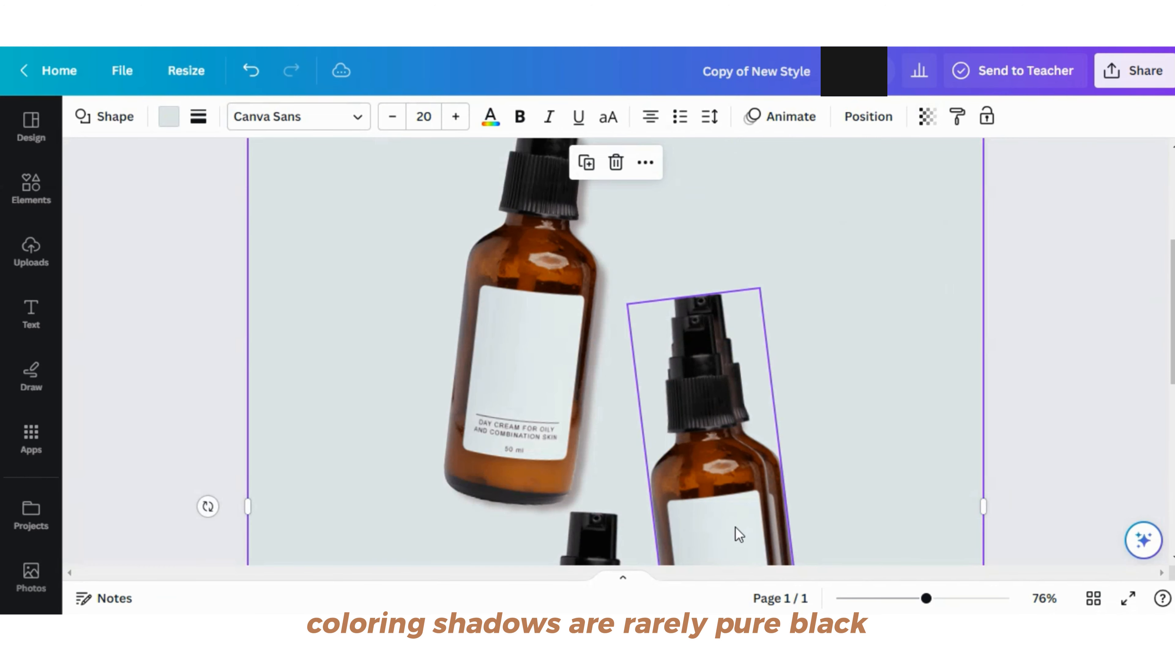
# Reposition the right-hand shadow copy over its original and set its transparency to 77.
pyautogui.scroll(-1, 736, 529)
pyautogui.moveTo(719, 428); pyautogui.dragTo(719, 408)
pyautogui.click(417, 118)
pyautogui.moveTo(413, 186); pyautogui.dragTo(379, 187)
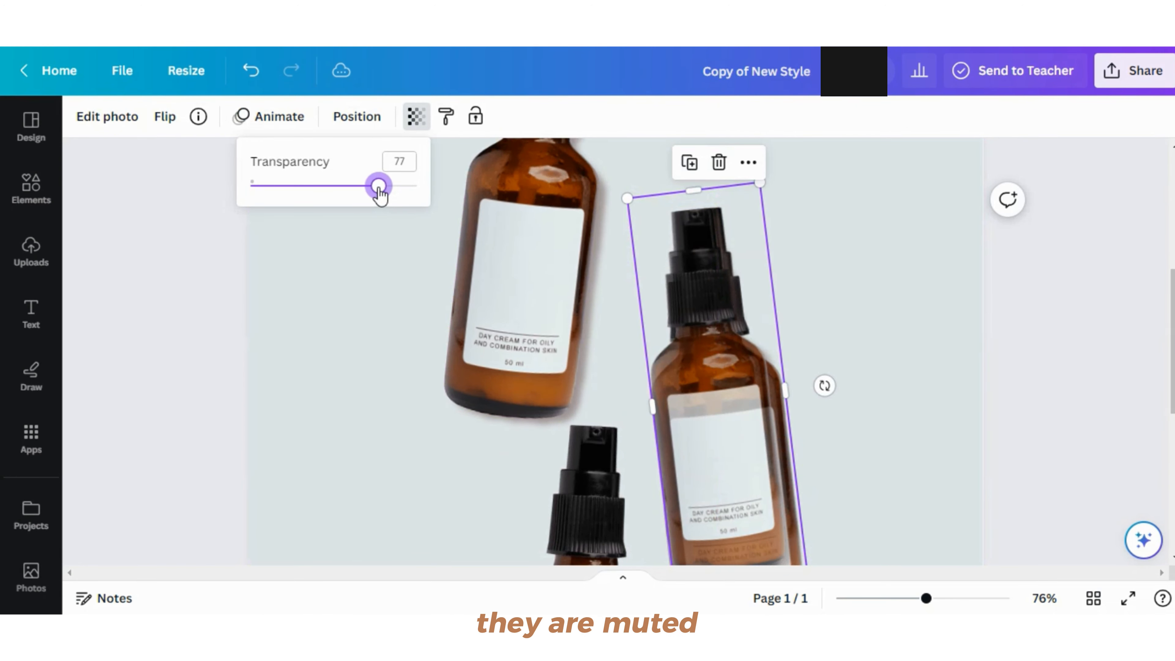
pyautogui.moveTo(725, 380)
pyautogui.mouseDown()
pyautogui.moveTo(735, 401)
pyautogui.moveTo(735, 388)
pyautogui.mouseUp()
# Enlarge the right-hand shadow copy until its bottle matches the original's size.
pyautogui.scroll(-4, 763, 370)
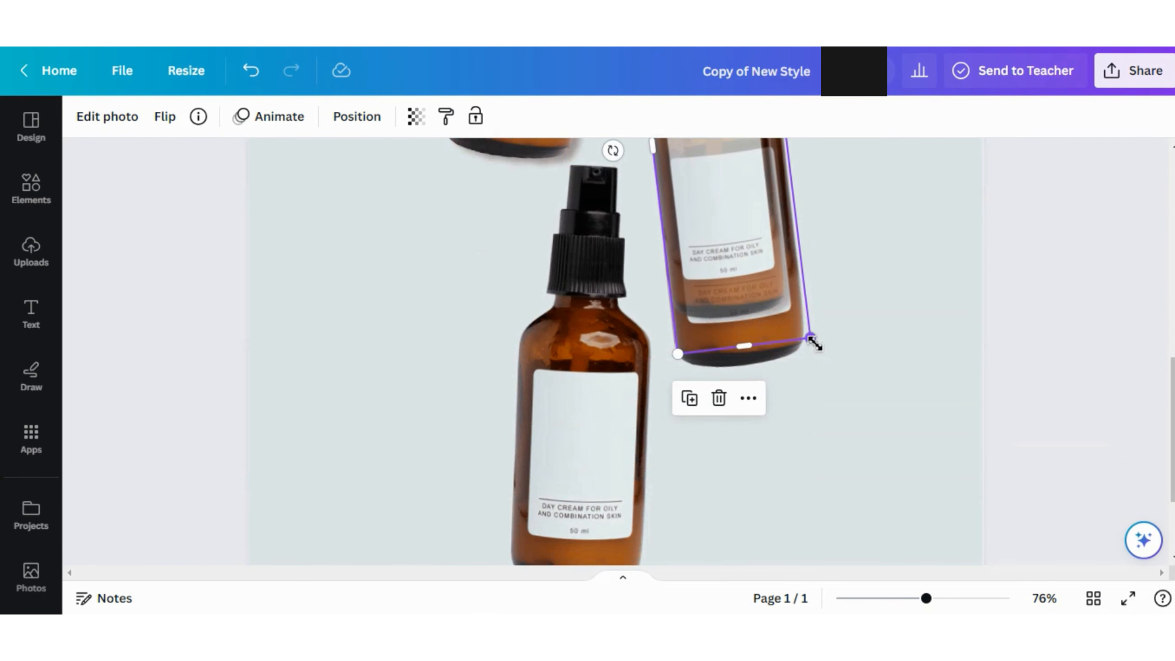
pyautogui.moveTo(813, 341); pyautogui.dragTo(844, 391)
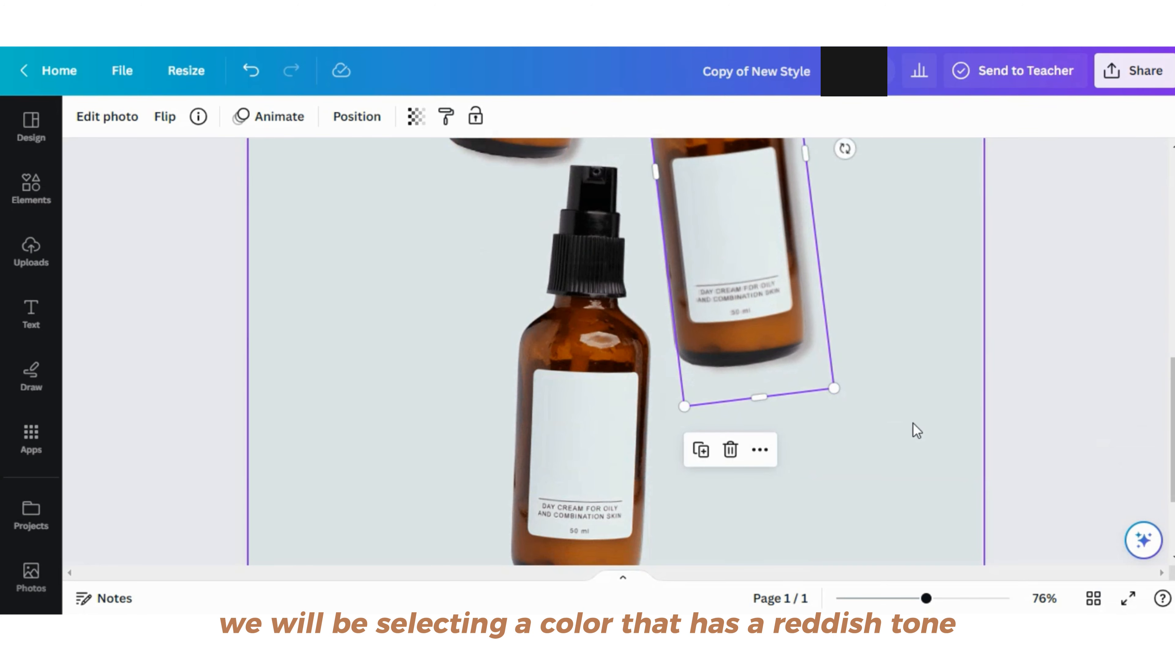
pyautogui.click(916, 430)
# Shift the right-hand shadow copy slightly and enlarge it a little to fit the original's base.
pyautogui.scroll(2, 786, 416)
pyautogui.click(741, 420)
pyautogui.scroll(3, 743, 423)
pyautogui.moveTo(778, 461); pyautogui.dragTo(774, 465)
pyautogui.scroll(-4, 740, 500)
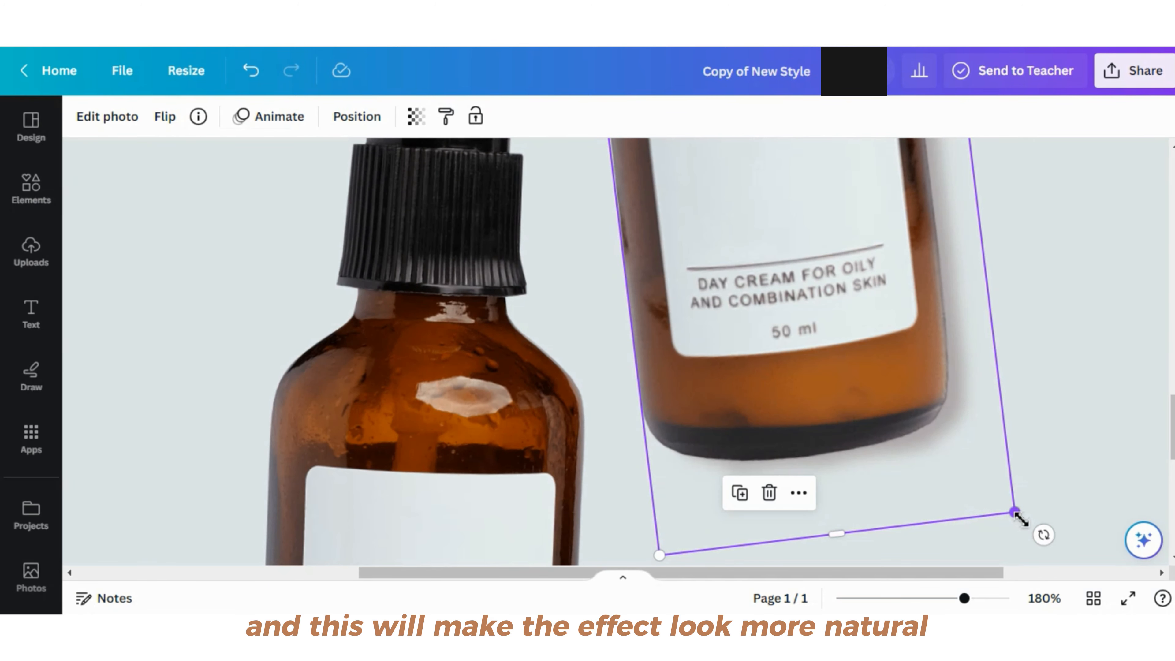
pyautogui.moveTo(1015, 513); pyautogui.dragTo(1021, 521)
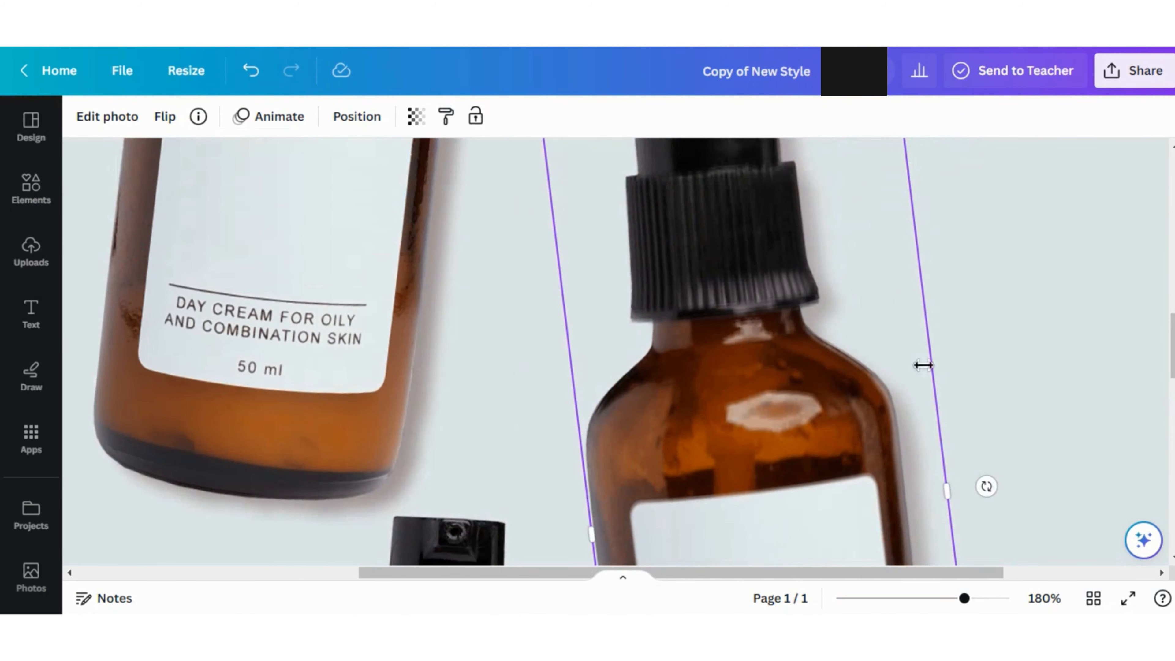
# Fine-tune the right-hand shadow copy's position at the shoulder and its size at the base to match the original.
pyautogui.scroll(5, 924, 365)
pyautogui.moveTo(754, 404); pyautogui.dragTo(758, 398)
pyautogui.press('Right')
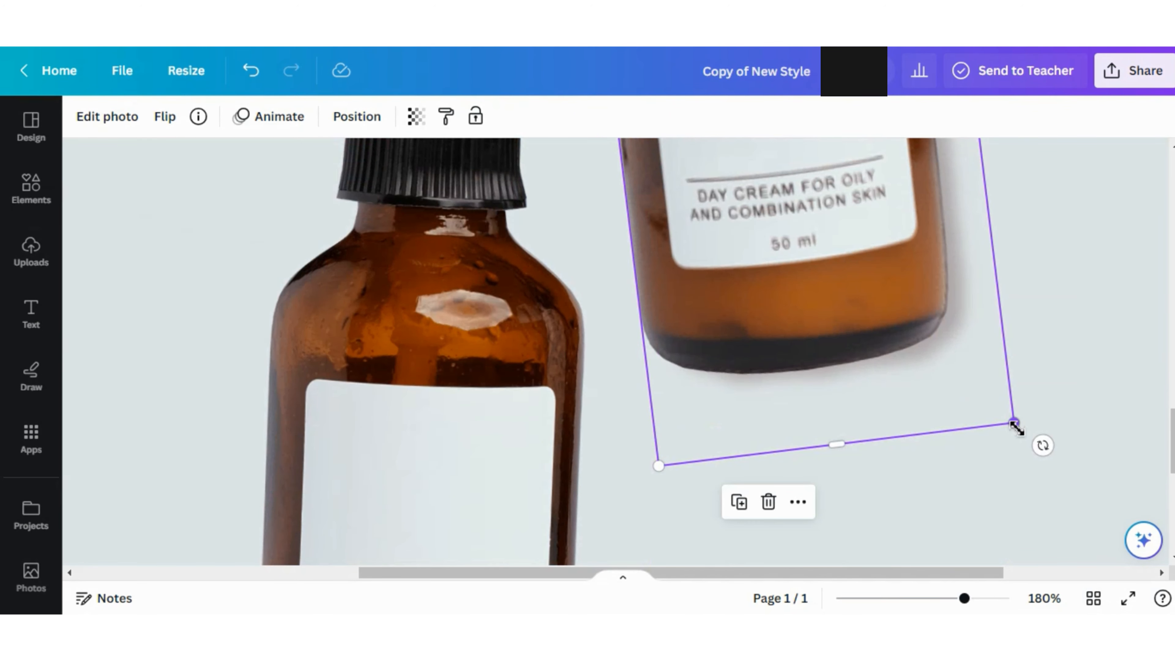
pyautogui.moveTo(1016, 428); pyautogui.dragTo(1015, 426)
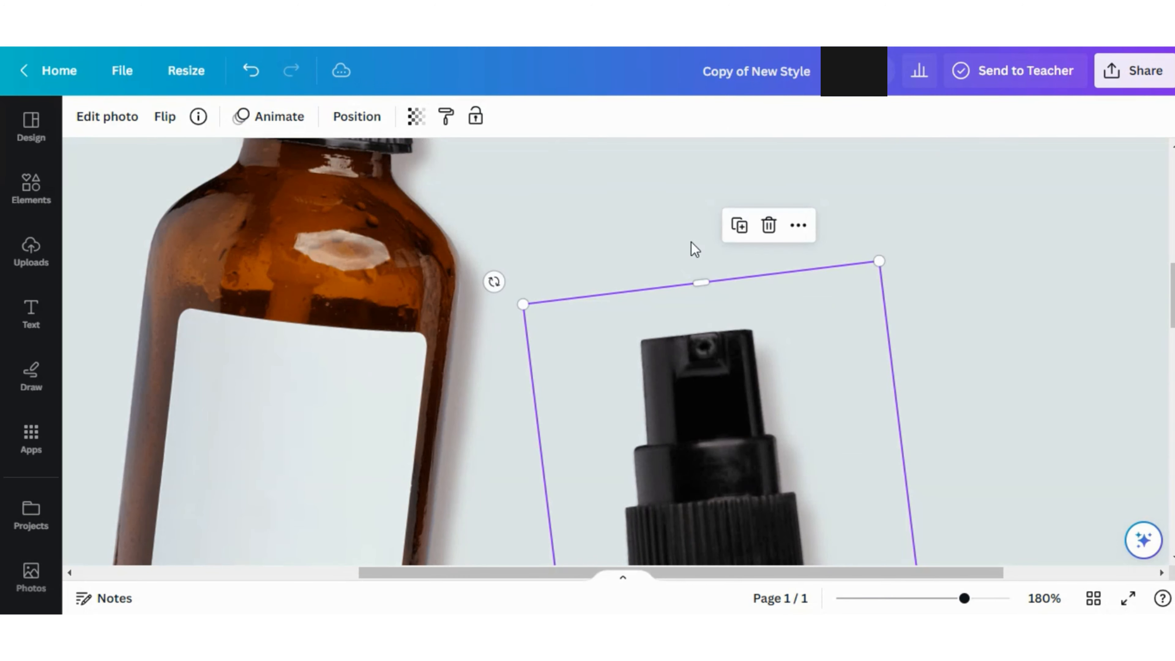
# Place the right-hand shadow copy directly beneath its original bottle in the layer order.
pyautogui.click(354, 116)
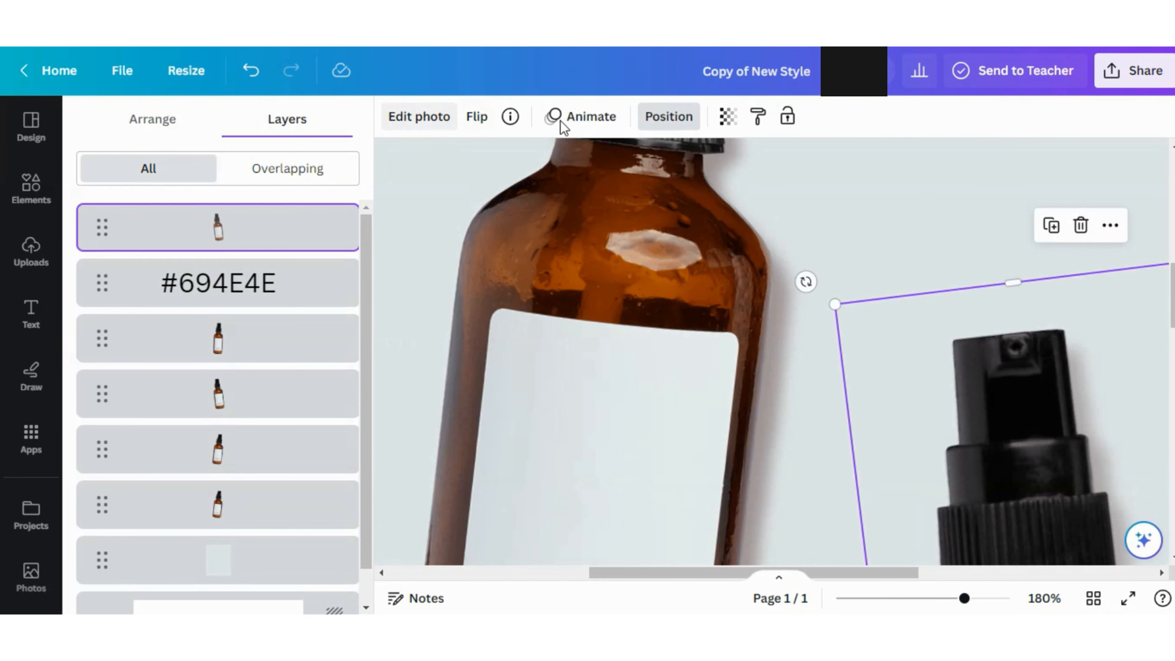
pyautogui.click(726, 116)
pyautogui.moveTo(300, 248); pyautogui.dragTo(288, 398)
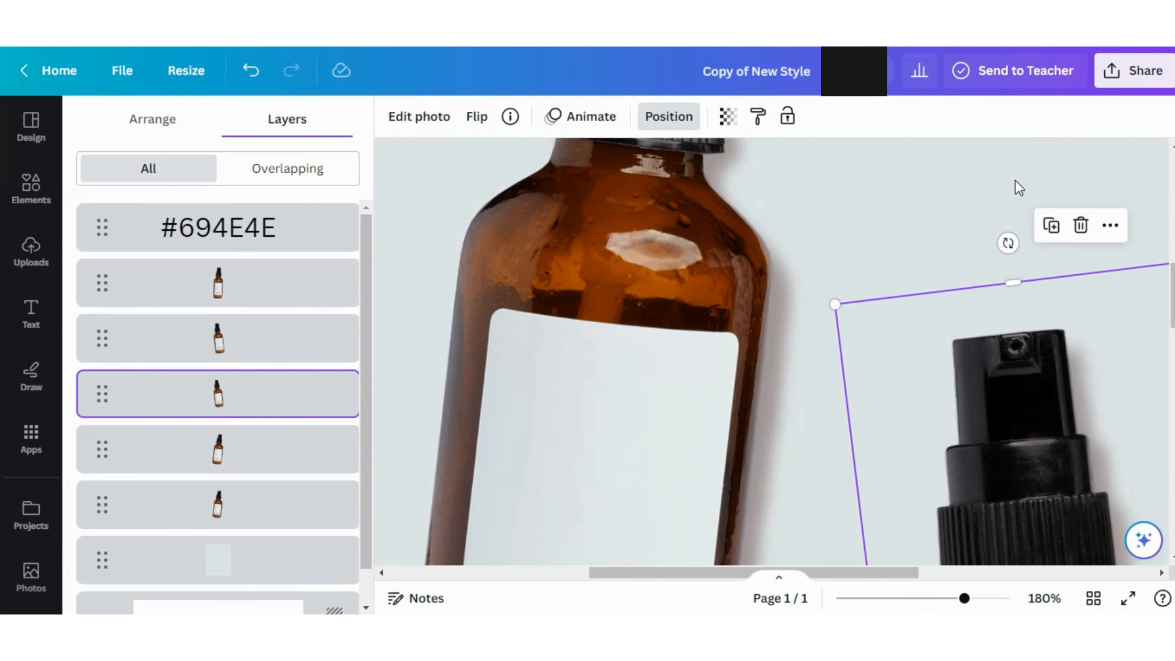
pyautogui.click(1014, 186)
# Duplicate the lowest bottle on the page.
pyautogui.scroll(-5, 999, 336)
pyautogui.scroll(-1, 795, 475)
pyautogui.click(744, 418)
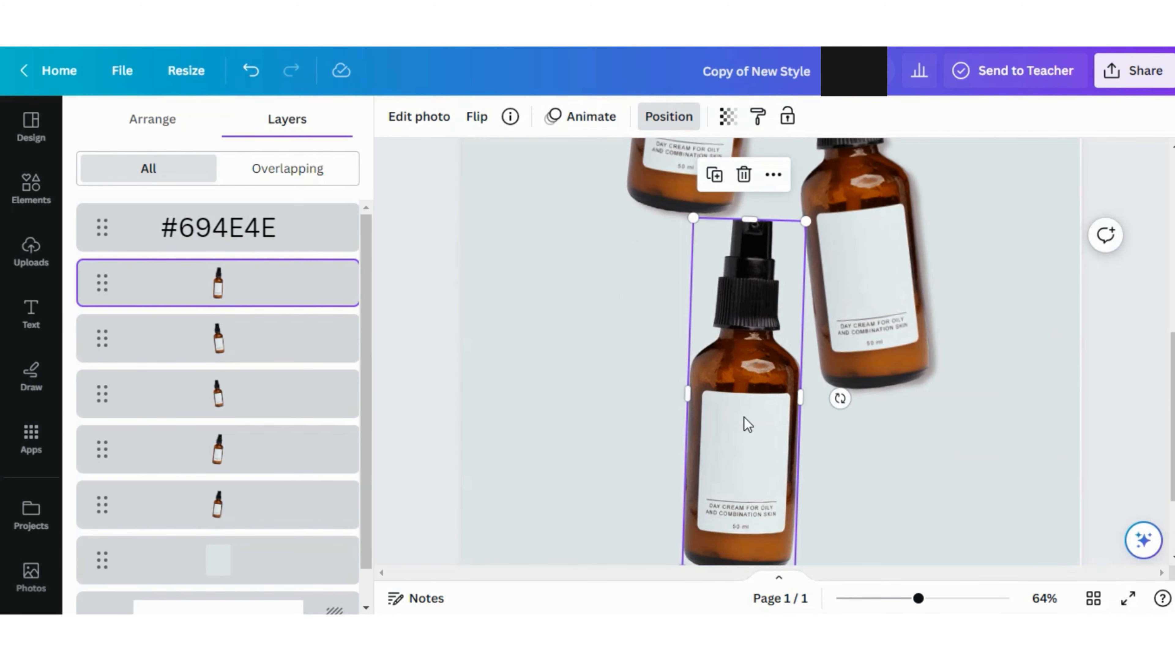
pyautogui.hotkey('ctrl', 'd')
# Copy the colour code #694E4E from its helper text and delete that text.
pyautogui.scroll(5, 704, 275)
pyautogui.click(865, 247)
pyautogui.doubleClick(865, 247)
pyautogui.hotkey('ctrl', 'c')
pyautogui.press('BackSpace')
# Apply a Drop shadow in colour #694E4E to the duplicated lowest bottle.
pyautogui.scroll(-4, 824, 333)
pyautogui.click(760, 431)
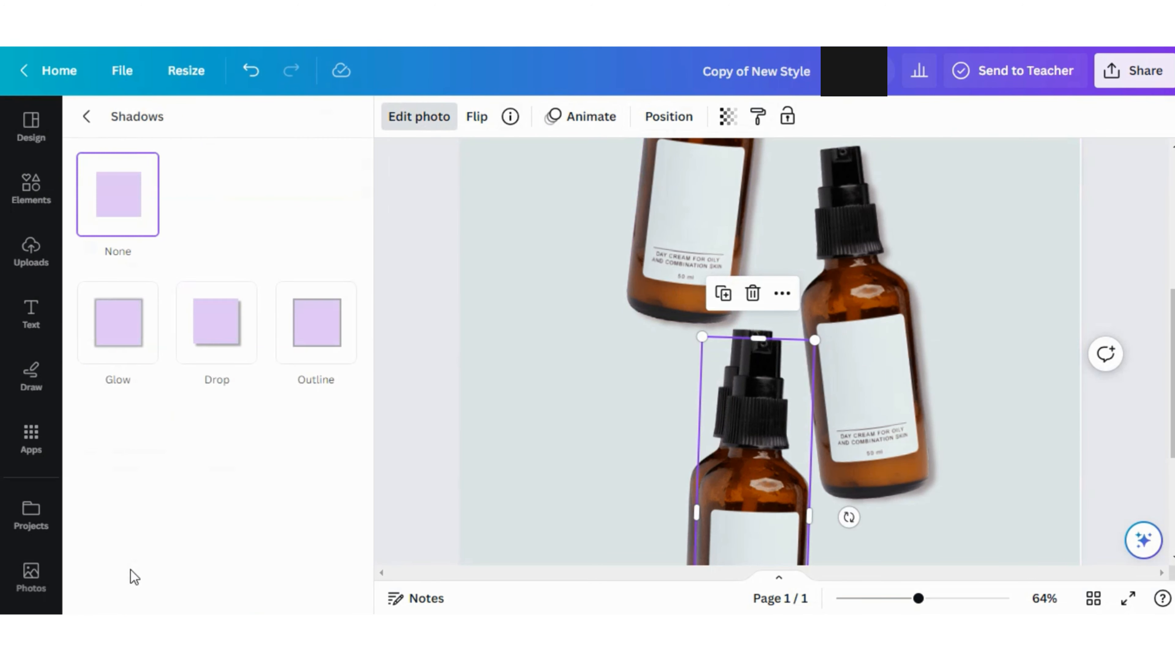
pyautogui.click(212, 323)
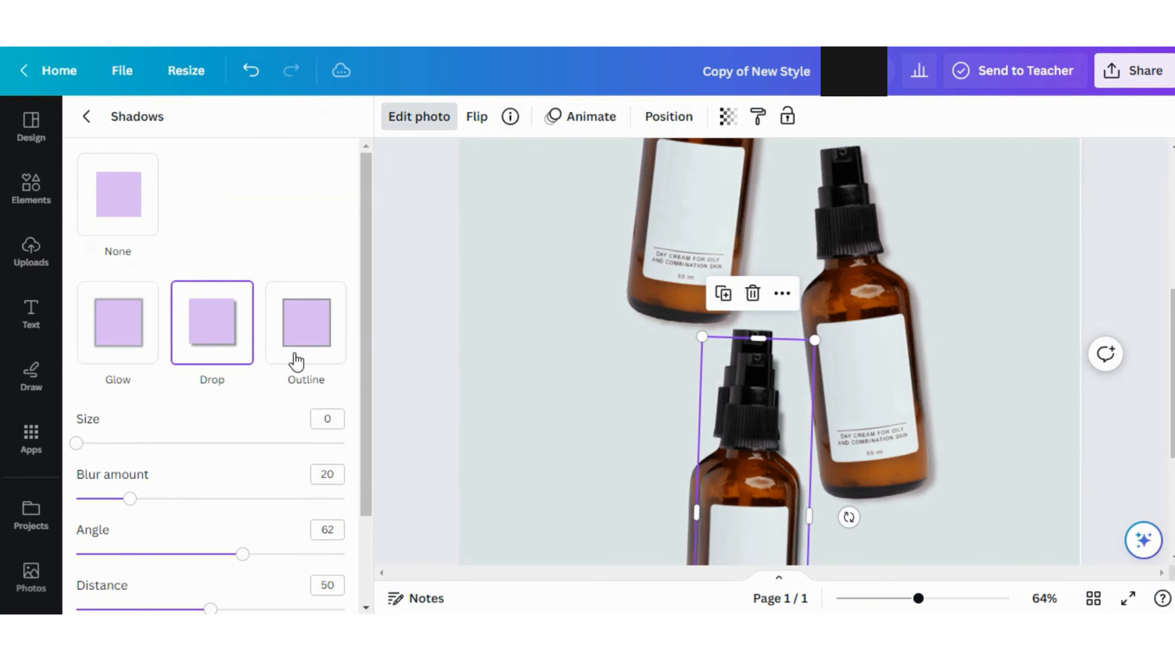
pyautogui.scroll(-2, 335, 532)
pyautogui.click(330, 532)
pyautogui.hotkey('ctrl', 'v')
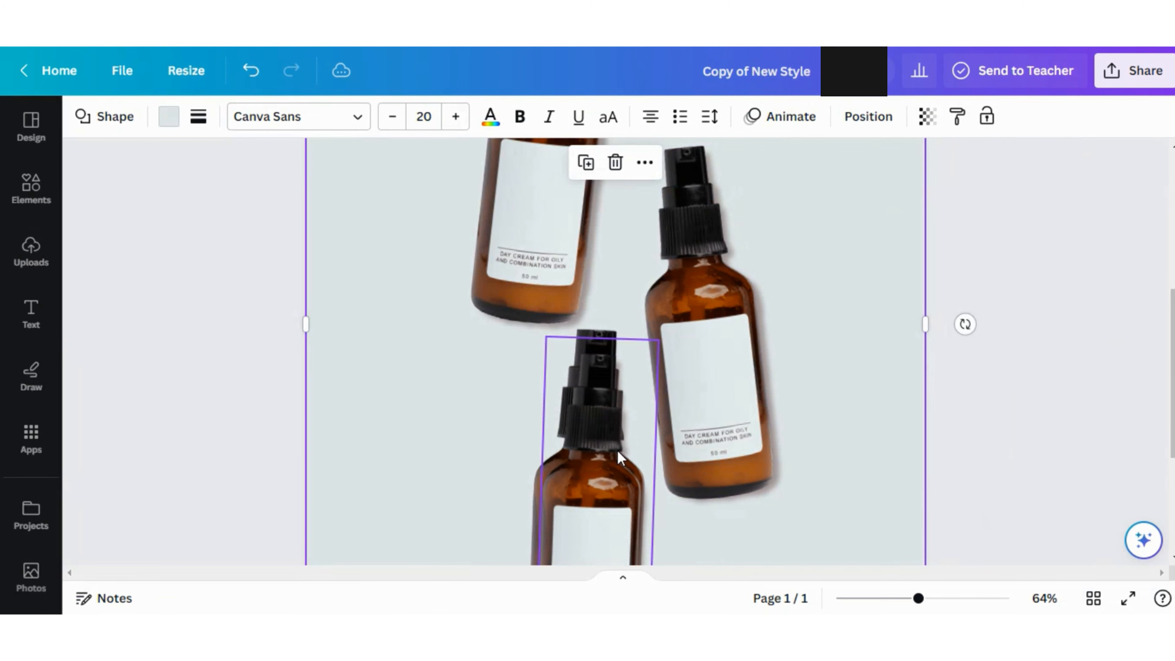
# Set the lowest shadow copy's transparency to 85 and enlarge it to match the original bottle's size.
pyautogui.click(430, 122)
pyautogui.scroll(10, 585, 393)
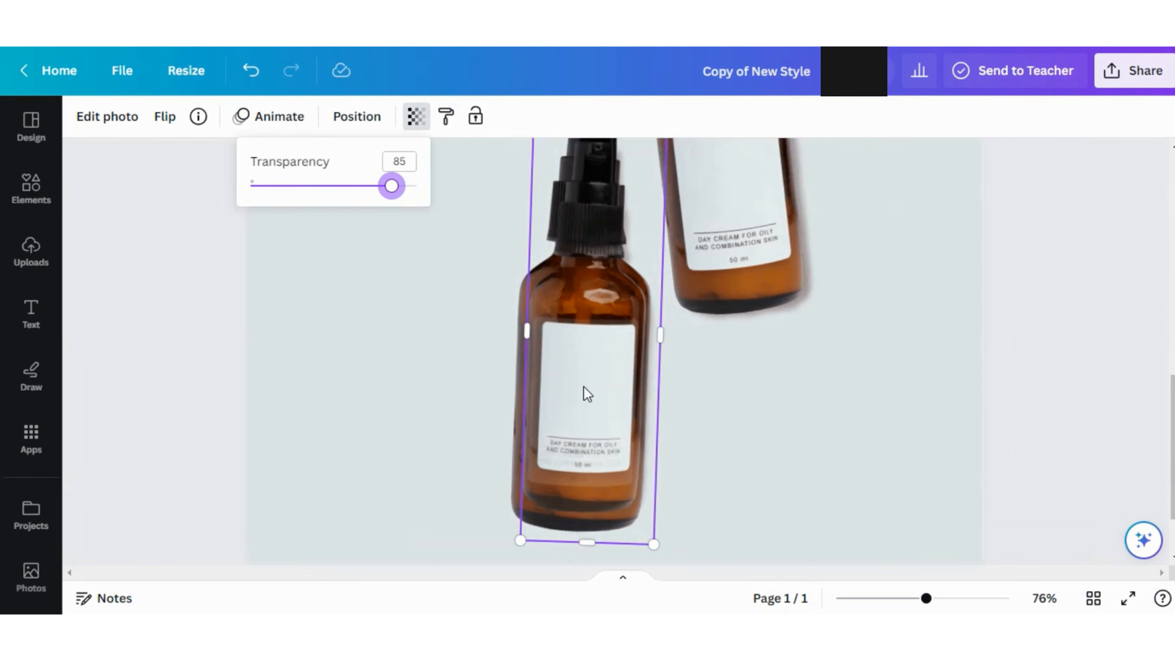
pyautogui.scroll(-10, 577, 334)
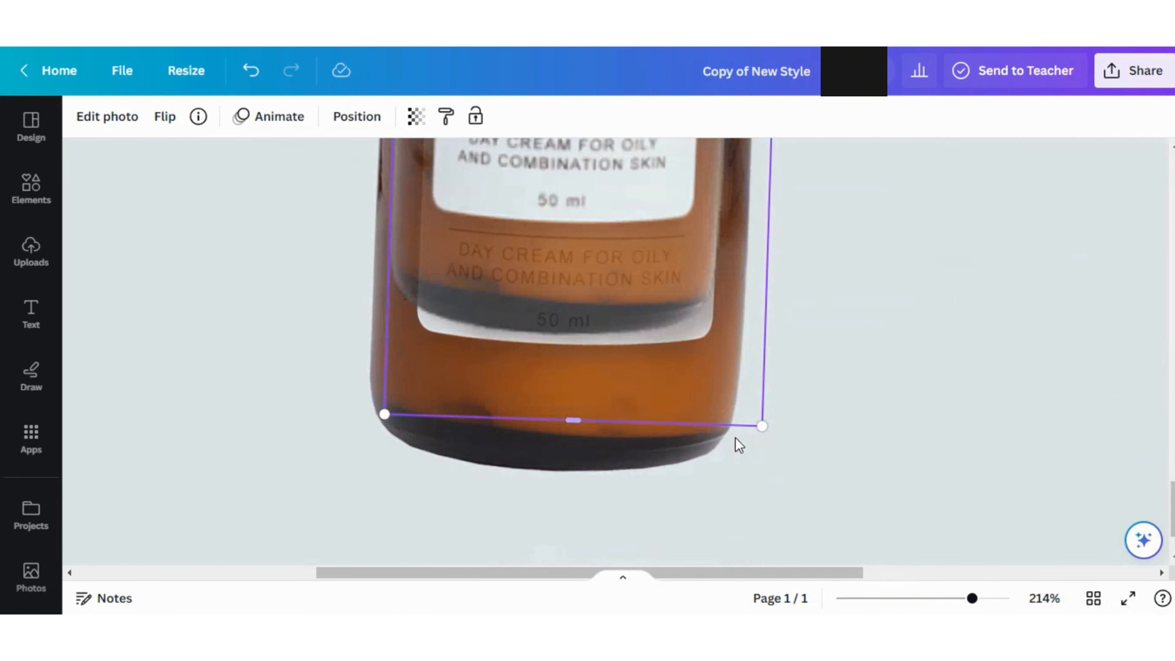
pyautogui.moveTo(735, 446); pyautogui.dragTo(830, 551)
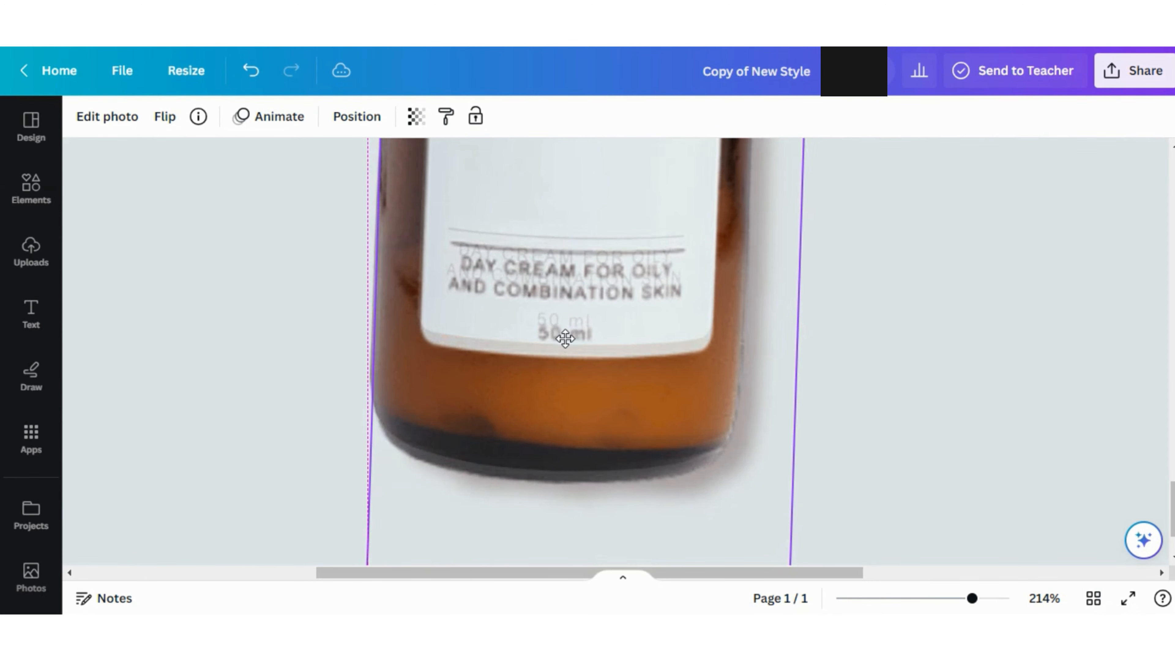
# Fine-tune the lowest shadow copy's size and position so its cap and base line up with the original.
pyautogui.scroll(15, 588, 356)
pyautogui.moveTo(828, 201); pyautogui.dragTo(834, 187)
pyautogui.scroll(-15, 776, 297)
pyautogui.moveTo(793, 467); pyautogui.dragTo(786, 462)
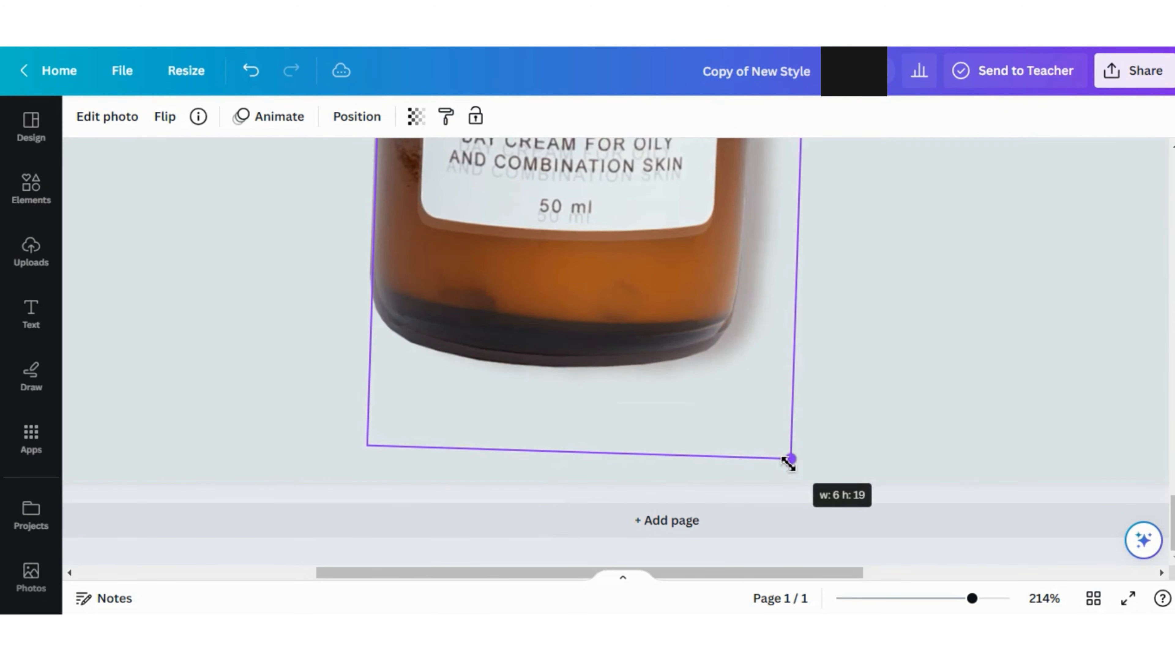
pyautogui.moveTo(621, 315)
pyautogui.mouseDown()
pyautogui.moveTo(621, 304)
pyautogui.moveTo(640, 313)
pyautogui.mouseUp()
pyautogui.scroll(15, 740, 352)
# Restore the lowest shadow copy to full opacity and place it beneath its original in the layer order.
pyautogui.click(416, 117)
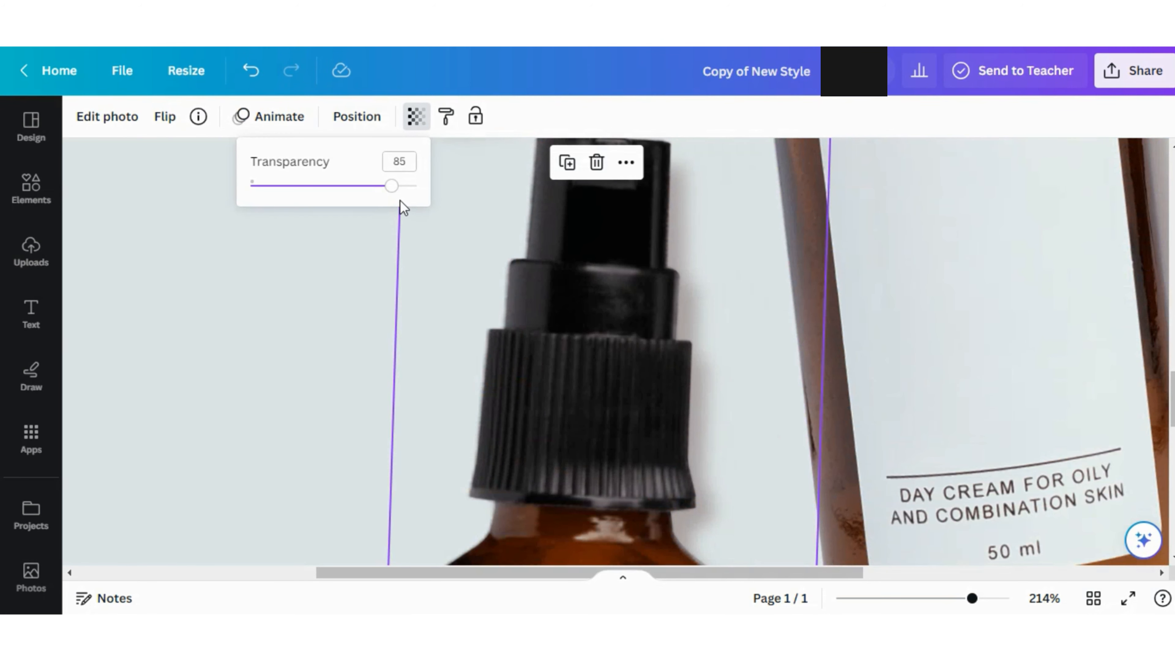
pyautogui.moveTo(400, 188); pyautogui.dragTo(416, 186)
pyautogui.click(356, 118)
pyautogui.moveTo(257, 451); pyautogui.dragTo(268, 286)
pyautogui.scroll(-6, 570, 305)
pyautogui.click(988, 406)
pyautogui.click(418, 382)
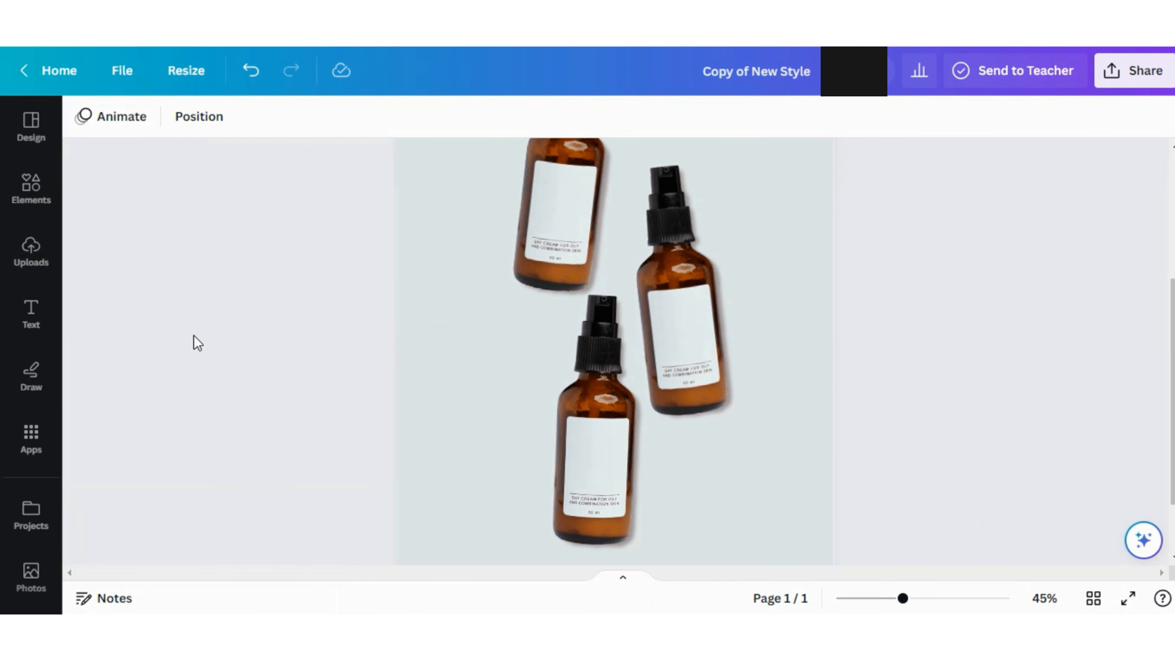
# Add a text box reading "goodness" beside the lowest bottle.
pyautogui.click(31, 315)
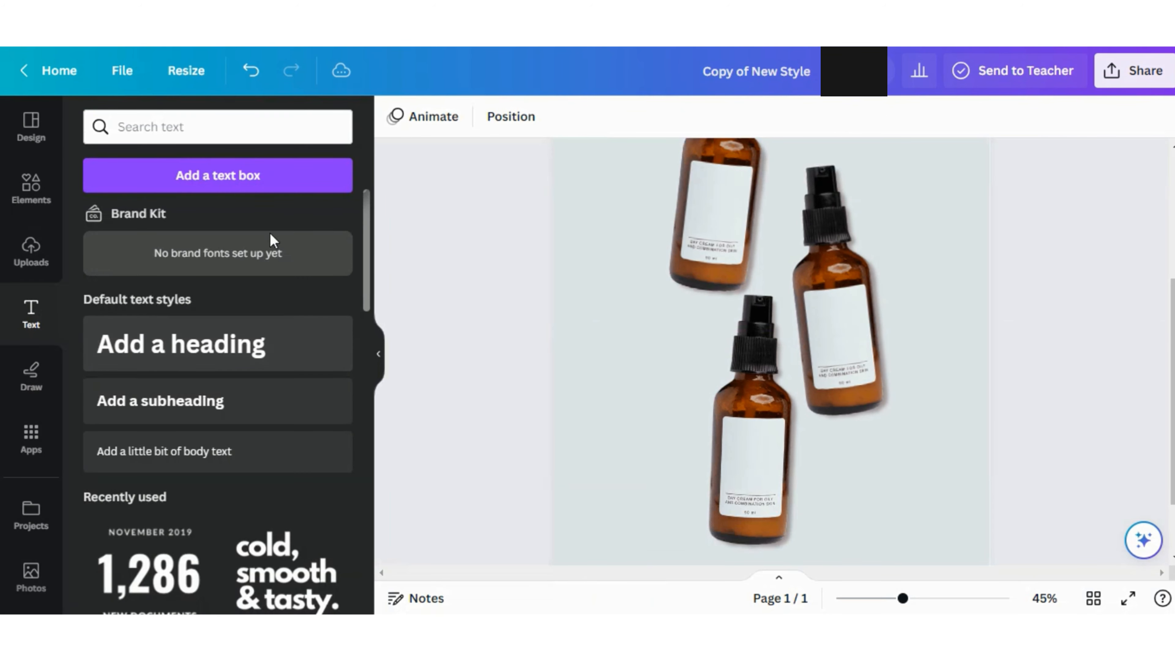
pyautogui.click(217, 175)
pyautogui.moveTo(741, 352); pyautogui.dragTo(545, 348)
pyautogui.doubleClick(614, 366)
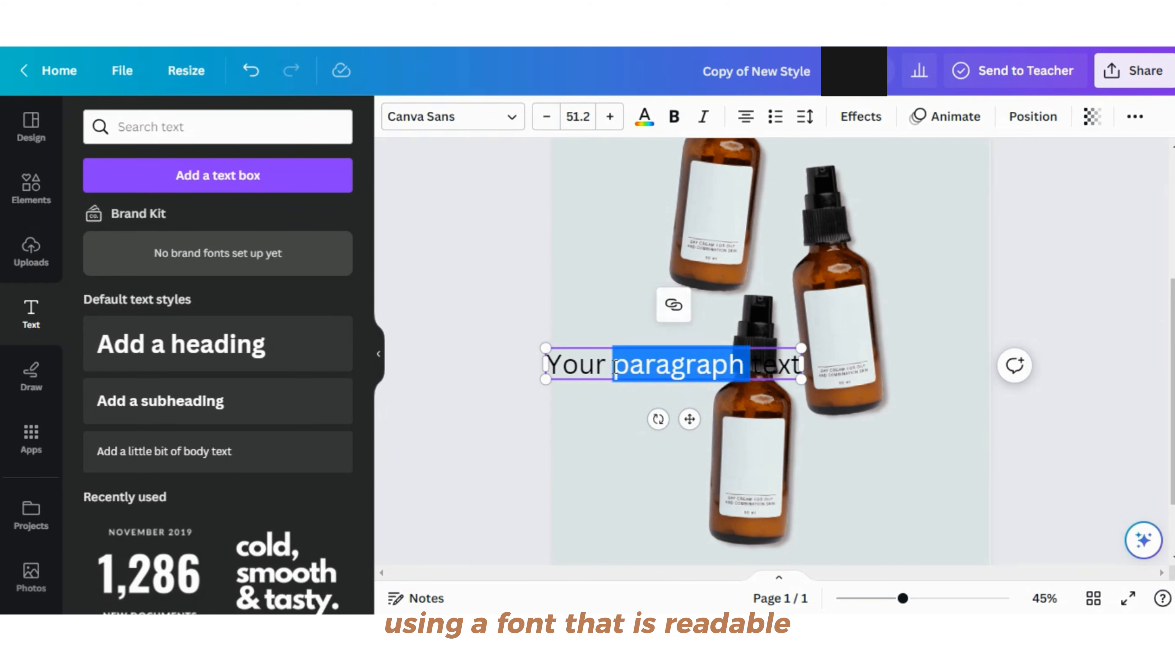
pyautogui.write('goodness')
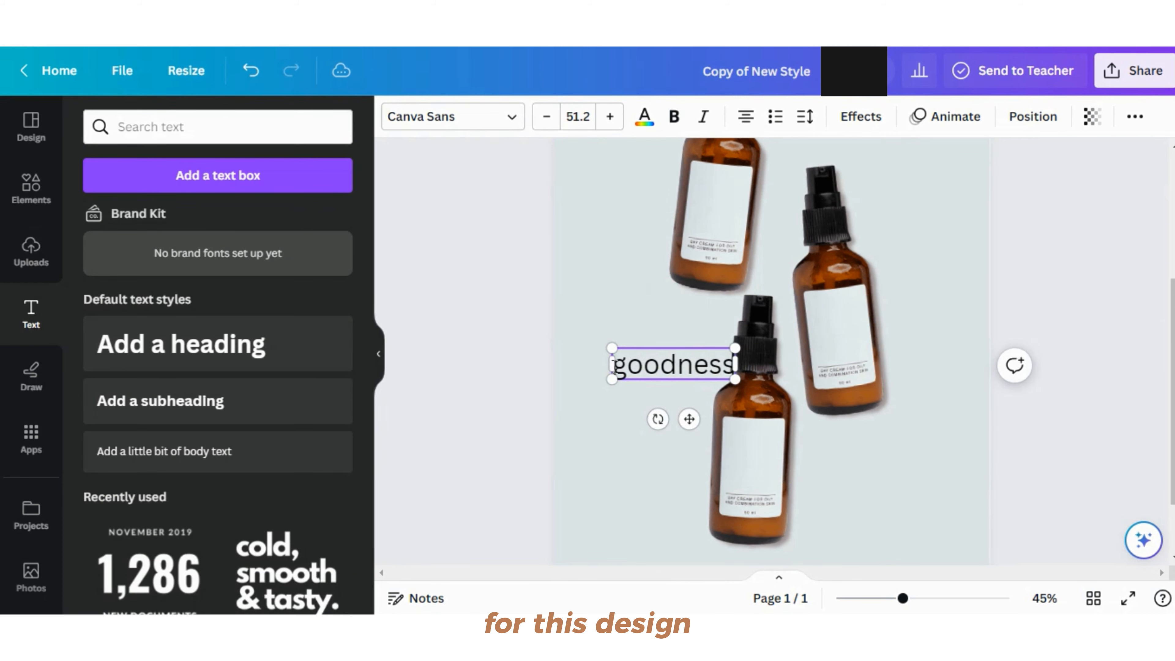
# Set the "goodness" text in the Bugaki font and enlarge it to size 167.
pyautogui.doubleClick(611, 366)
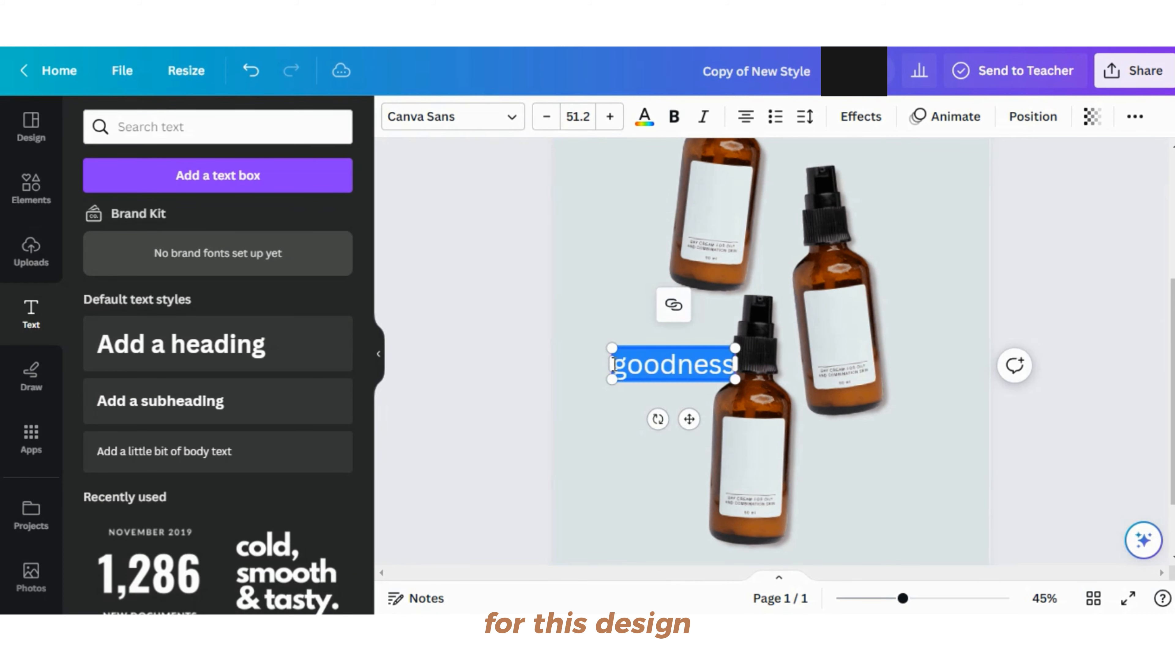
pyautogui.click(435, 123)
pyautogui.click(183, 179)
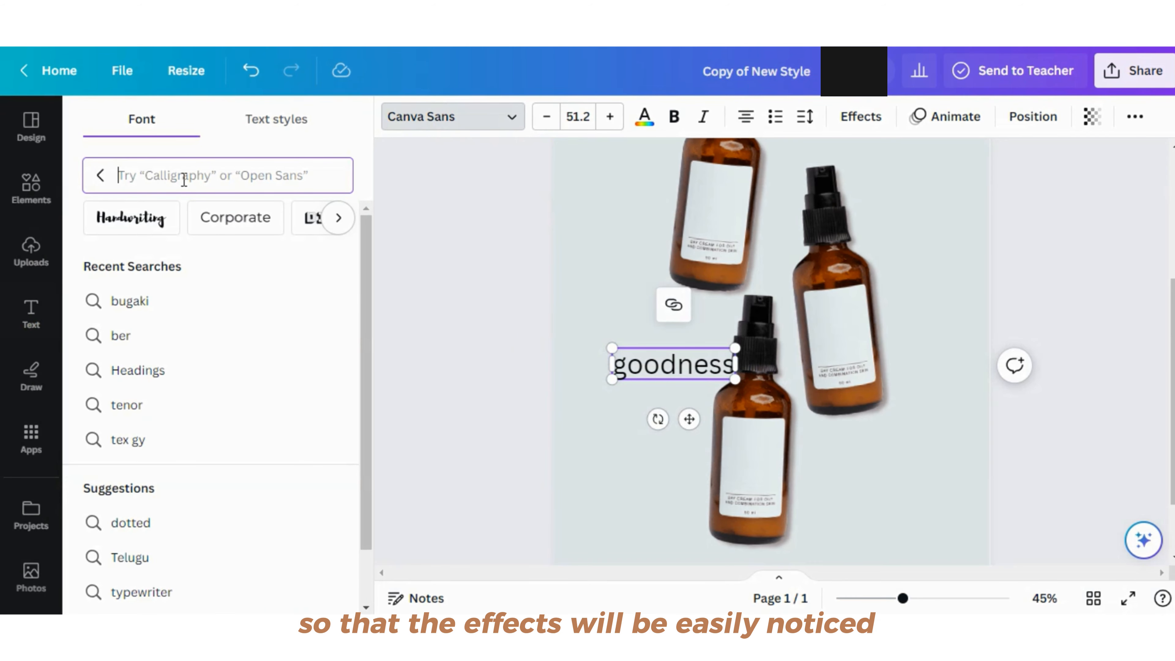
pyautogui.write('bugaki')
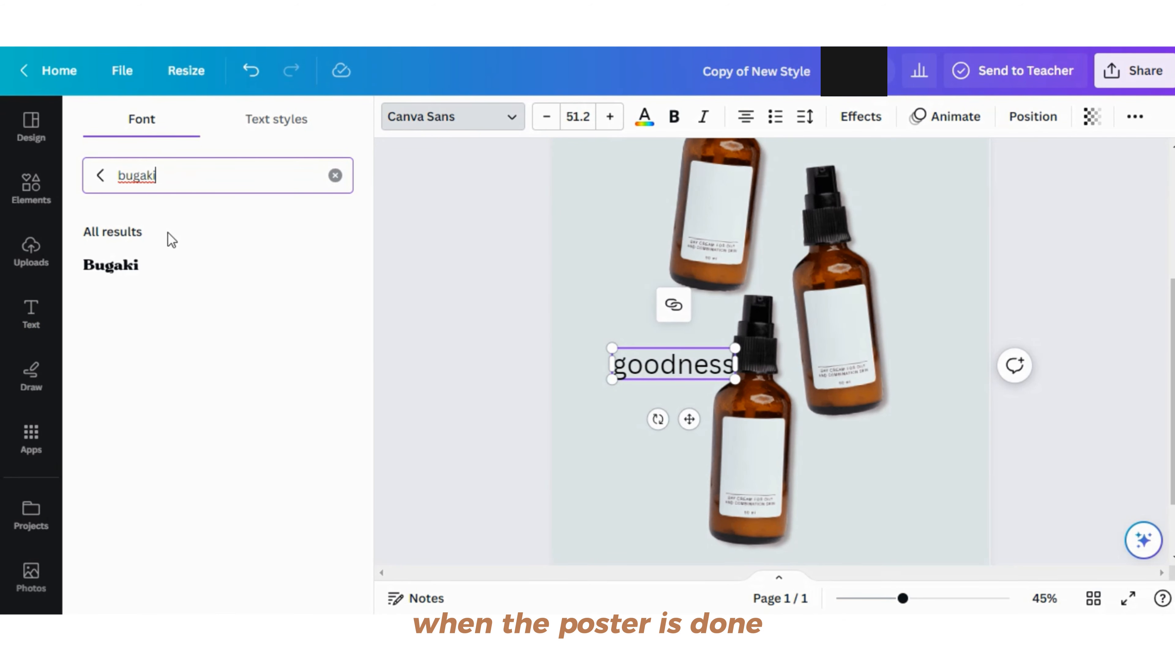
pyautogui.click(169, 265)
pyautogui.moveTo(740, 388); pyautogui.dragTo(979, 486)
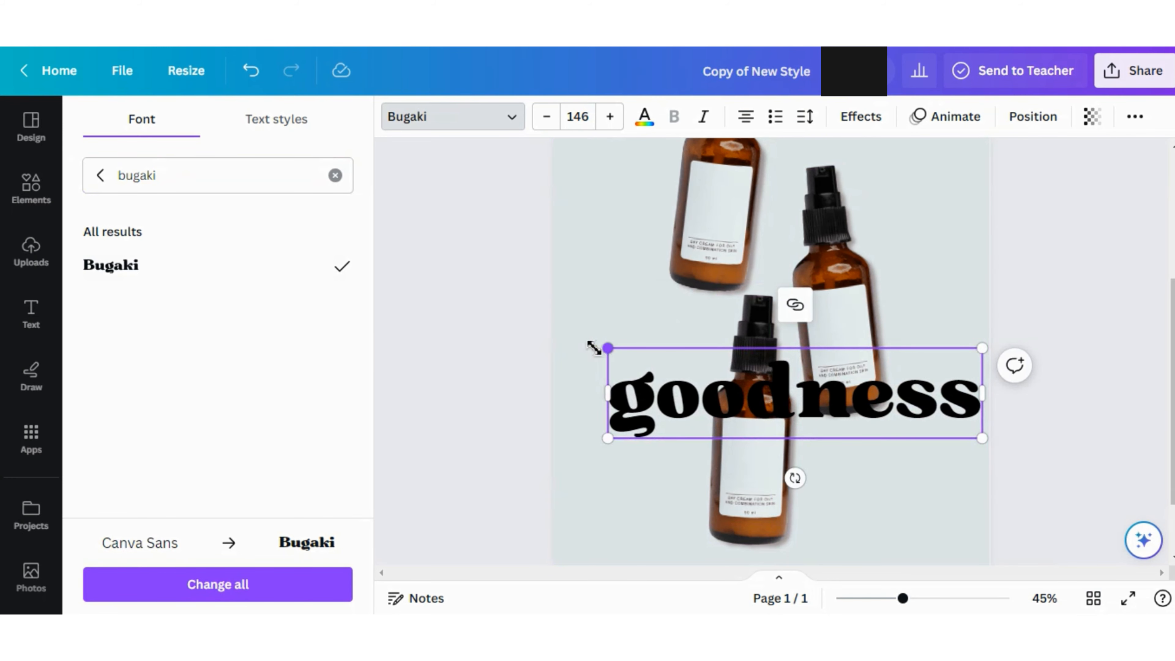
pyautogui.moveTo(594, 348); pyautogui.dragTo(552, 334)
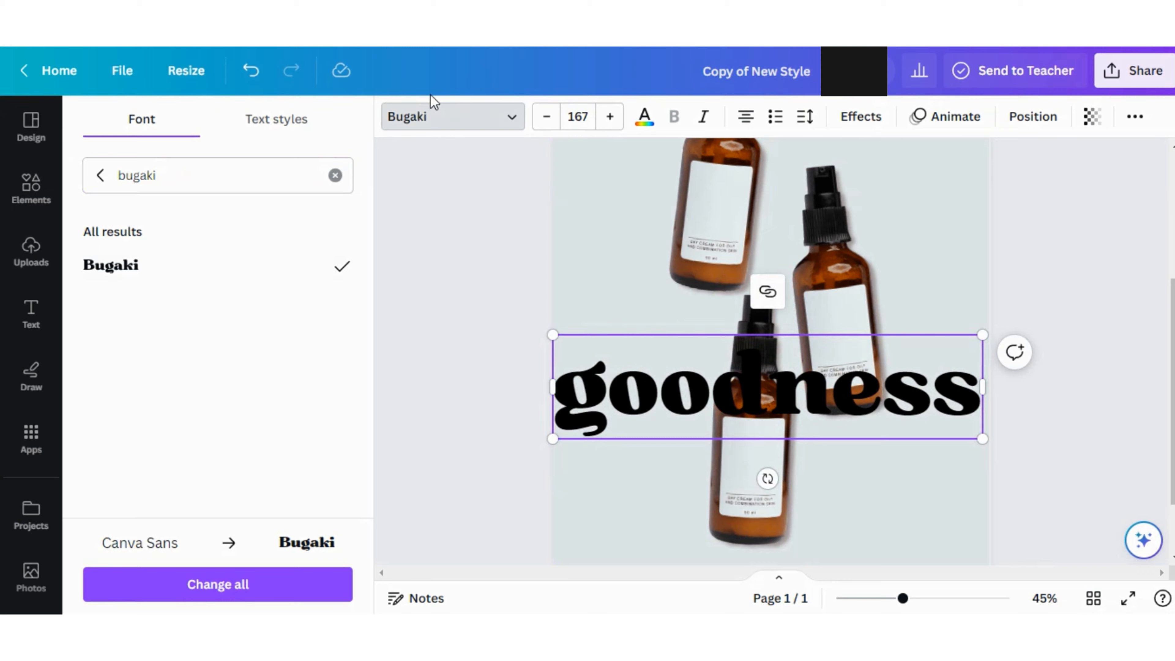
# Colour the "goodness" text muted green, #7DA878.
pyautogui.click(640, 122)
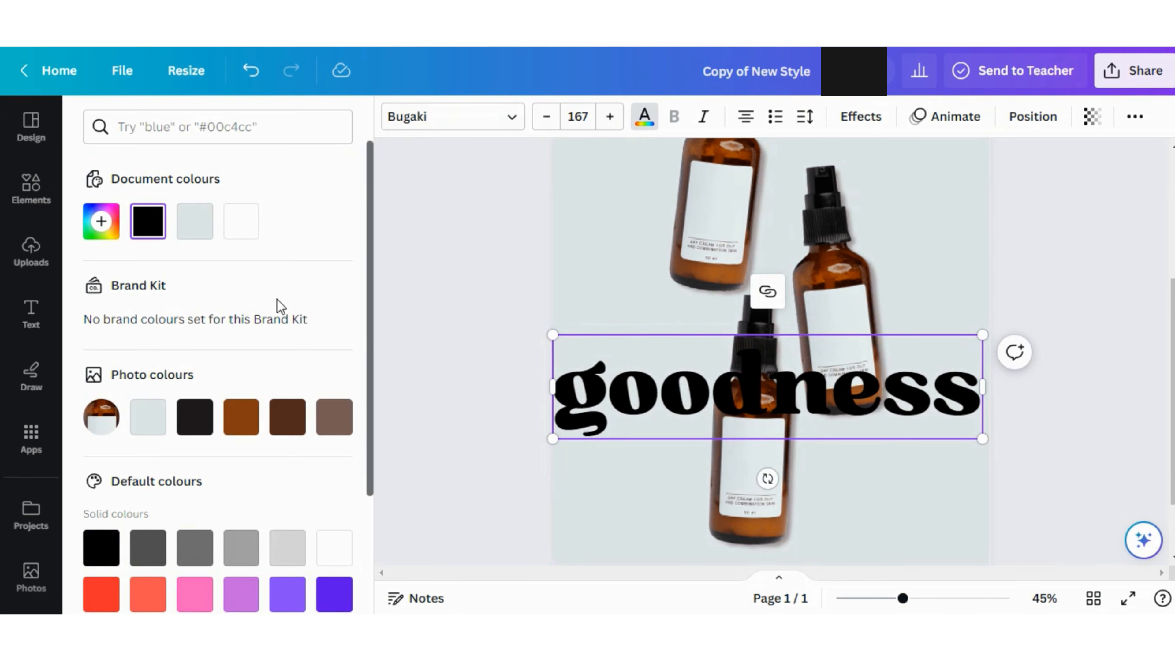
pyautogui.click(100, 224)
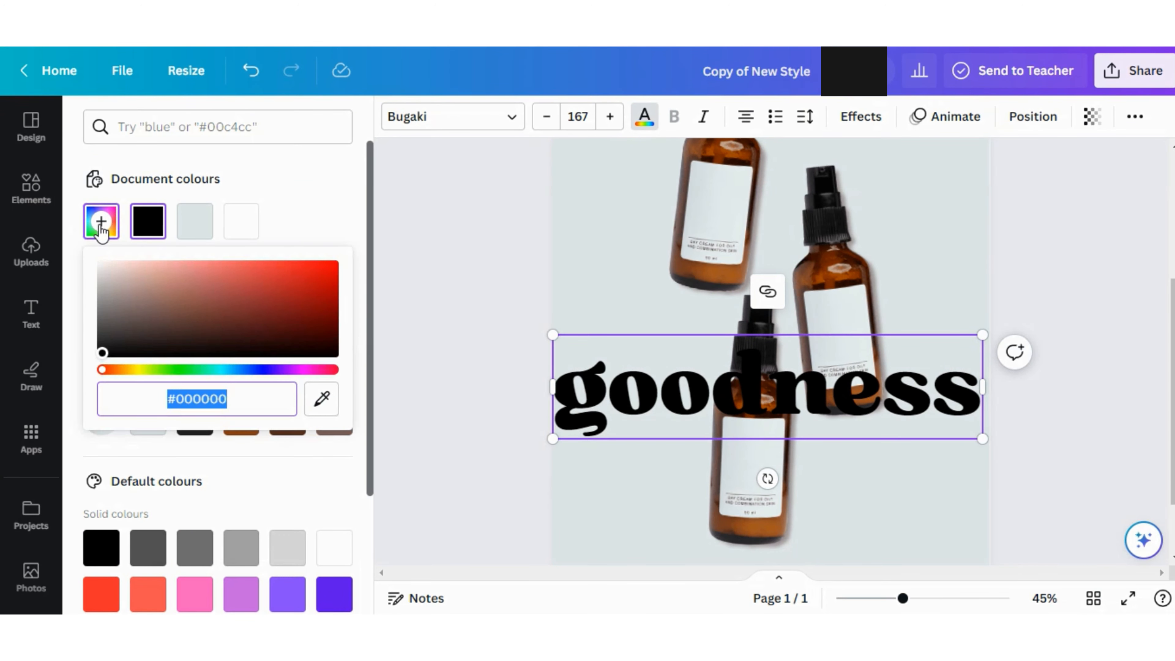
pyautogui.click(188, 226)
pyautogui.click(88, 234)
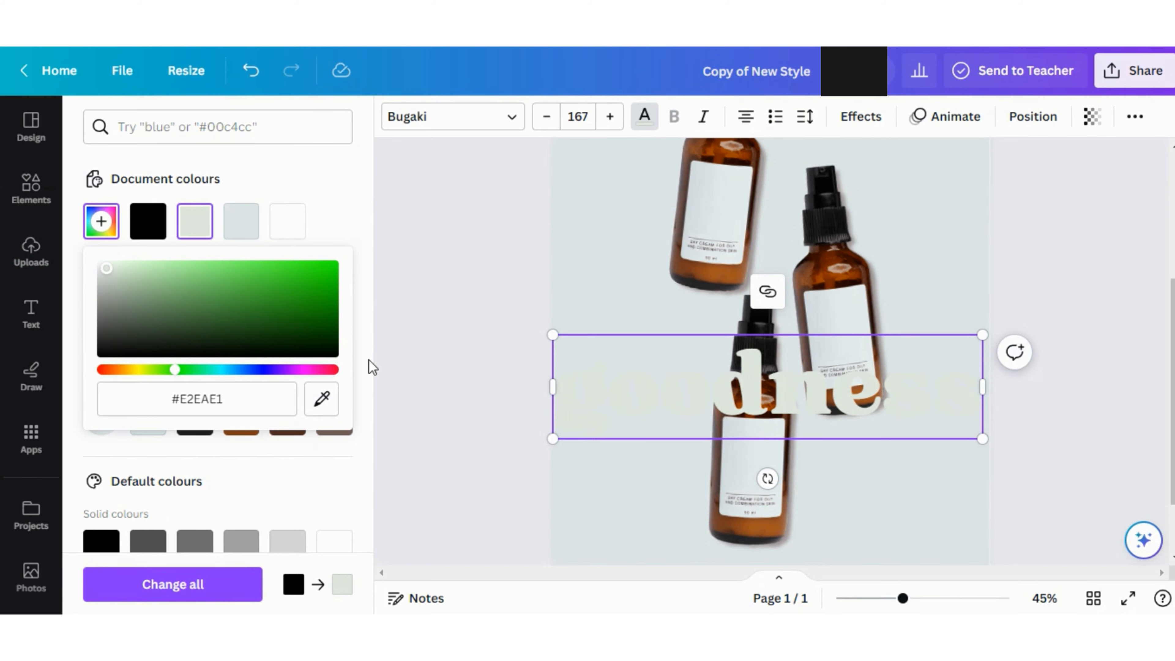
pyautogui.moveTo(195, 278)
pyautogui.mouseDown()
pyautogui.moveTo(192, 296)
pyautogui.moveTo(182, 279)
pyautogui.mouseUp()
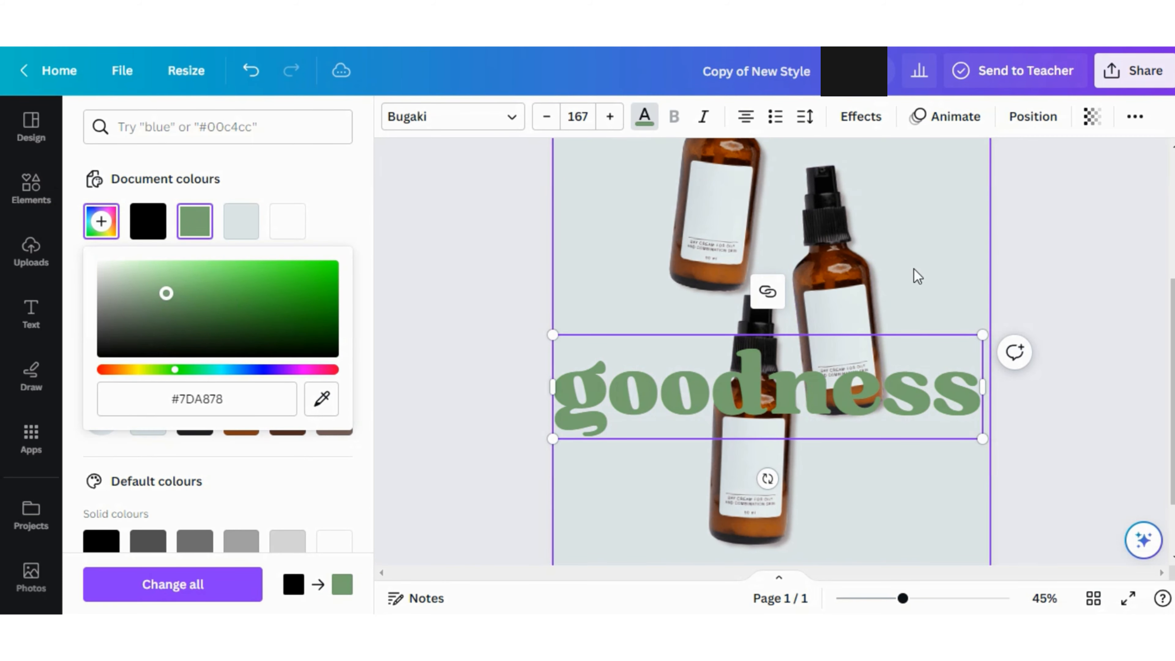
pyautogui.click(928, 291)
# Enlarge "goodness" to size 170 to span the page width and move it up over the highest bottle's sprayer.
pyautogui.scroll(3, 936, 310)
pyautogui.scroll(-2, 923, 518)
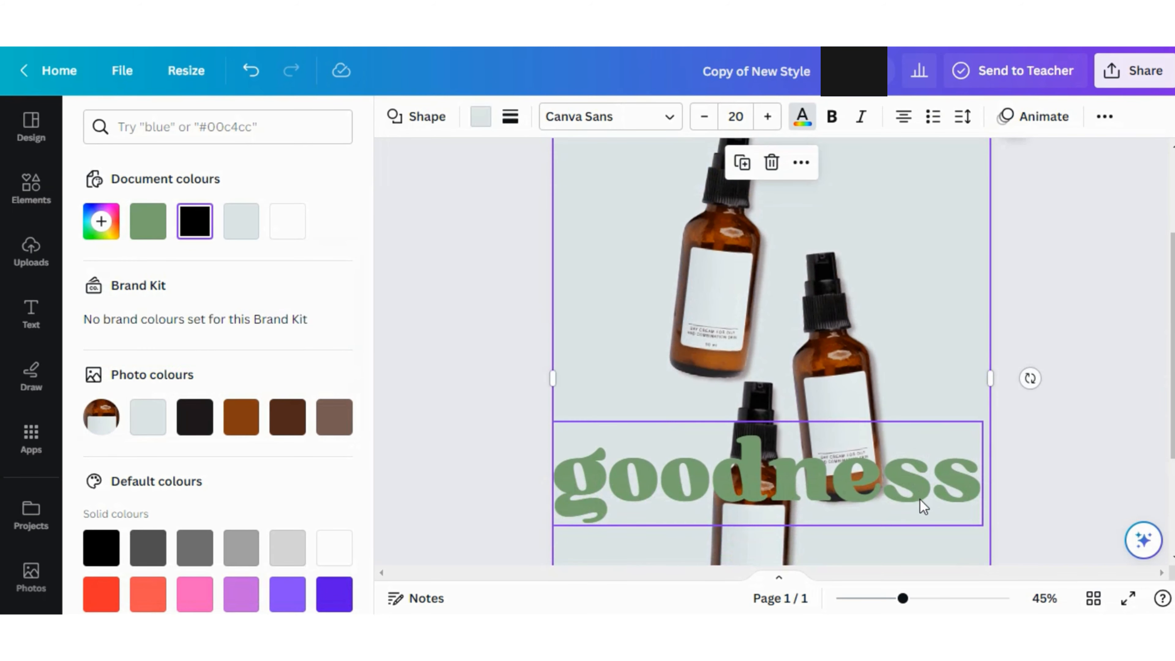
pyautogui.click(982, 444)
pyautogui.moveTo(983, 421); pyautogui.dragTo(992, 418)
pyautogui.click(984, 298)
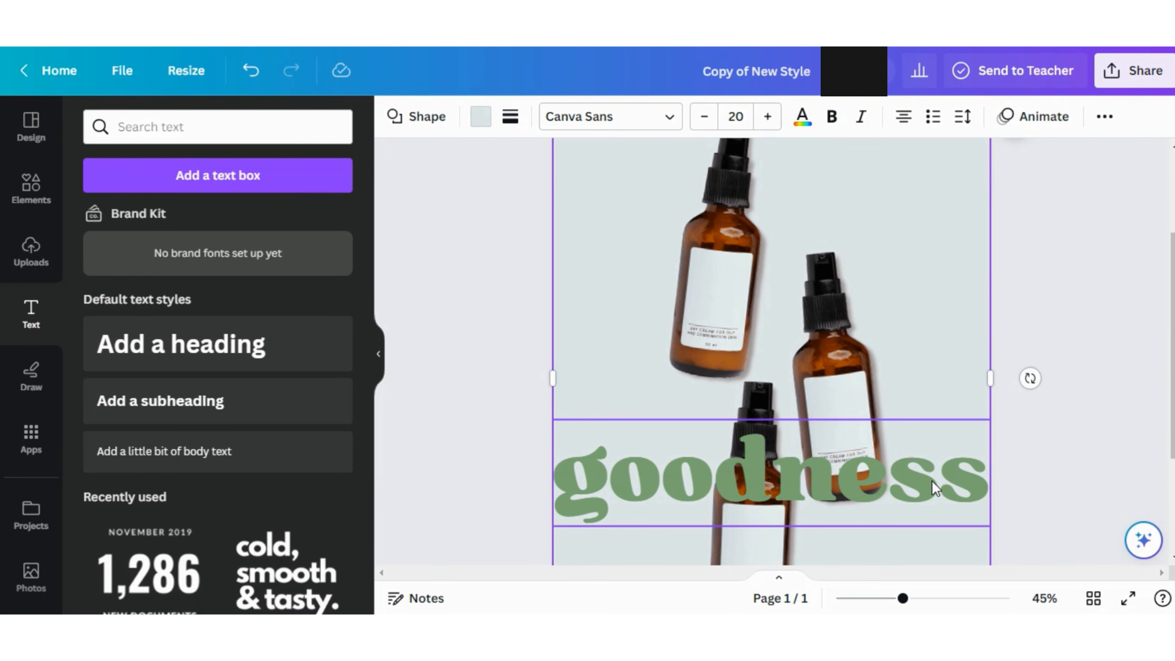
pyautogui.moveTo(934, 487); pyautogui.dragTo(929, 249)
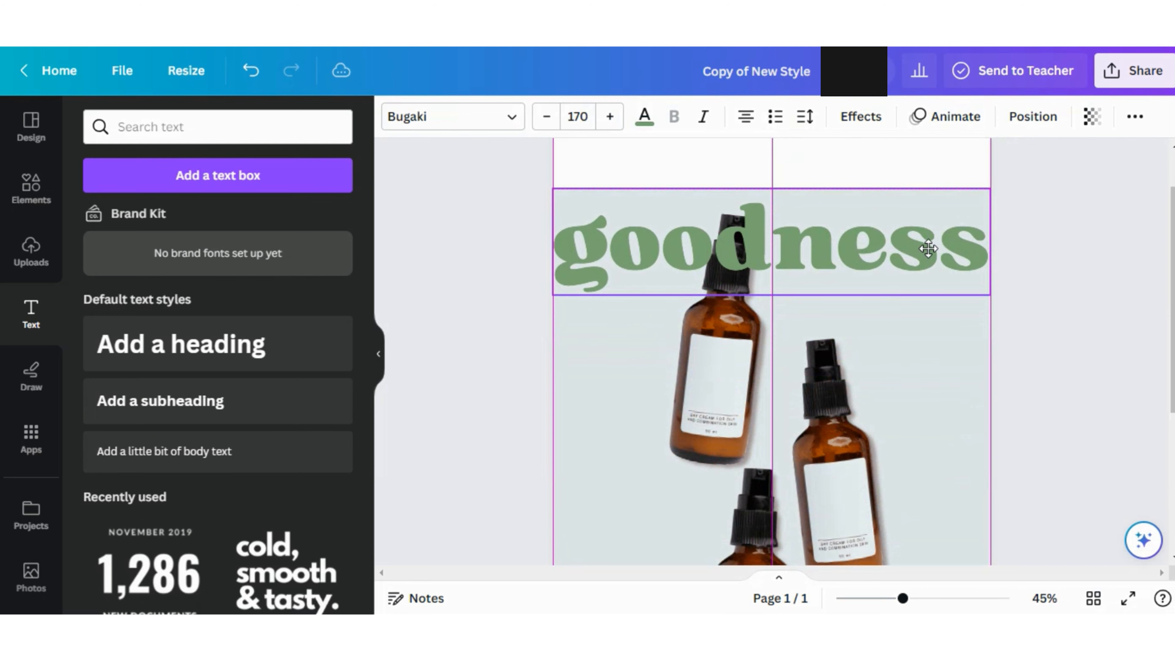
pyautogui.click(1147, 291)
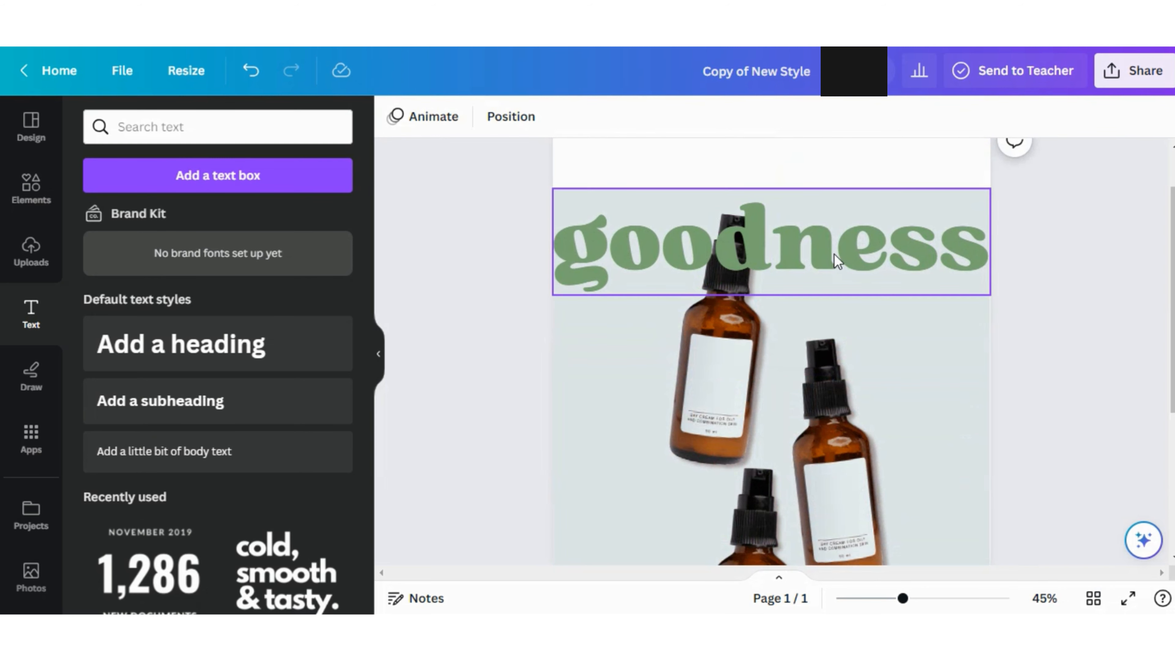
# Reorder the layers so "goodness" lies behind the three original bottles but above their three shadow copies.
pyautogui.click(615, 271)
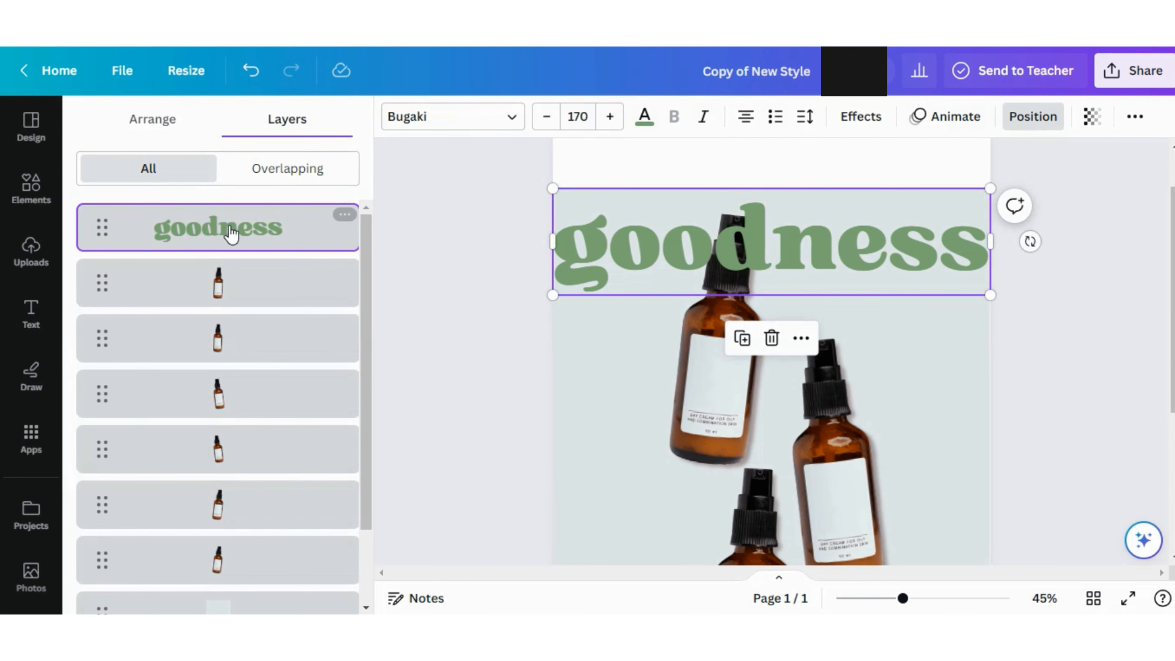
pyautogui.moveTo(231, 234); pyautogui.dragTo(250, 517)
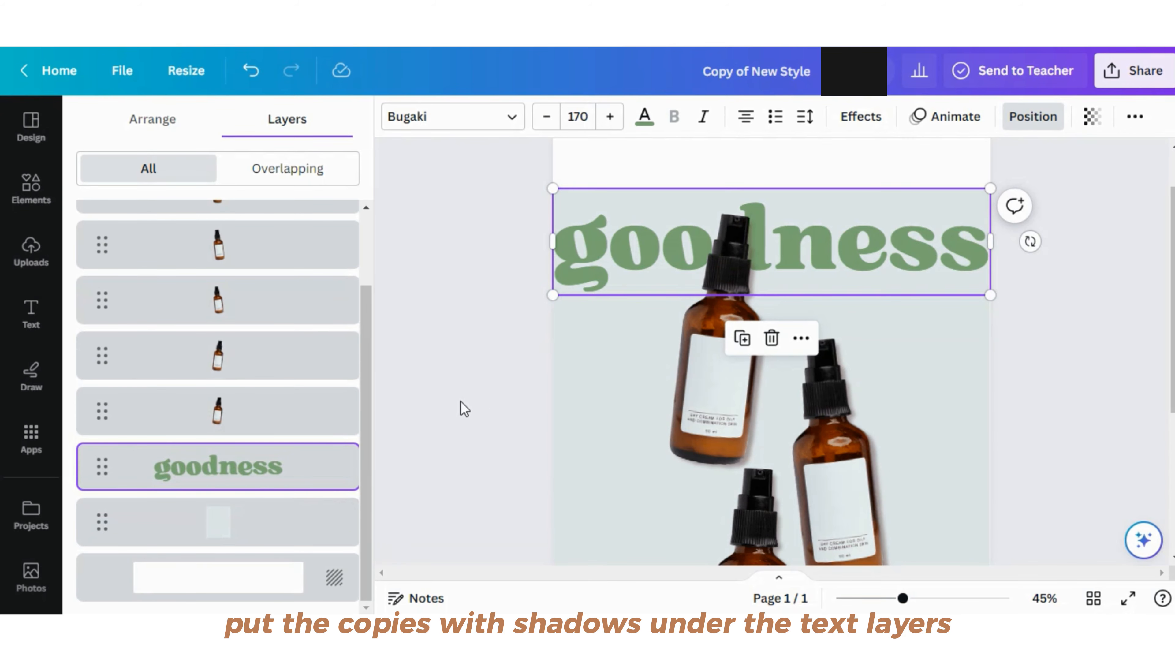
pyautogui.click(166, 413)
pyautogui.moveTo(203, 410); pyautogui.dragTo(220, 498)
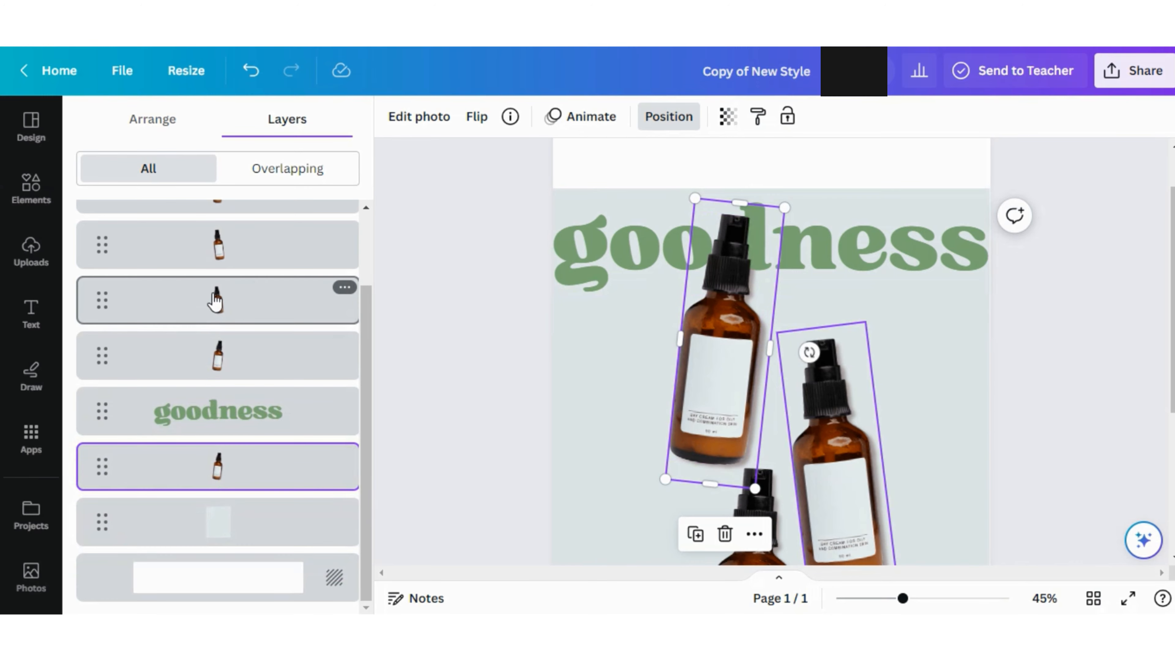
pyautogui.moveTo(217, 300); pyautogui.dragTo(217, 417)
pyautogui.scroll(2, 262, 278)
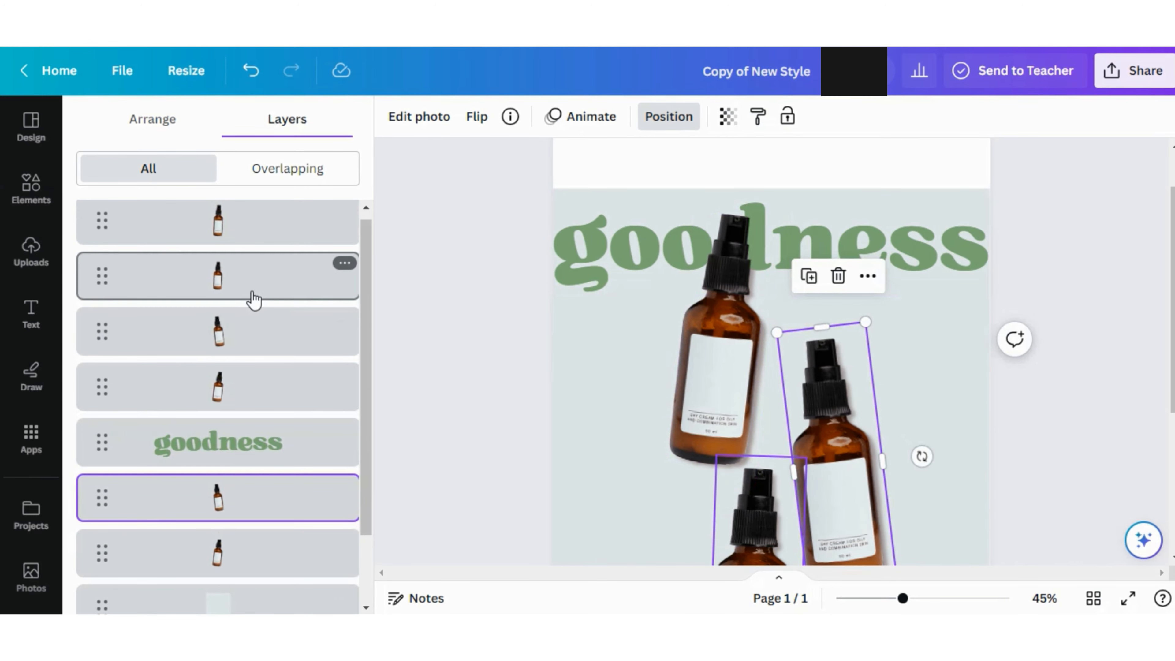
pyautogui.moveTo(251, 297); pyautogui.dragTo(204, 446)
# Duplicate the "goodness" text, place the copy just below it, and change its wording to "in a bottles".
pyautogui.click(268, 384)
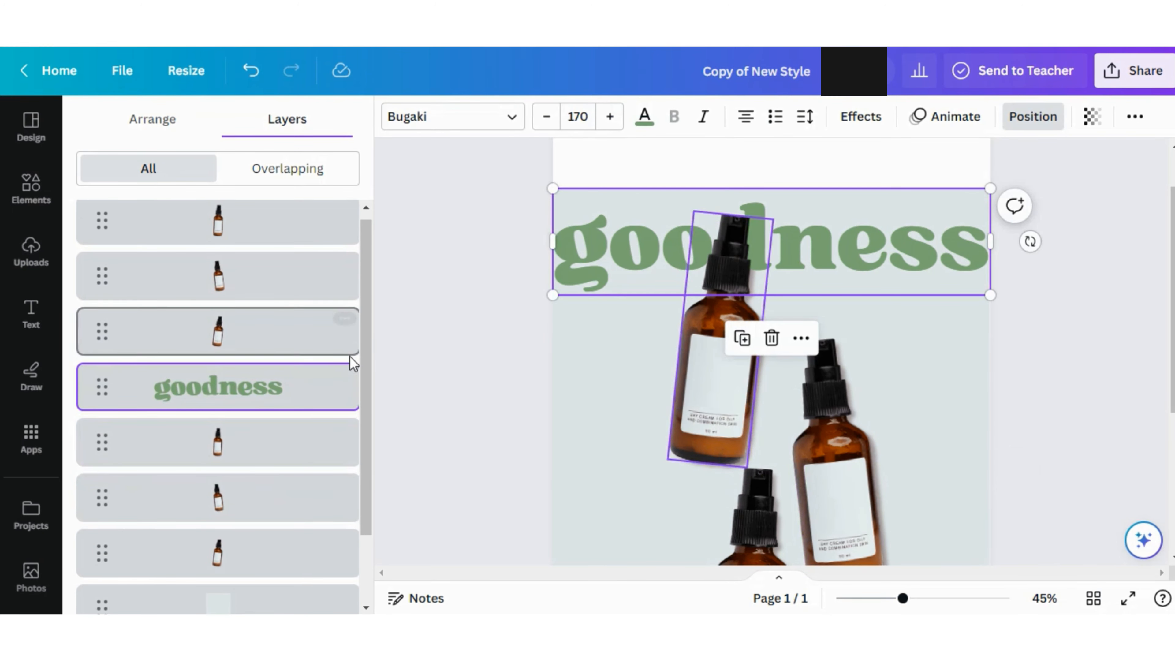
pyautogui.hotkey('ctrl', 'd')
pyautogui.moveTo(730, 260); pyautogui.dragTo(731, 326)
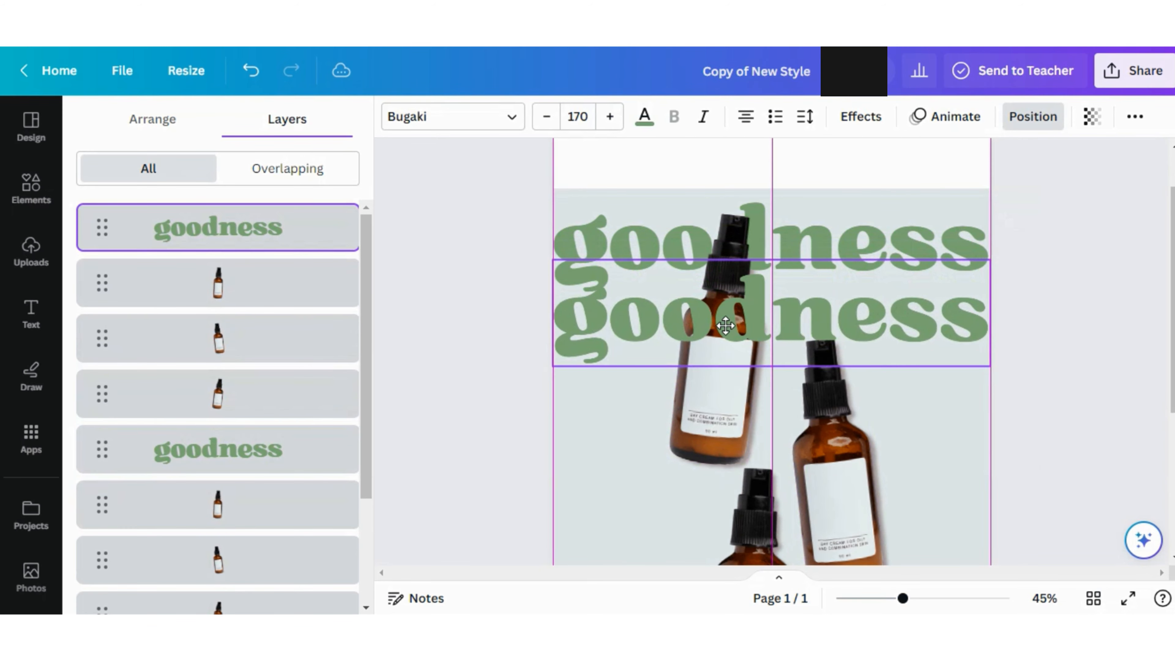
pyautogui.doubleClick(731, 326)
pyautogui.write('in a bottles')
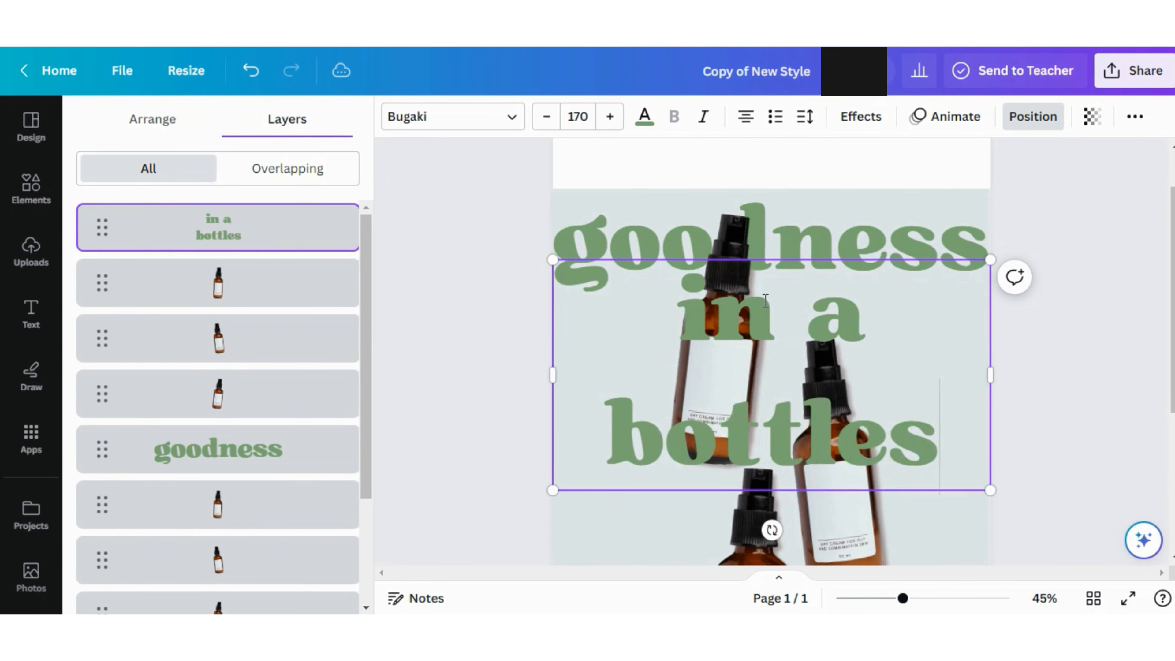
# Correct the second text line's wording to "in a bottle" and enlarge it to size 146 to span the page width.
pyautogui.press('BackSpace')
pyautogui.hotkey('ctrl', 'a')
pyautogui.moveTo(546, 123); pyautogui.dragTo(546, 124)
pyautogui.click(546, 124)
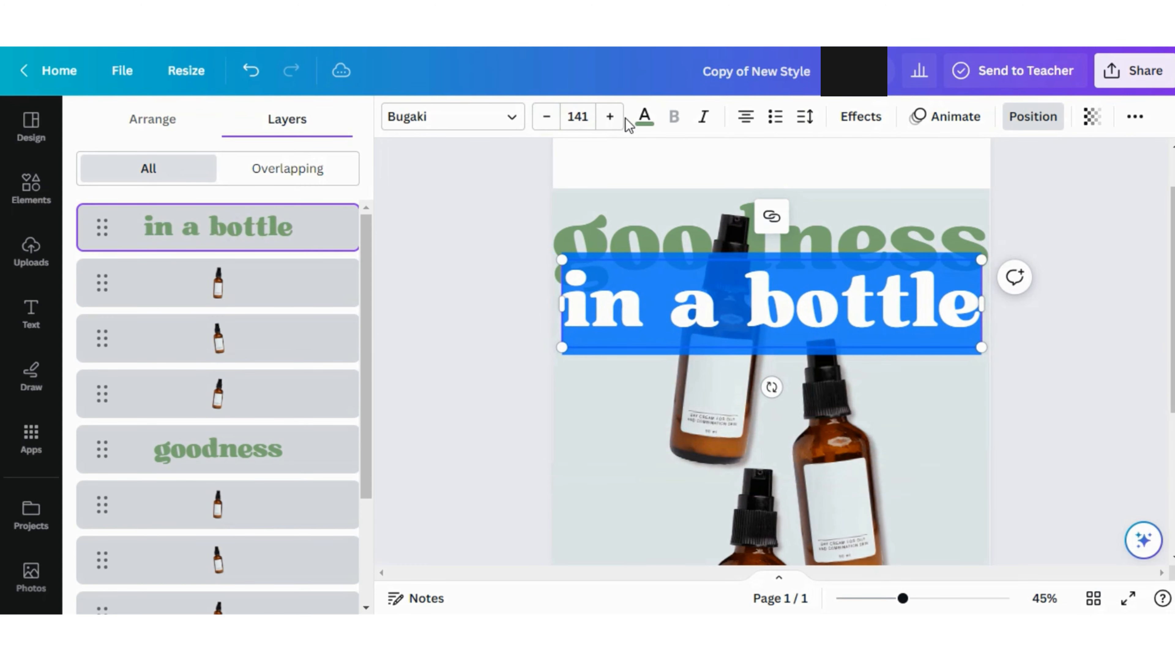
pyautogui.click(610, 118)
pyautogui.click(610, 118)
pyautogui.click(1067, 366)
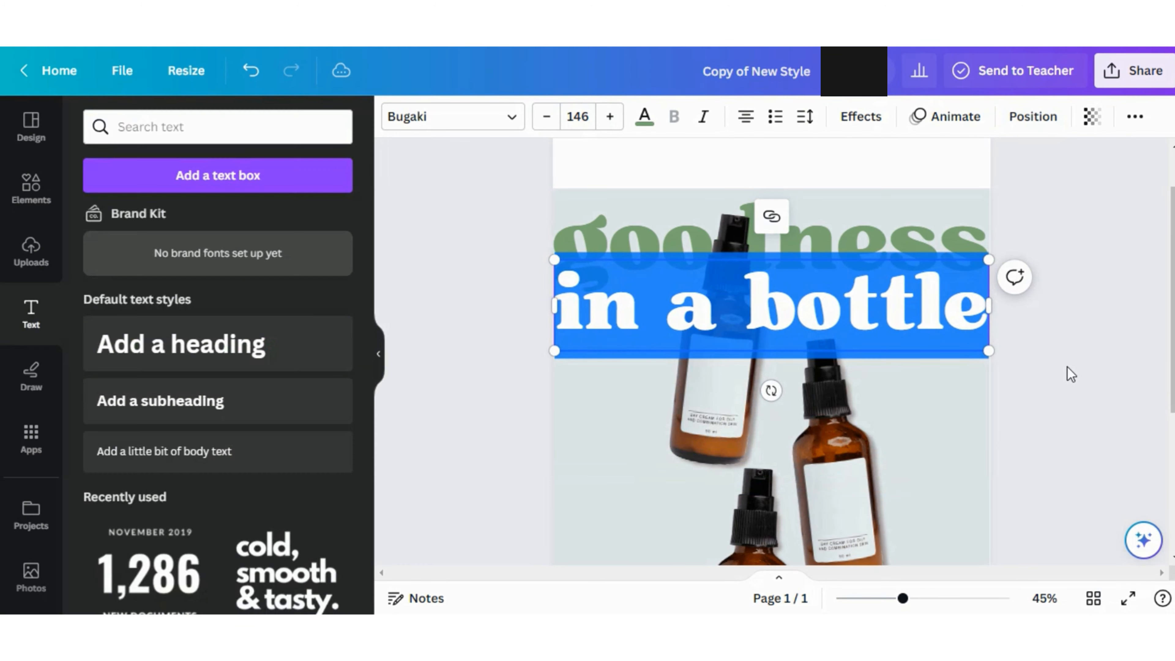
# Move the "in a bottle" line slightly down so it sits clear beneath "goodness".
pyautogui.click(948, 299)
pyautogui.moveTo(943, 292); pyautogui.dragTo(944, 307)
pyautogui.click(1105, 327)
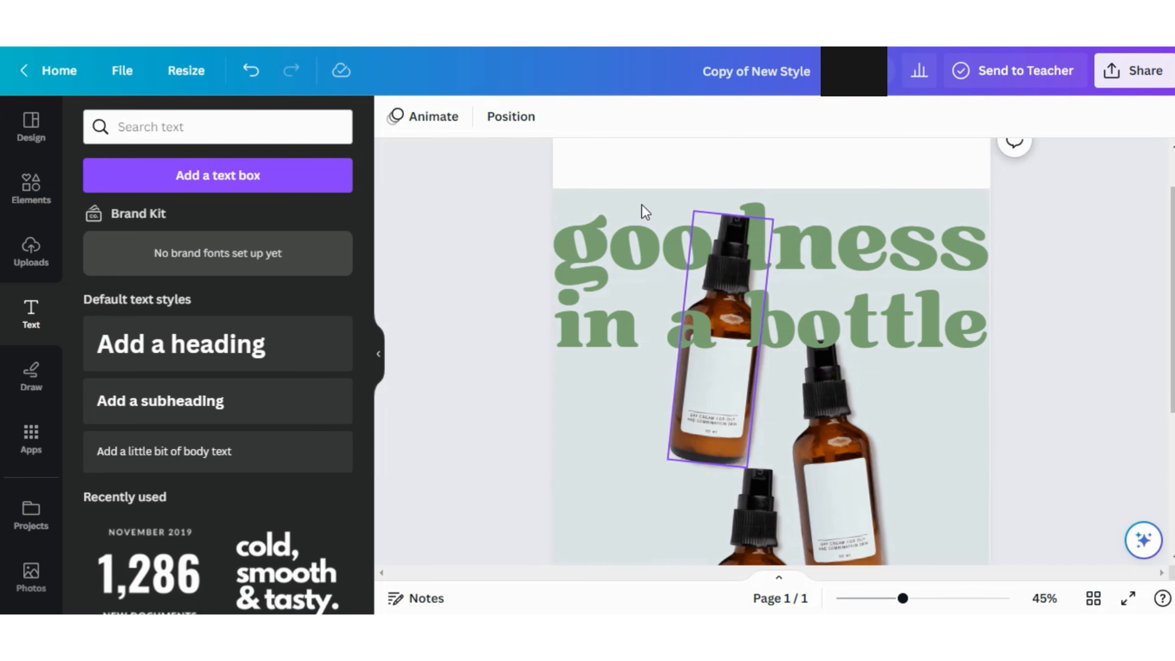
# Reorder the layers so "in a bottle" lies directly below "goodness", behind the three original bottles and above their shadow copies.
pyautogui.click(579, 317)
pyautogui.click(1059, 121)
pyautogui.moveTo(218, 227); pyautogui.dragTo(217, 449)
# Duplicate "goodness" and "in a bottle", layer the copies between the bottles and their shadows, and place them beneath the first pair.
pyautogui.keyDown('shift'); pyautogui.click(257, 406); pyautogui.keyUp('shift')
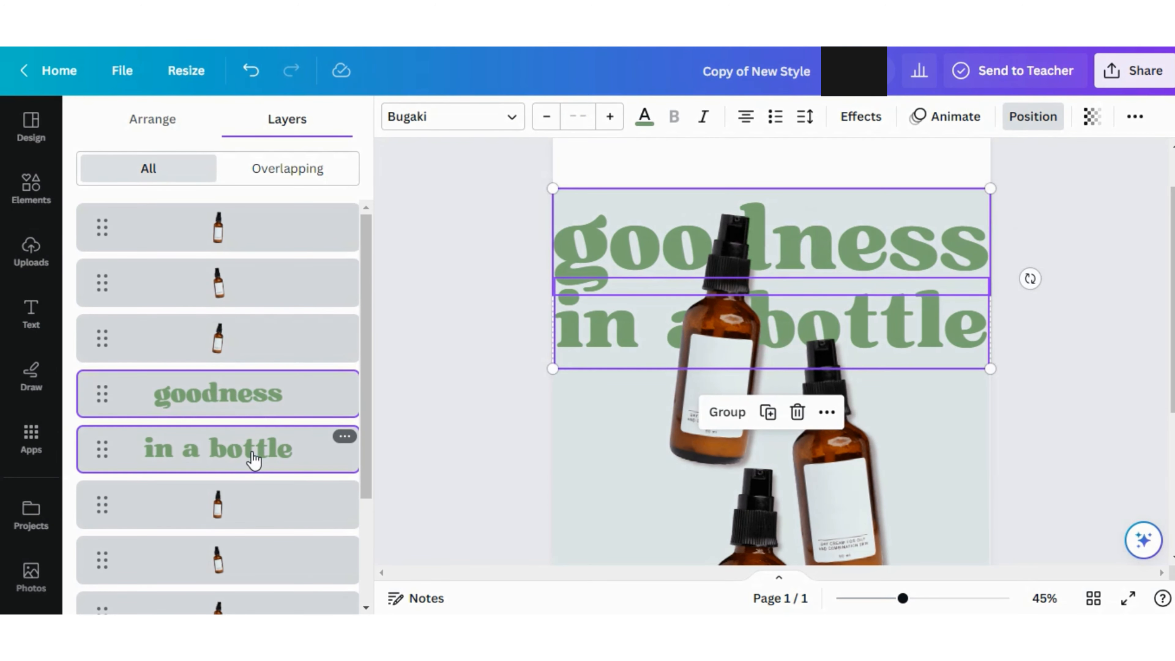
pyautogui.hotkey('ctrl', 'd')
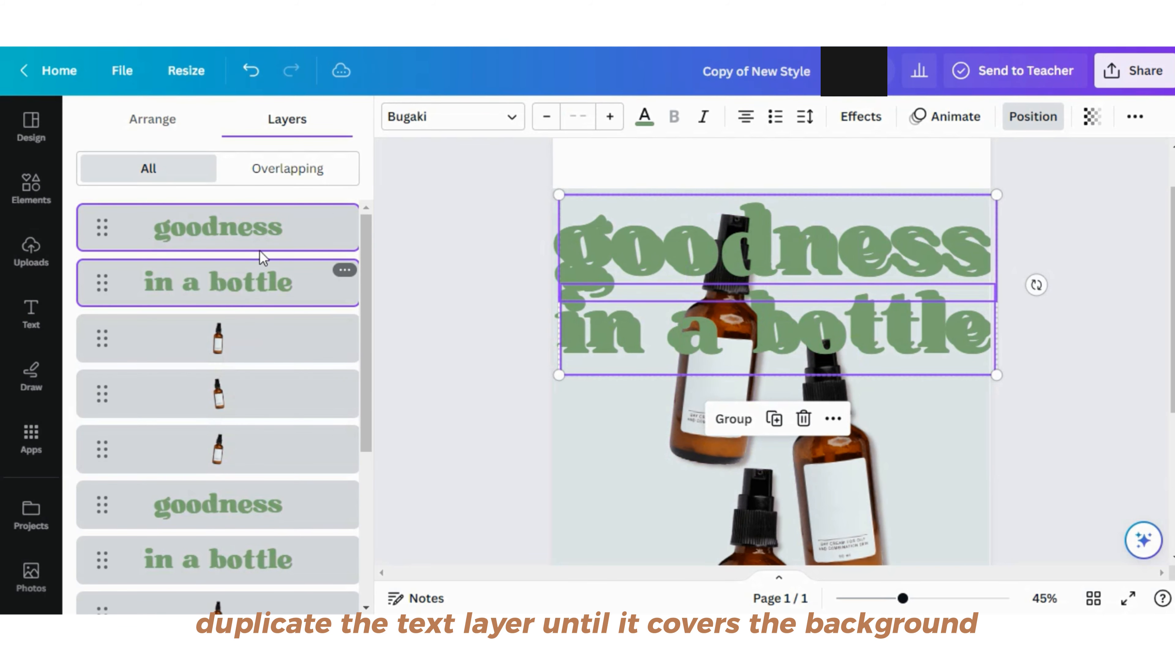
pyautogui.moveTo(275, 301); pyautogui.dragTo(282, 369)
pyautogui.moveTo(666, 238); pyautogui.dragTo(650, 362)
pyautogui.scroll(-2, 1122, 394)
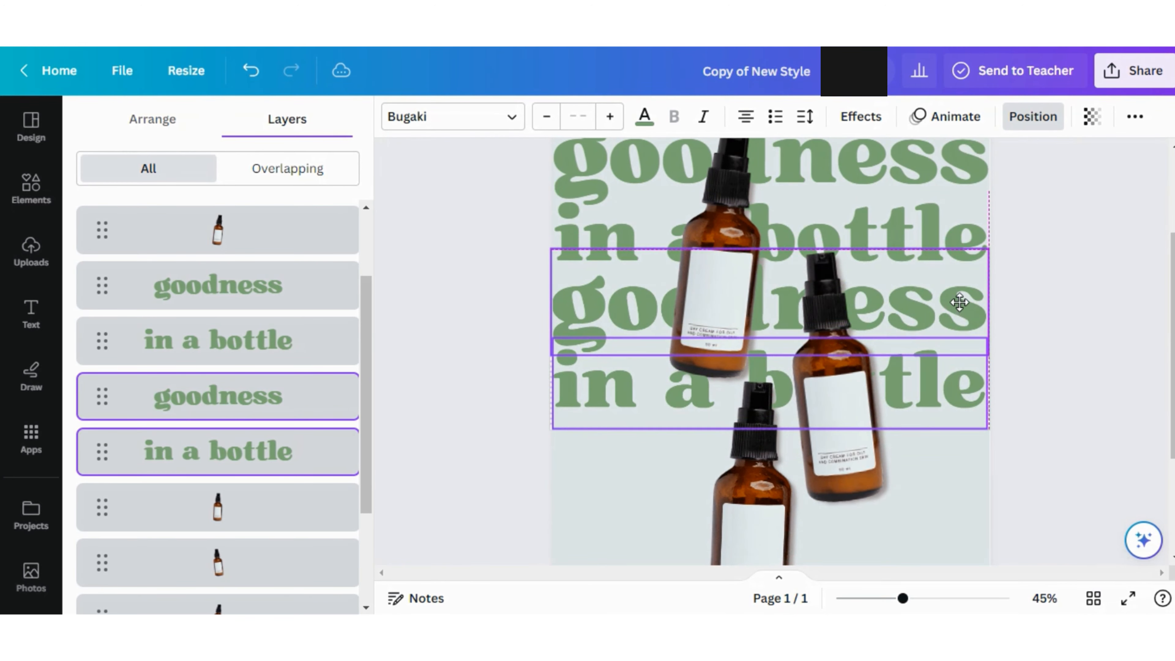
pyautogui.moveTo(955, 306); pyautogui.dragTo(953, 310)
pyautogui.scroll(3, 1068, 432)
pyautogui.scroll(-2, 1064, 454)
pyautogui.click(1063, 467)
# Duplicate all four text lines together and layer the copies below the existing text, above the shadow bottles.
pyautogui.scroll(-2, 1048, 371)
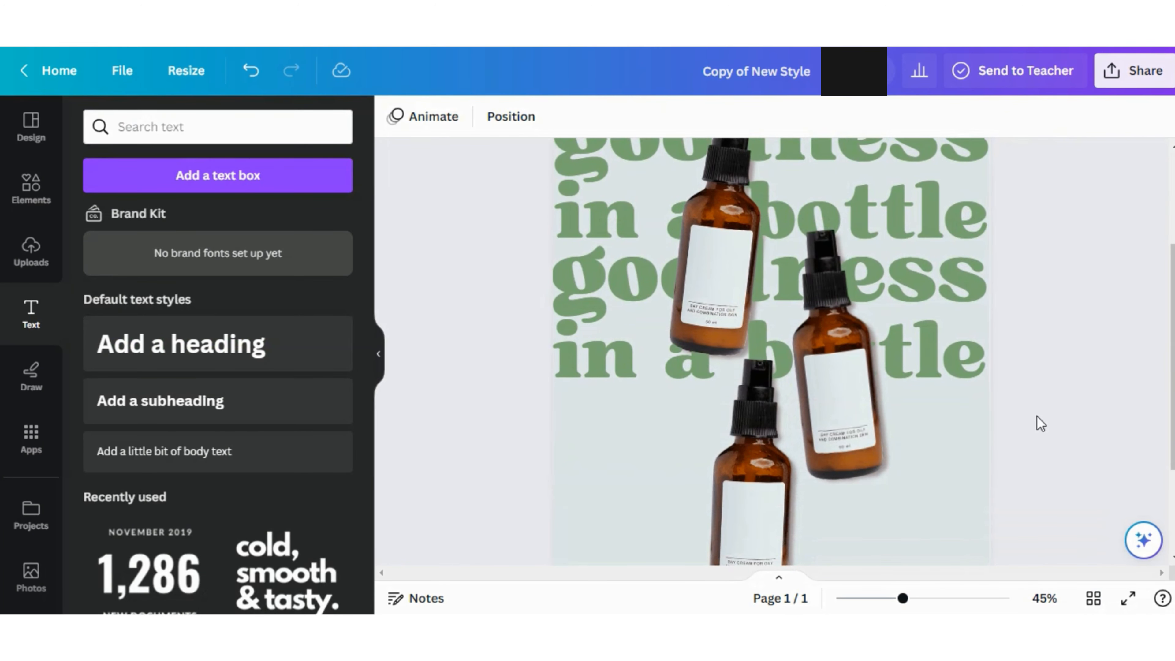
pyautogui.scroll(2, 1040, 422)
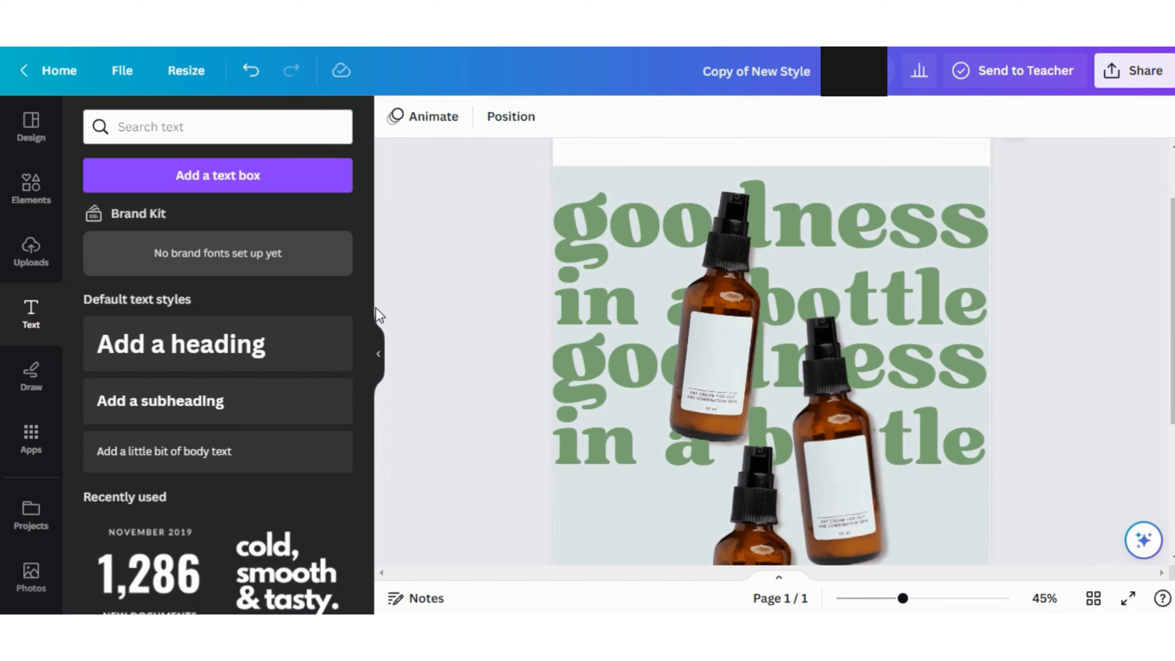
pyautogui.scroll(-2, 945, 400)
pyautogui.scroll(2, 899, 381)
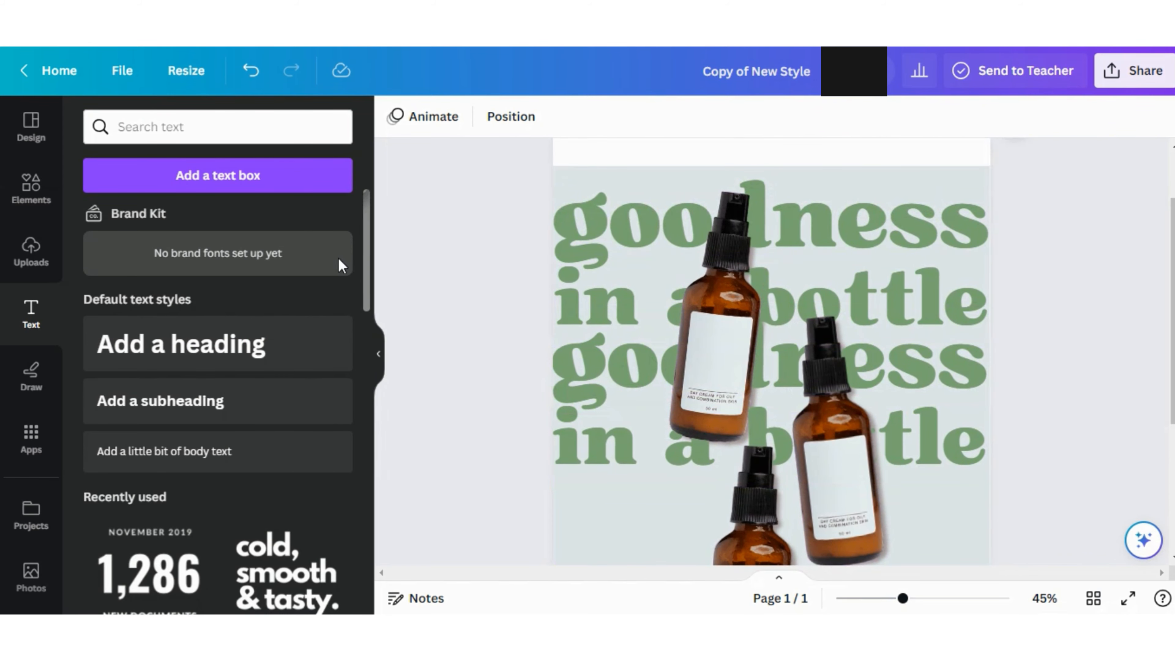
pyautogui.scroll(-2, 249, 420)
pyautogui.click(259, 307)
pyautogui.keyDown('shift'); pyautogui.click(263, 472); pyautogui.keyUp('shift')
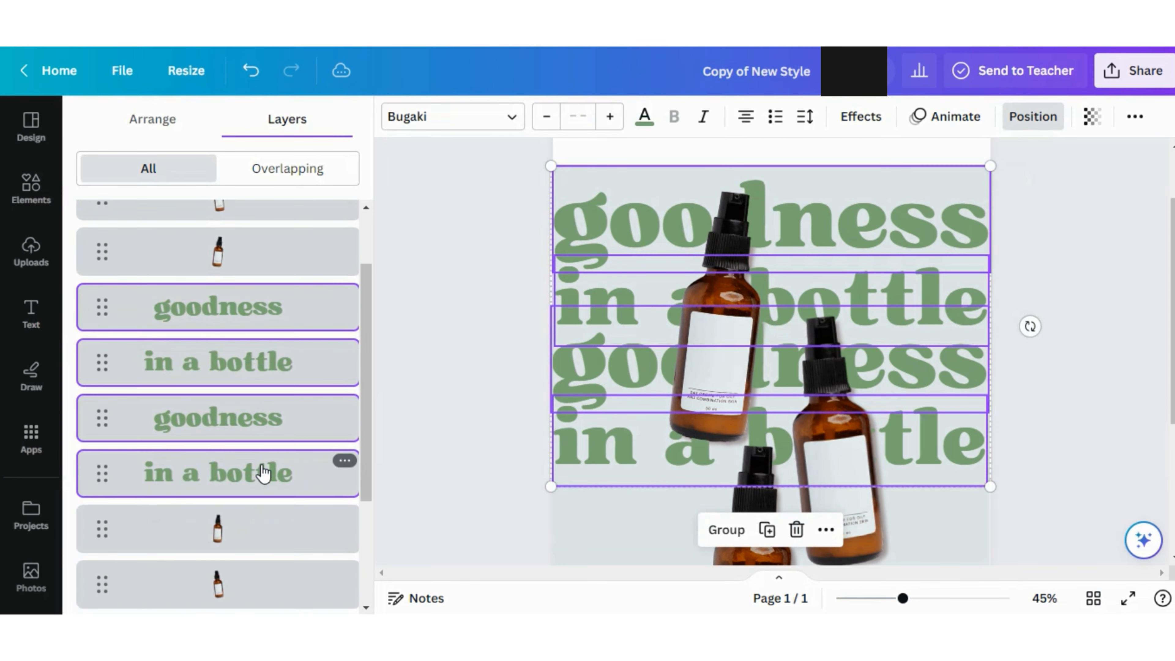
pyautogui.hotkey('ctrl', 'd')
pyautogui.scroll(-3, 244, 496)
pyautogui.scroll(3, 273, 265)
pyautogui.moveTo(273, 265); pyautogui.dragTo(278, 465)
# Move the four copied lines down to continue the pattern over the lower half of the background, aligned with the lines above.
pyautogui.moveTo(879, 278); pyautogui.dragTo(892, 420)
pyautogui.scroll(-2, 900, 281)
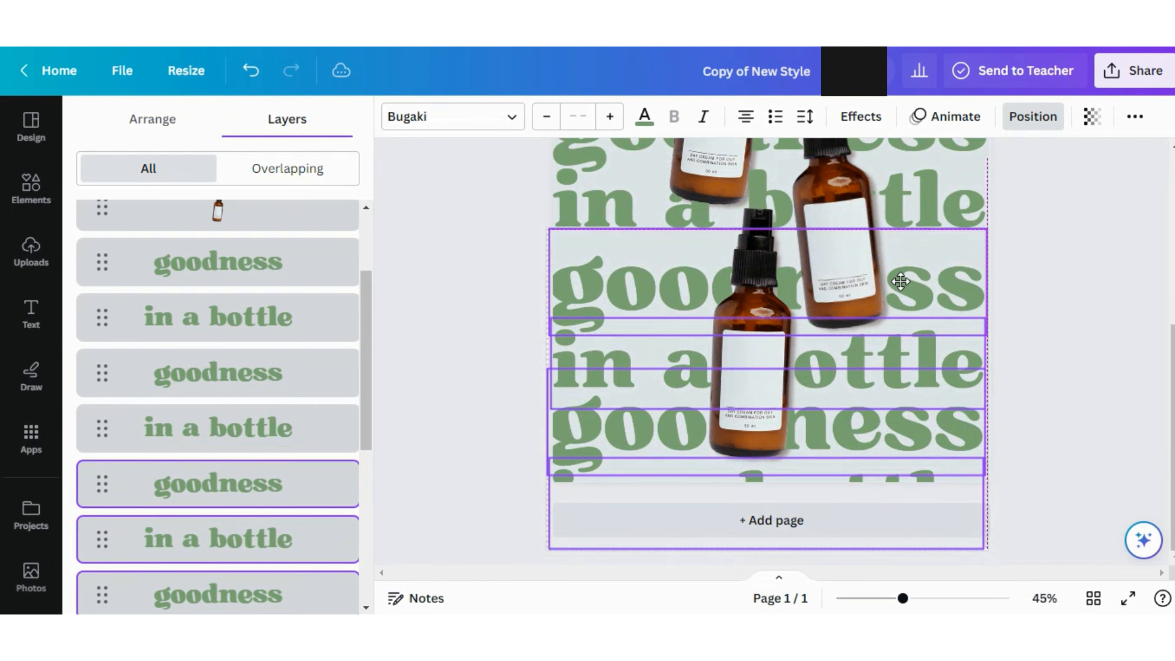
pyautogui.moveTo(900, 281); pyautogui.dragTo(899, 268)
pyautogui.scroll(4, 1049, 294)
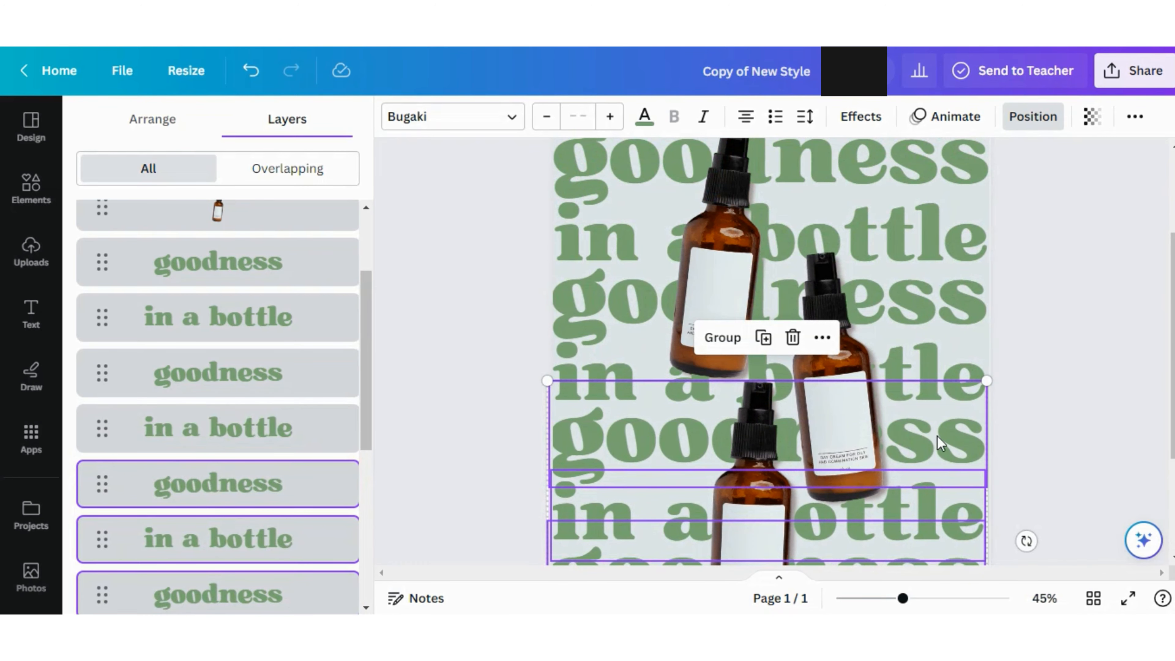
pyautogui.moveTo(951, 437); pyautogui.dragTo(951, 437)
pyautogui.click(1082, 371)
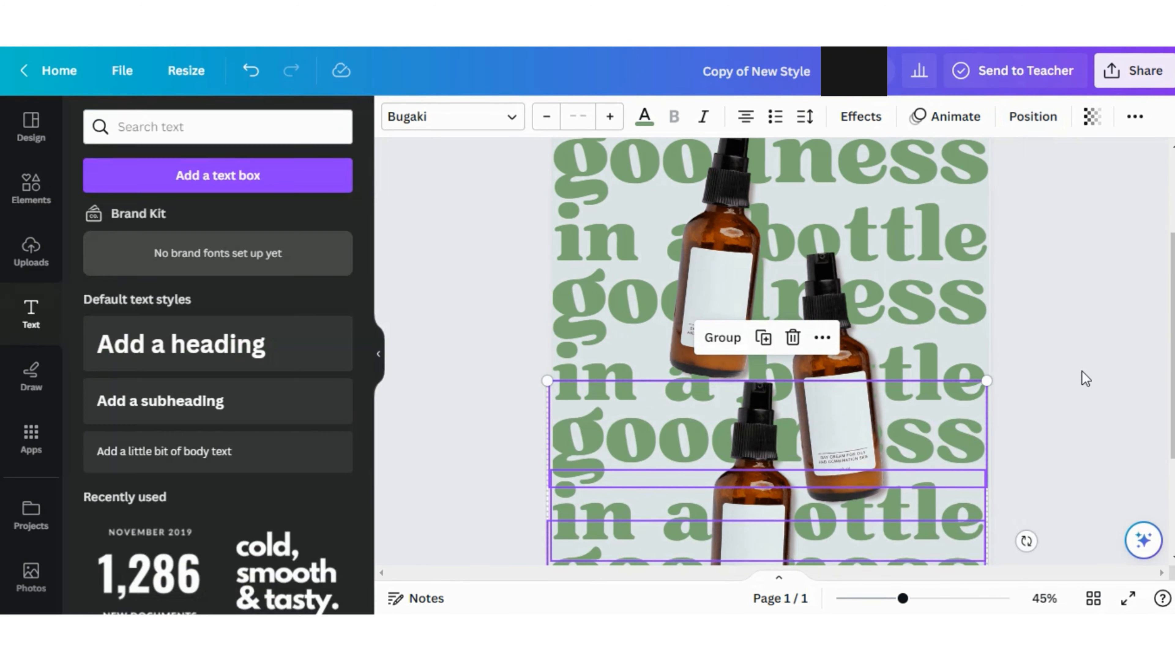
# Undo the last position adjustments of the text lines.
pyautogui.hotkey('ctrl', 'z')
pyautogui.hotkey('ctrl', 'z')
pyautogui.hotkey('ctrl', 'z')
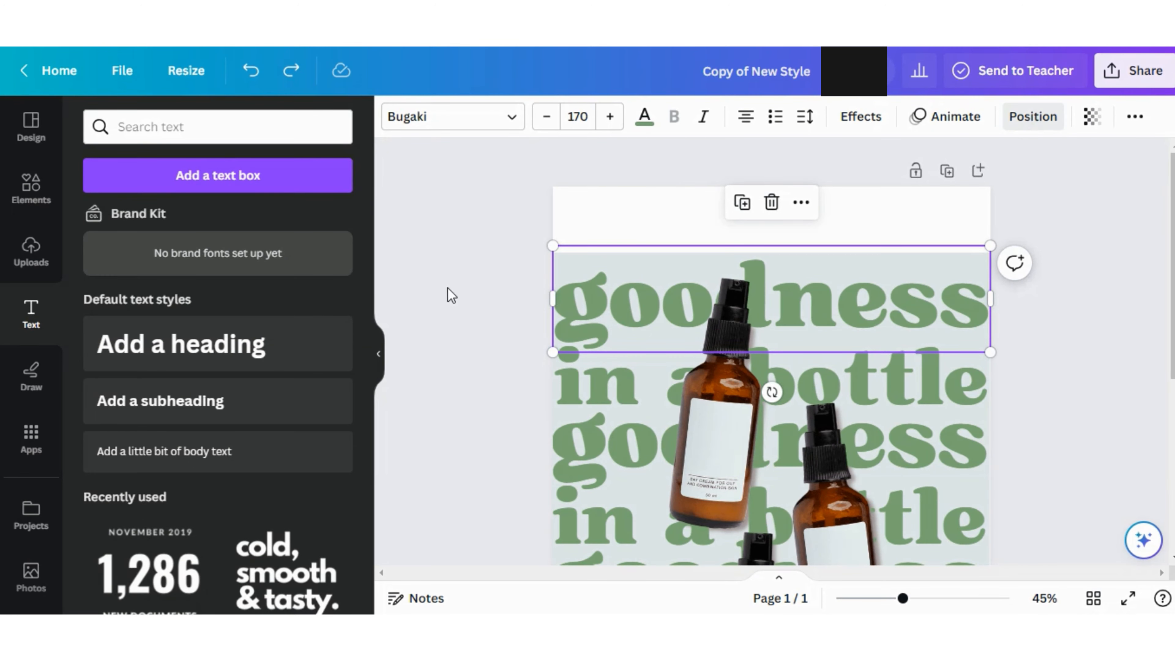
# Group all the "goodness" and "in a bottle" text lines.
pyautogui.scroll(-3, 295, 460)
pyautogui.keyDown('shift'); pyautogui.click(268, 514); pyautogui.keyUp('shift')
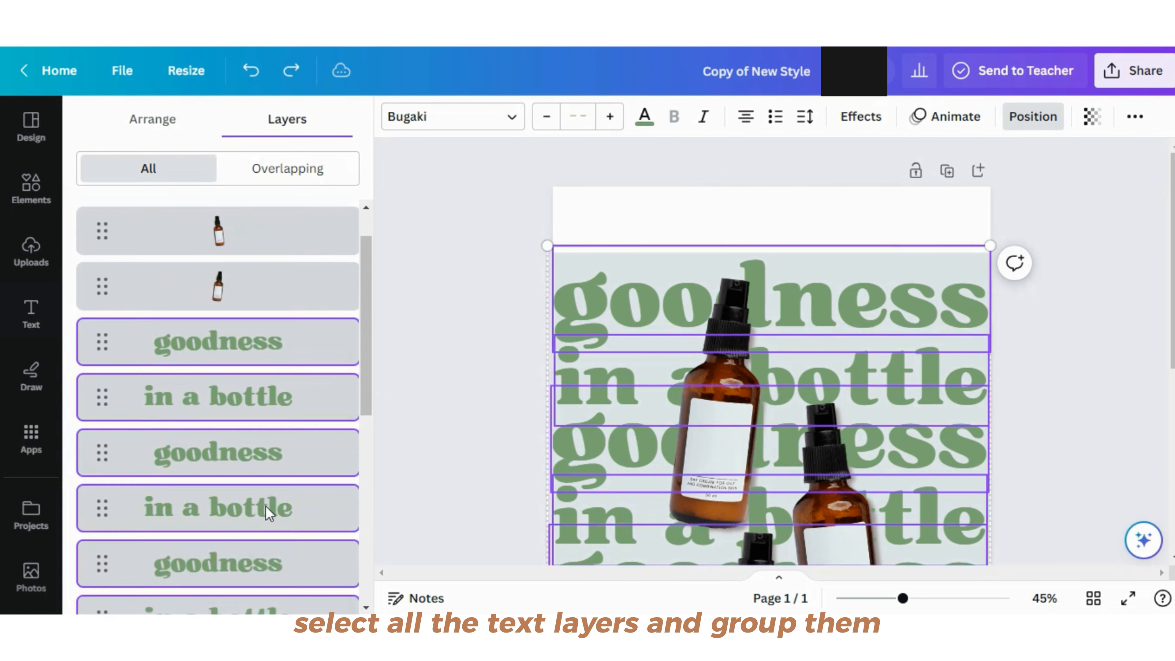
pyautogui.click(722, 202)
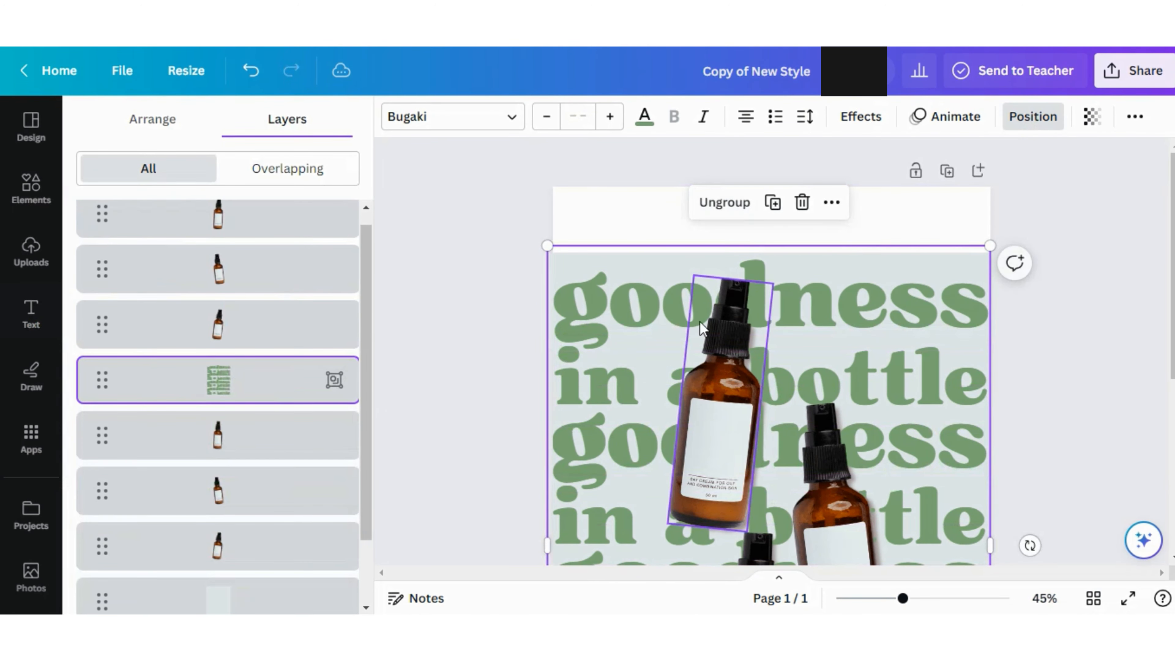
# Duplicate the text group, layer the copy directly above the original group behind the bottles, and align it exactly over the original.
pyautogui.hotkey('ctrl', 'd')
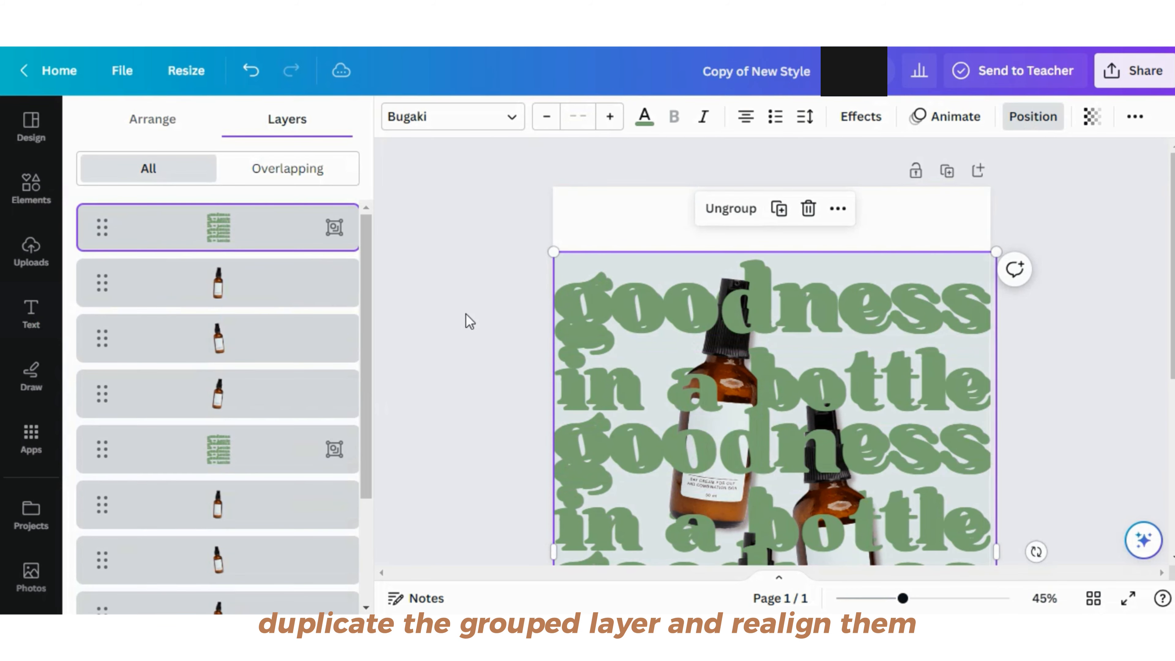
pyautogui.moveTo(295, 241); pyautogui.dragTo(289, 395)
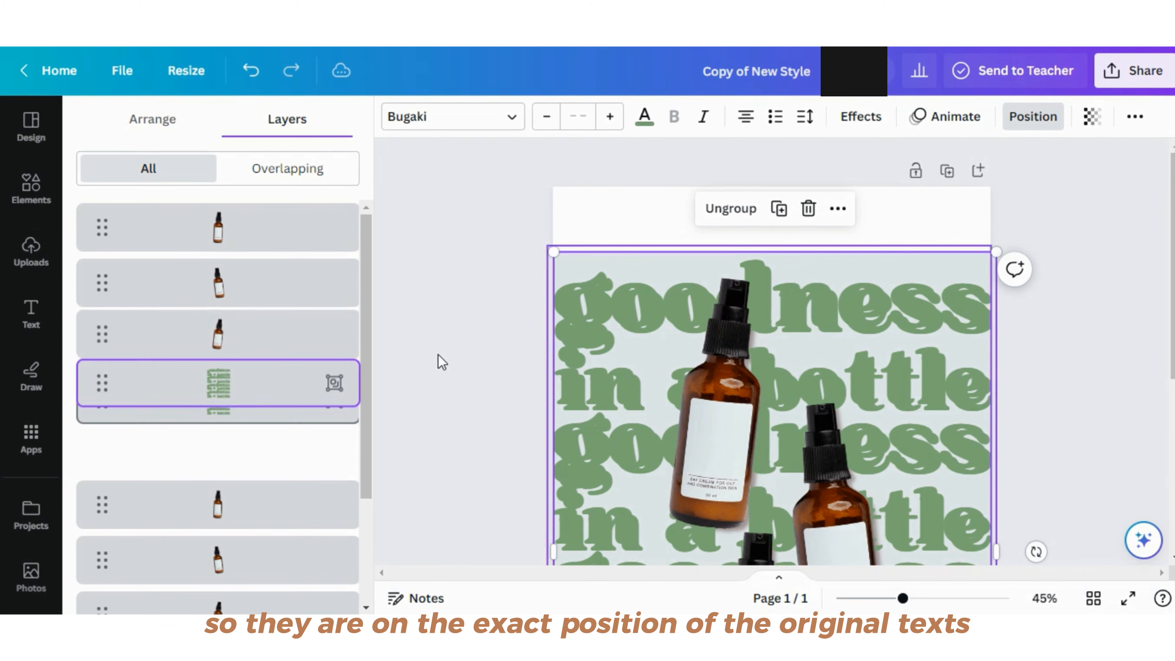
pyautogui.moveTo(606, 326); pyautogui.dragTo(600, 319)
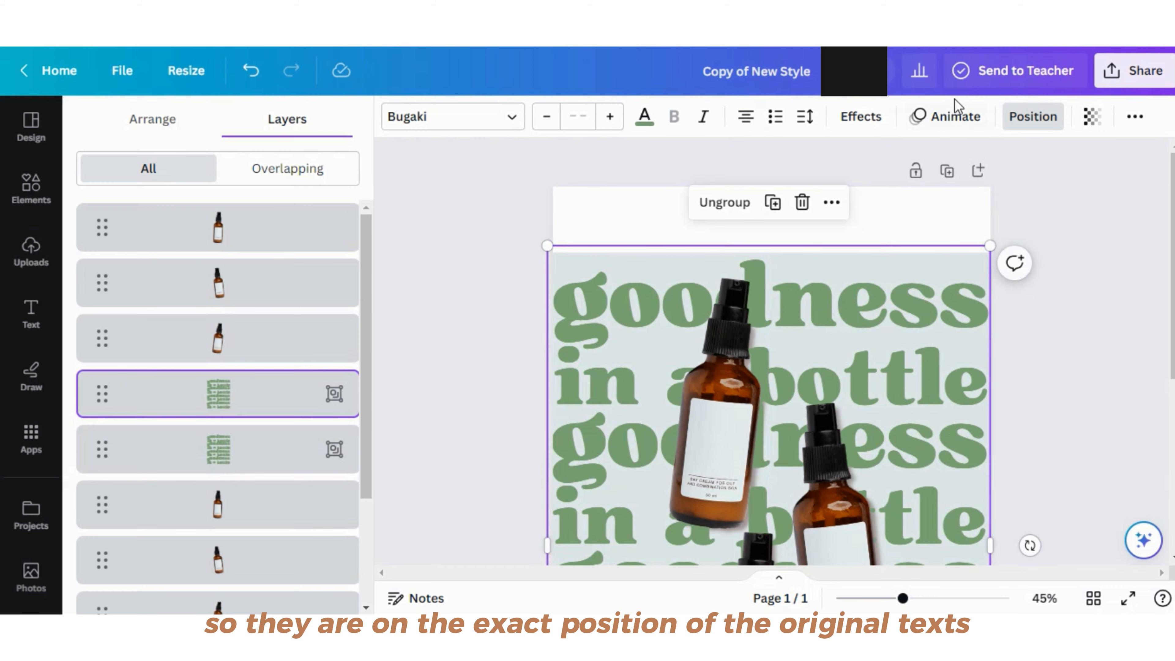
# Apply the Hollow effect with thickness 25 to the duplicated text group.
pyautogui.click(861, 120)
pyautogui.click(132, 345)
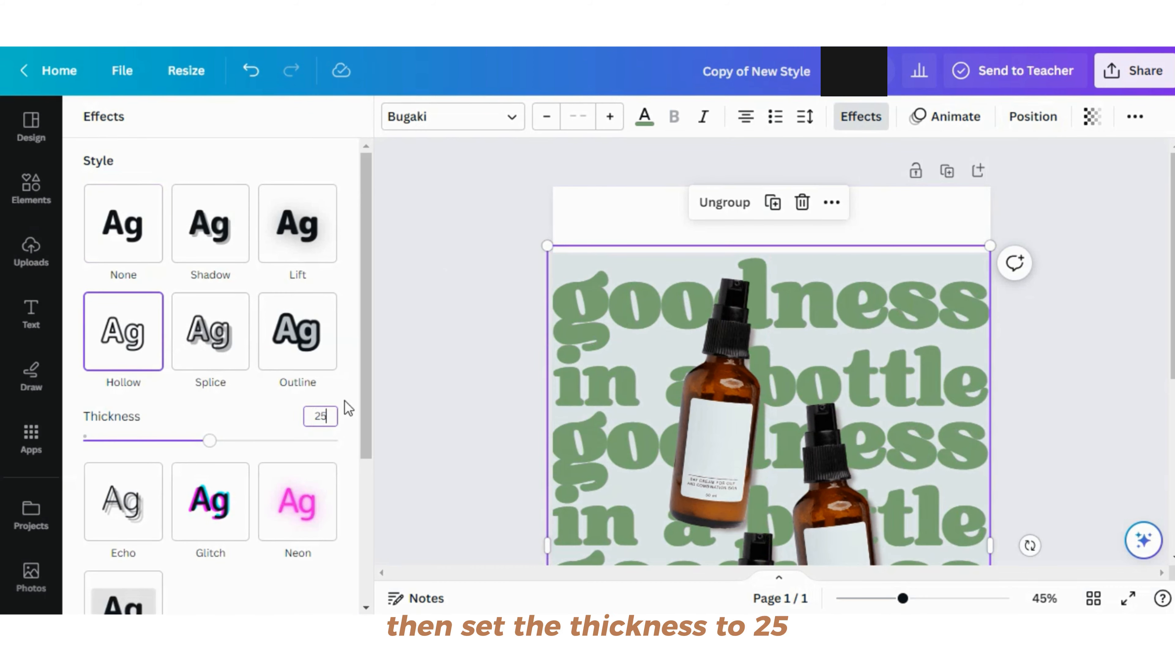
pyautogui.press('Return')
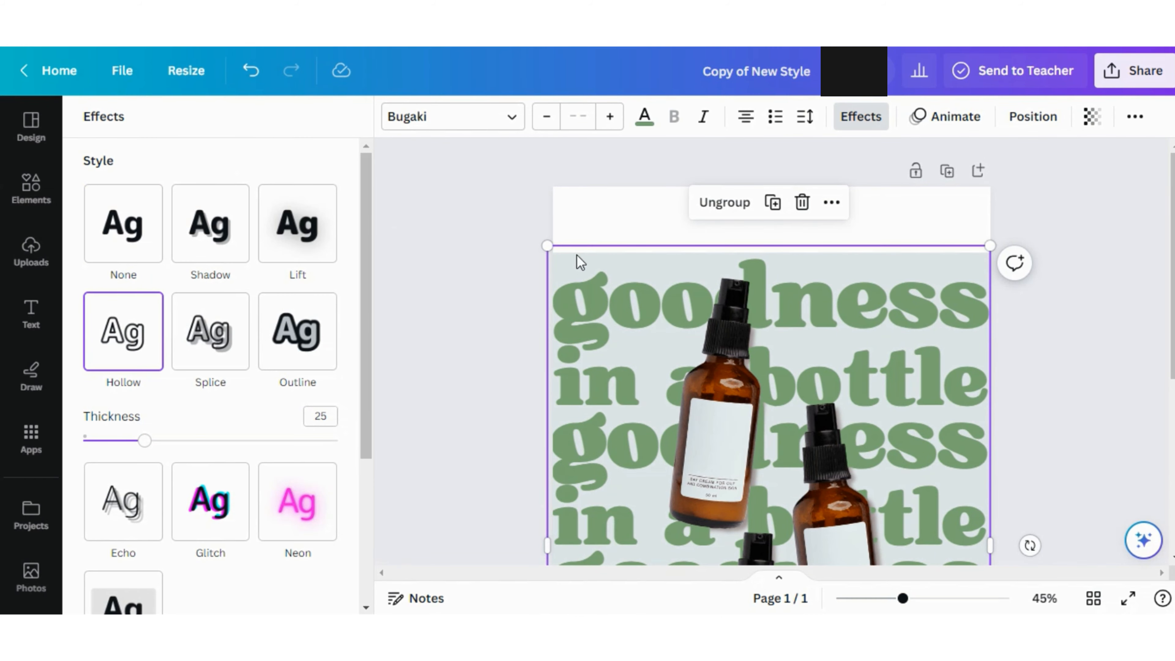
# Ungroup both the hollow text group and the original solid text group.
pyautogui.scroll(-4, 940, 266)
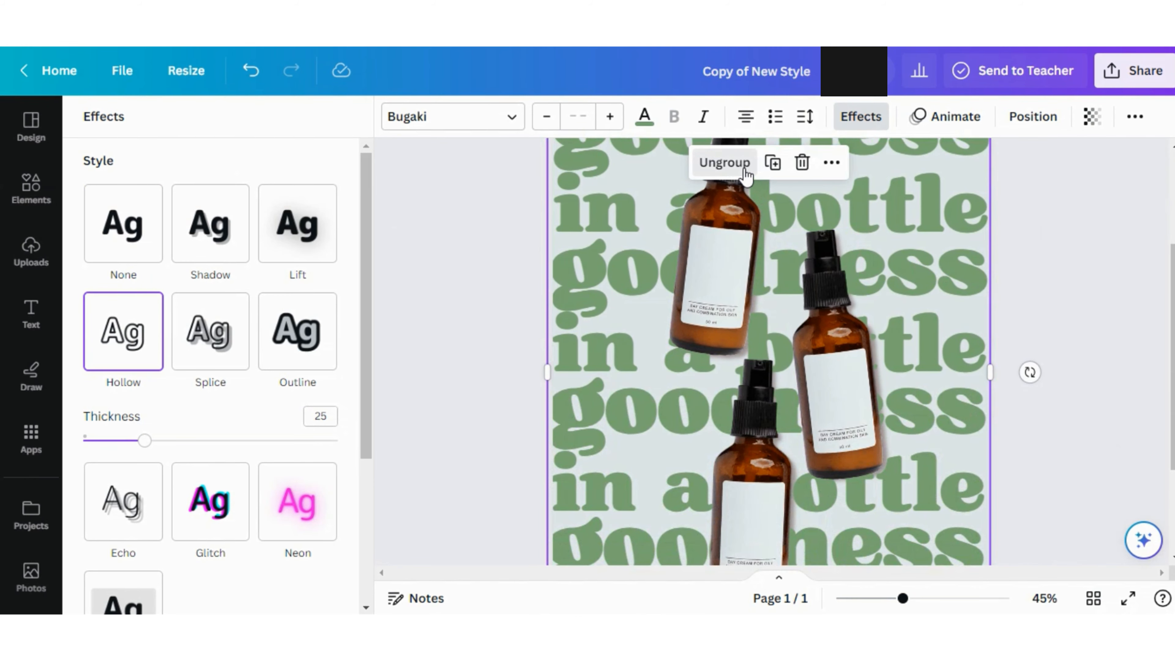
pyautogui.click(724, 163)
pyautogui.click(1021, 121)
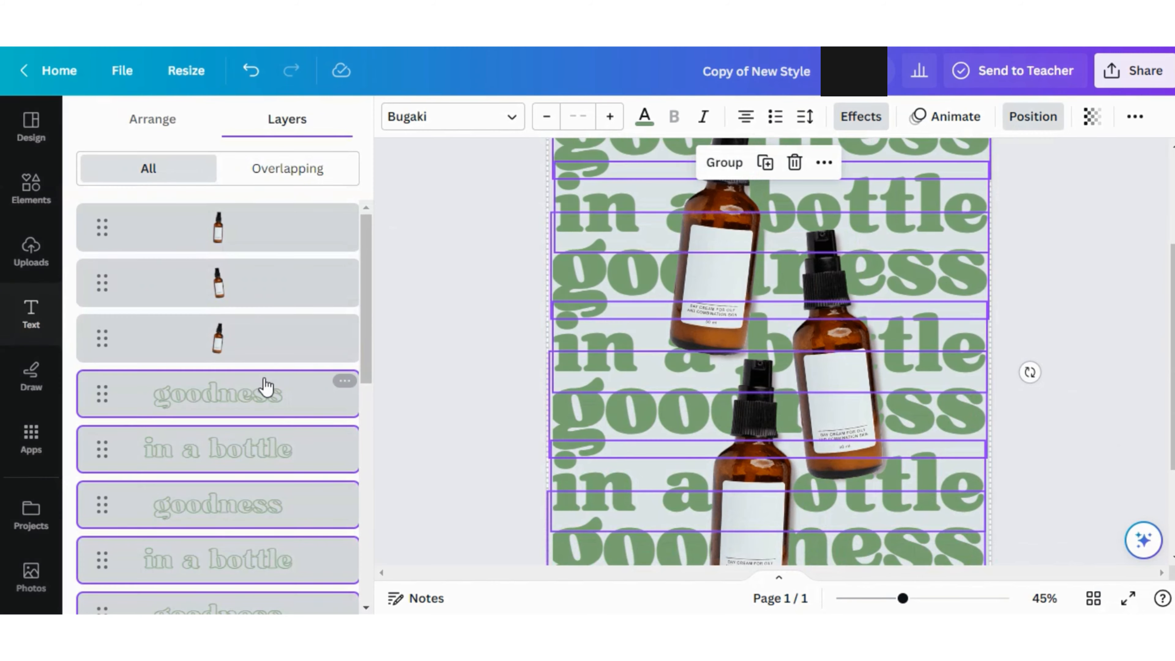
pyautogui.scroll(-5, 277, 408)
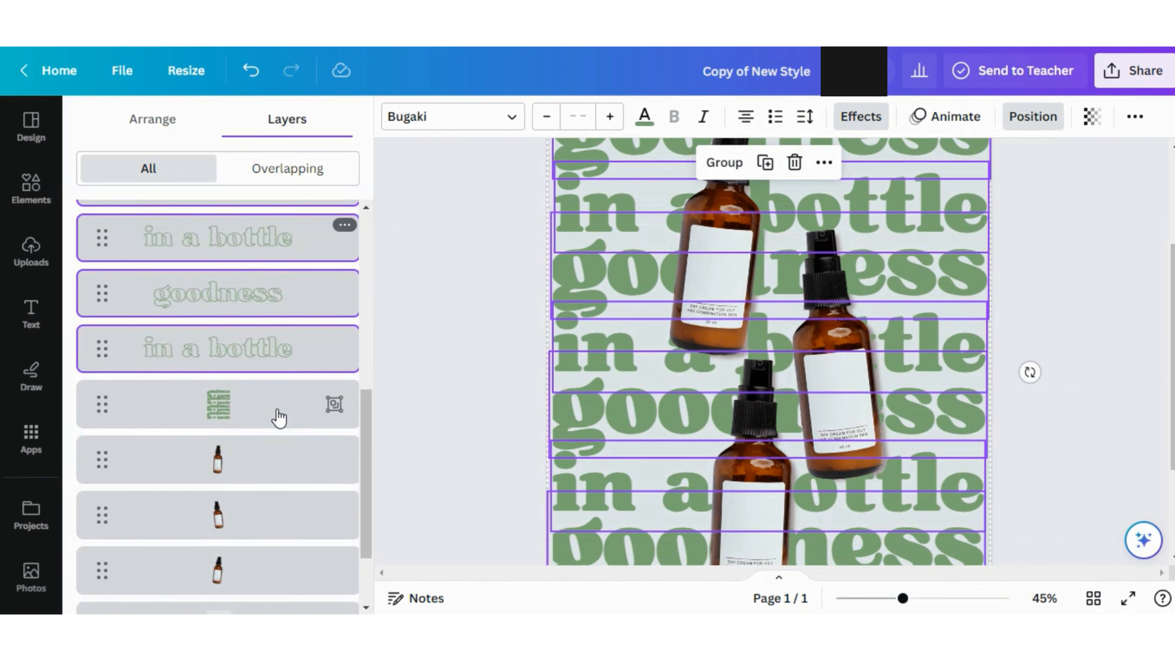
pyautogui.click(236, 400)
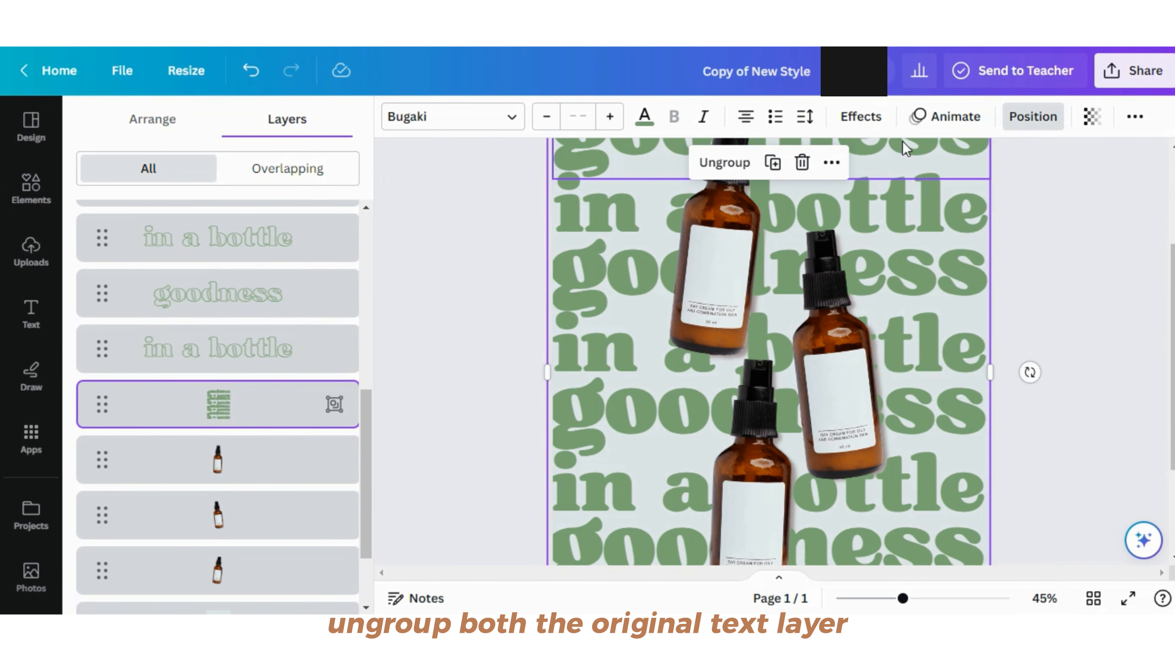
pyautogui.click(735, 176)
# Reorder the text layers so the solid lines lie directly behind the bottles, above the hollow lines.
pyautogui.scroll(5, 197, 400)
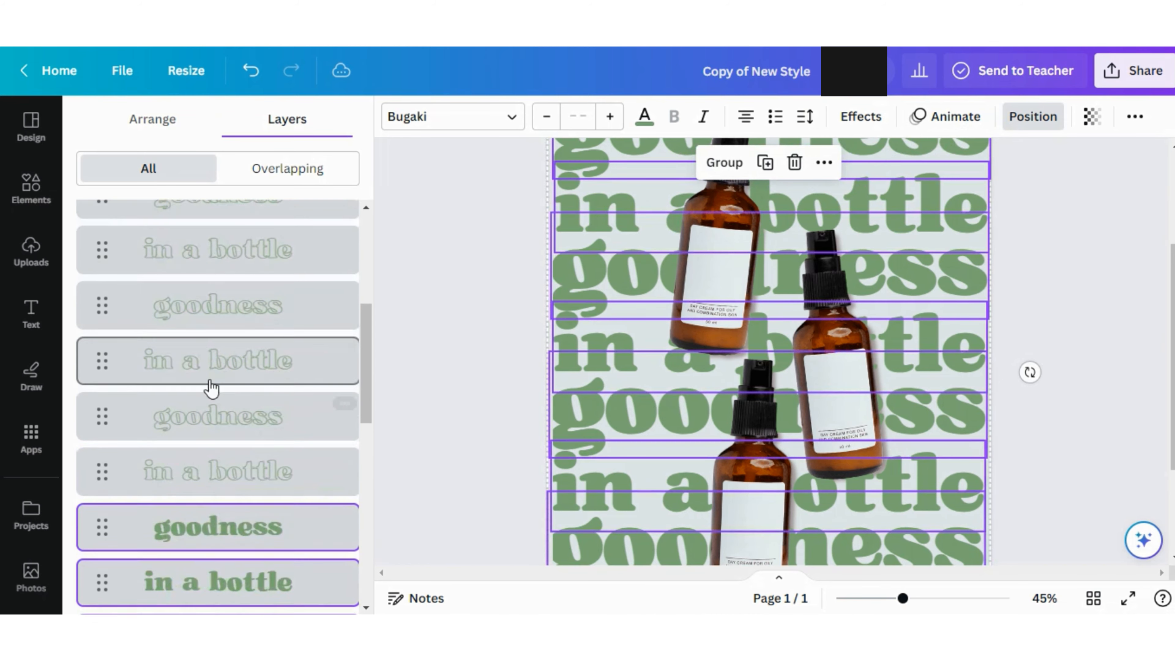
pyautogui.click(249, 296)
pyautogui.scroll(-3, 245, 417)
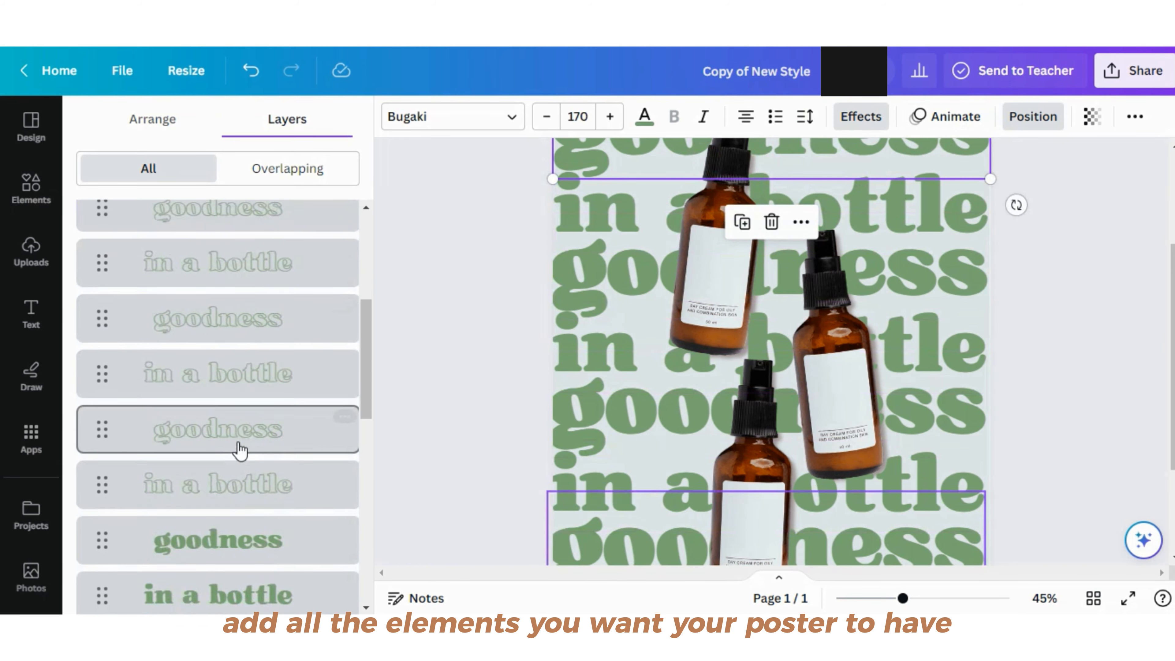
pyautogui.keyDown('shift'); pyautogui.click(235, 442); pyautogui.keyUp('shift')
pyautogui.scroll(4, 244, 370)
pyautogui.moveTo(222, 384); pyautogui.dragTo(213, 320)
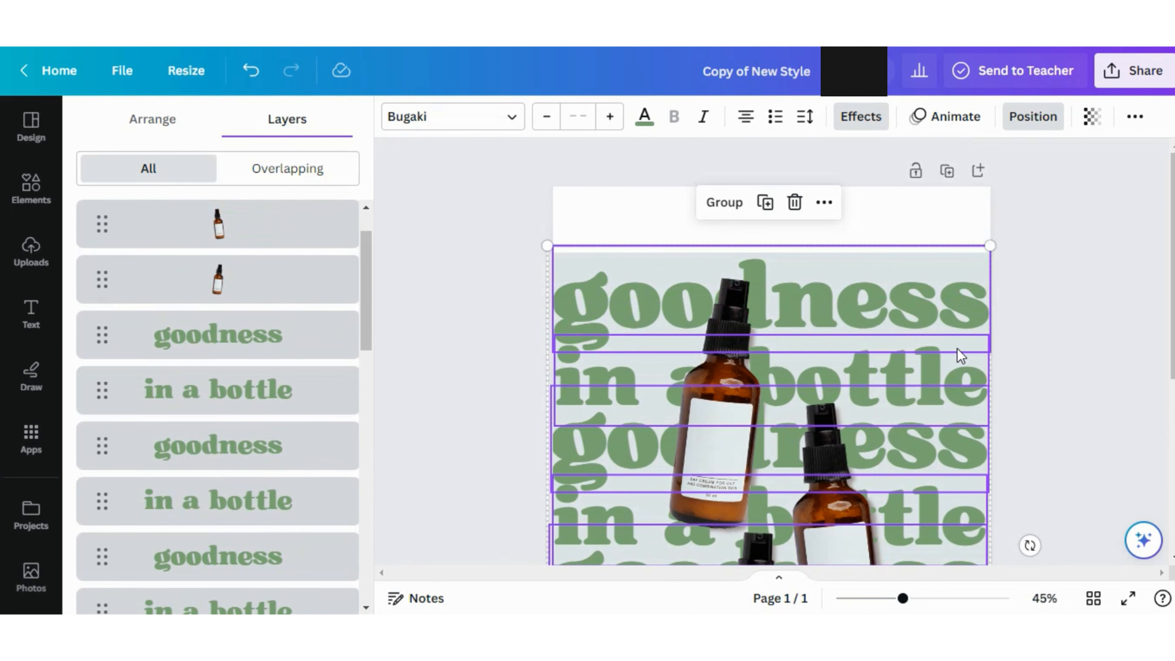
pyautogui.click(1074, 347)
# Add a text box and centre it in the white strip above the pale background.
pyautogui.scroll(-4, 787, 393)
pyautogui.scroll(2, 557, 359)
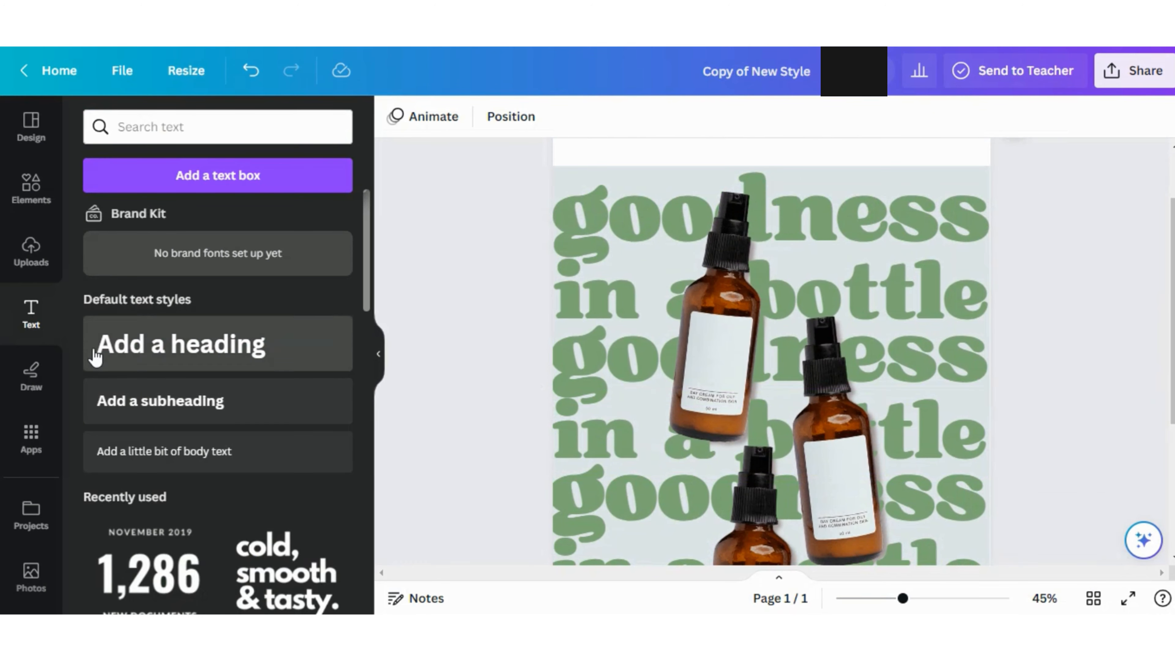
pyautogui.click(226, 181)
pyautogui.moveTo(736, 350); pyautogui.dragTo(581, 226)
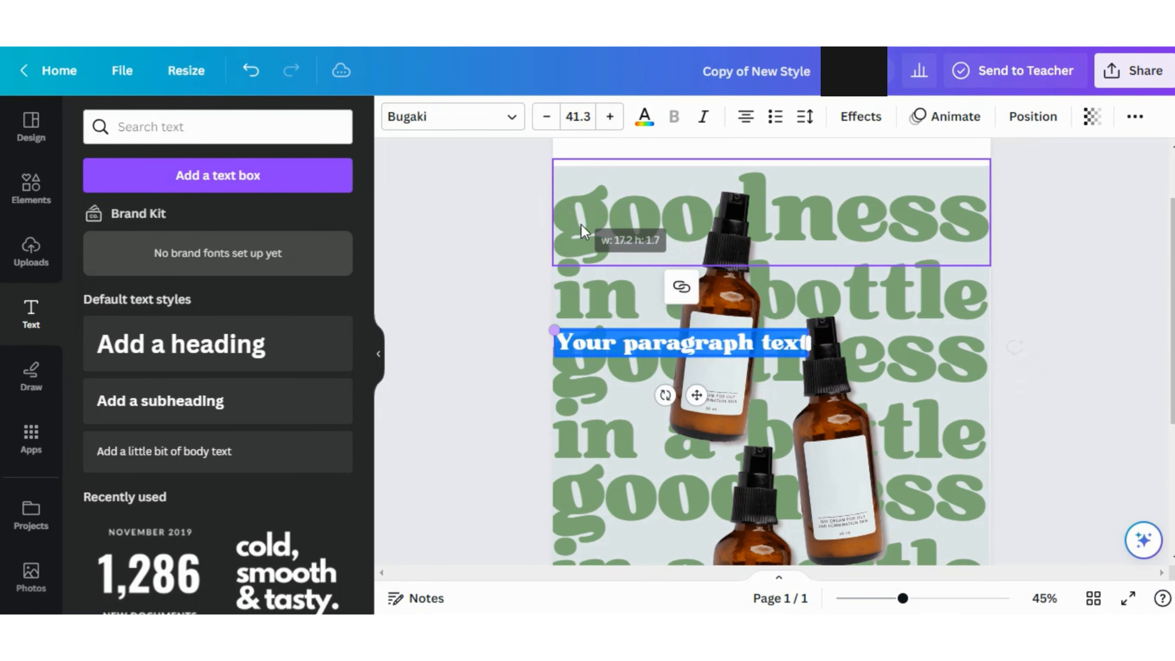
pyautogui.moveTo(697, 395); pyautogui.dragTo(806, 276)
pyautogui.scroll(1, 830, 331)
# Replace the new text box's placeholder with "glamour goddess".
pyautogui.tripleClick(782, 220)
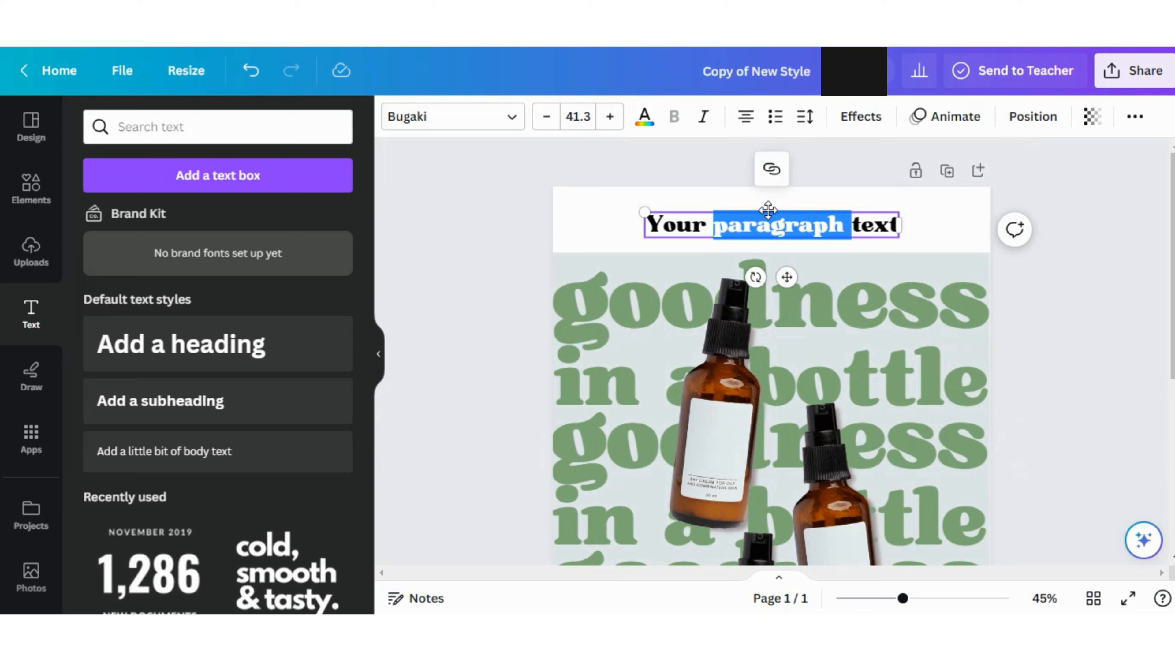
pyautogui.write('glamo')
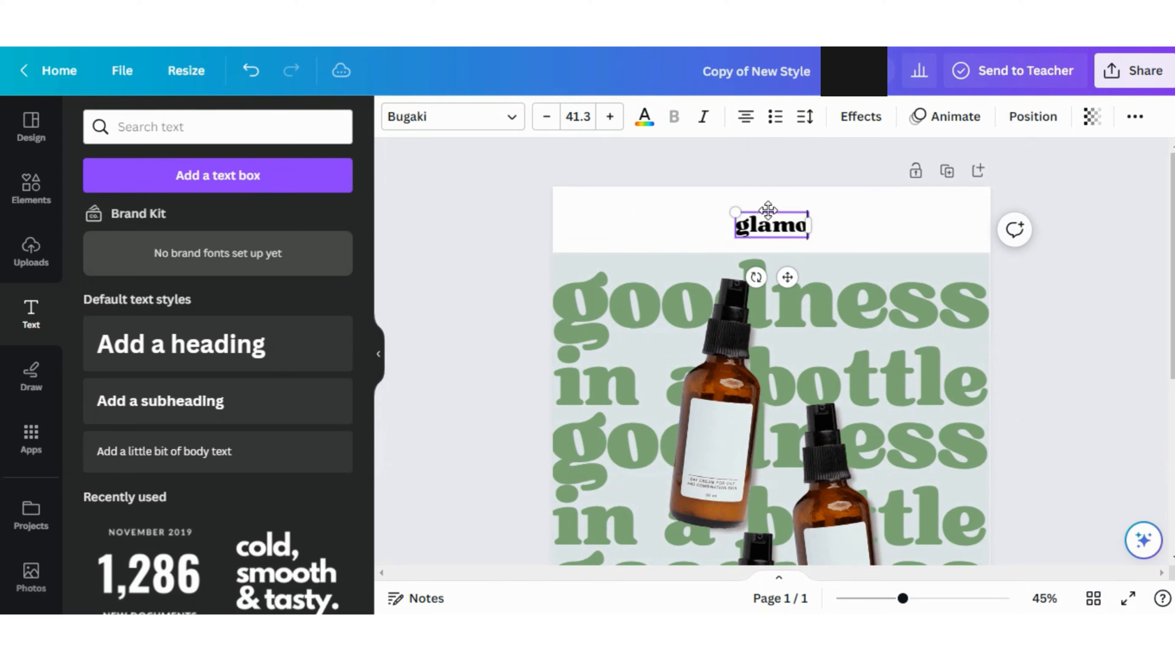
pyautogui.write('ur goddess')
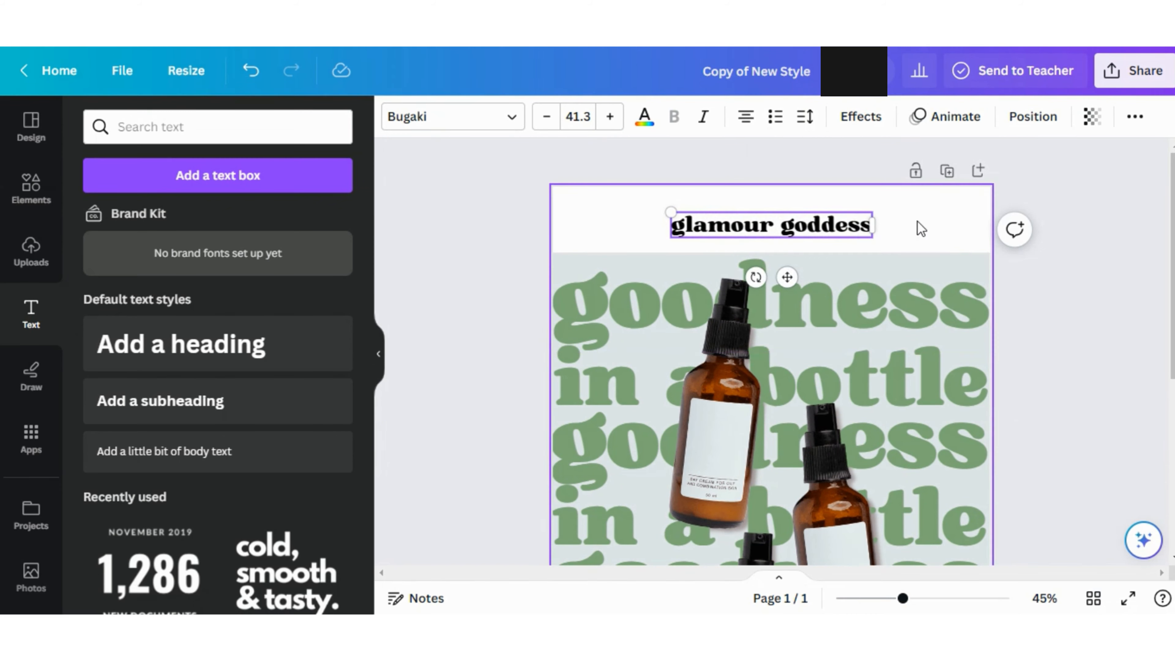
pyautogui.click(916, 221)
# Convert the "glamour goddess" heading to uppercase.
pyautogui.doubleClick(847, 229)
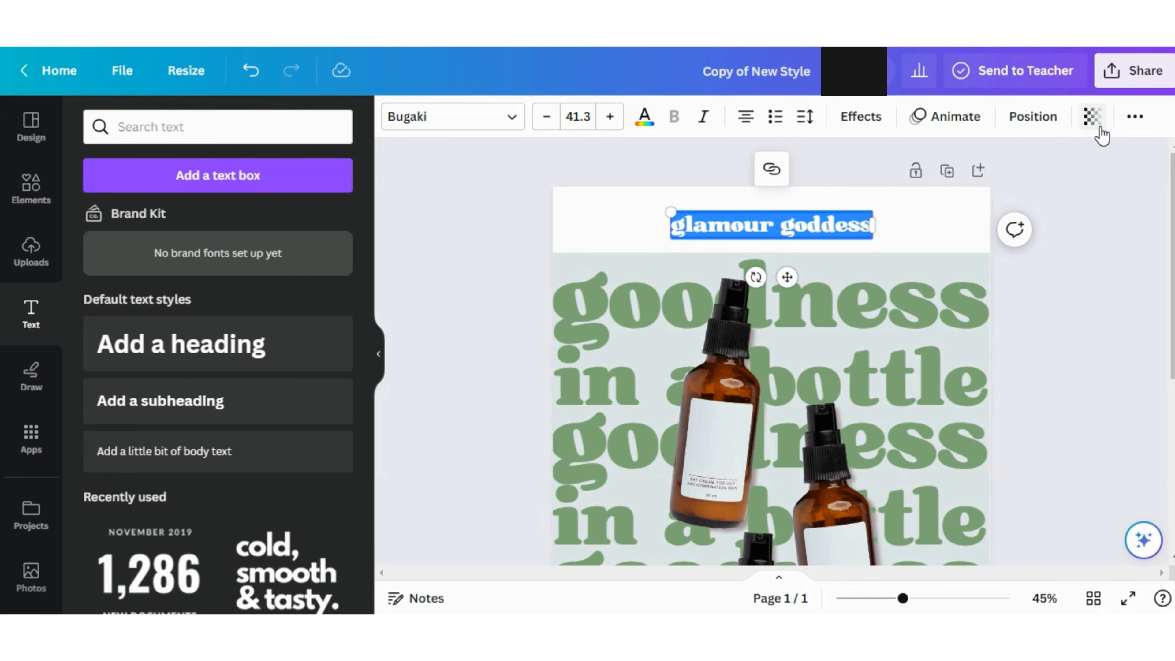
pyautogui.click(1135, 118)
pyautogui.click(1052, 162)
# Set the "GLAMOUR GODDESS" heading in bold Avenir.
pyautogui.click(466, 118)
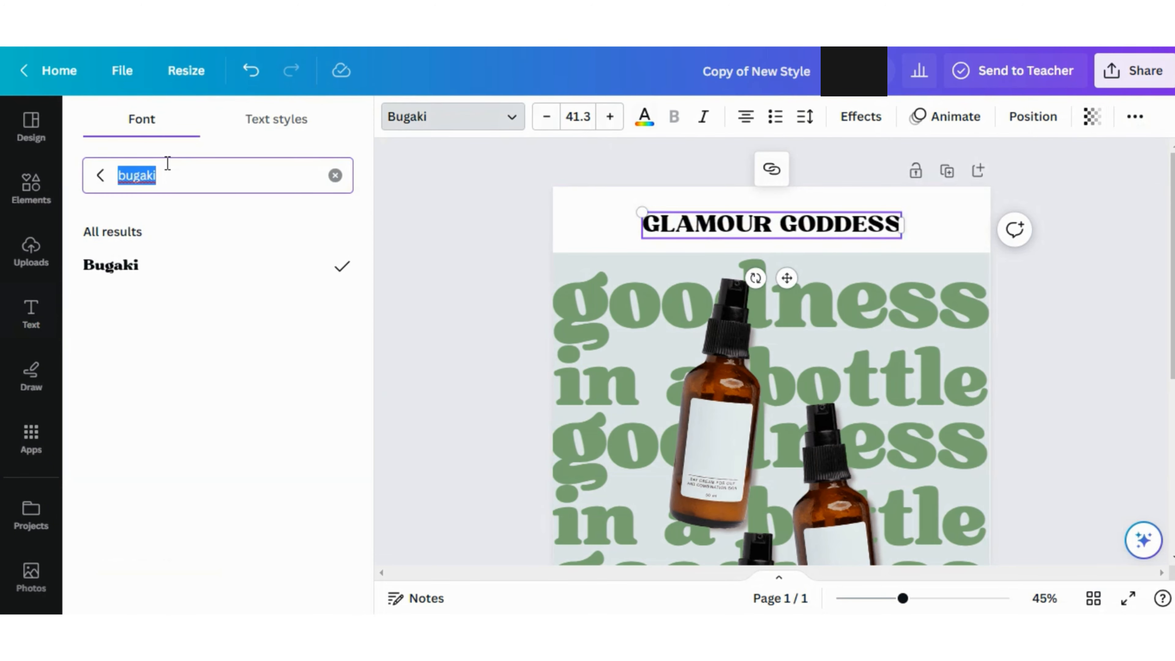
pyautogui.write('ave')
pyautogui.click(103, 265)
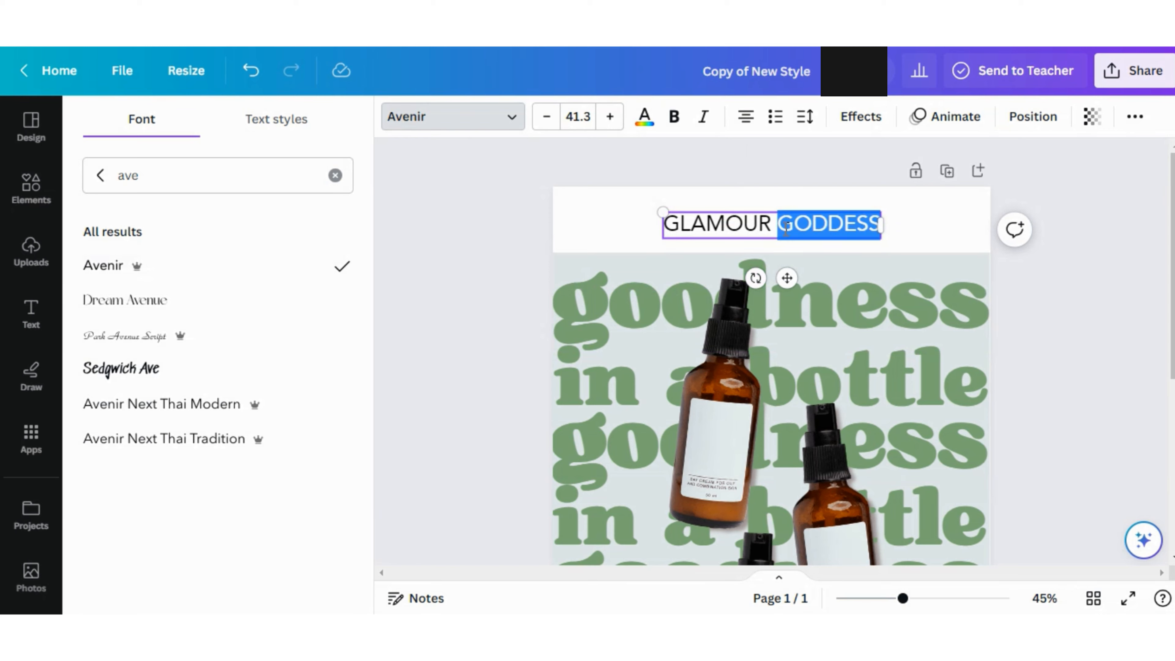
pyautogui.click(673, 118)
# Enlarge the heading to about size 50.7, centred on the page, and set its letter spacing to 171.
pyautogui.moveTo(662, 213); pyautogui.dragTo(610, 205)
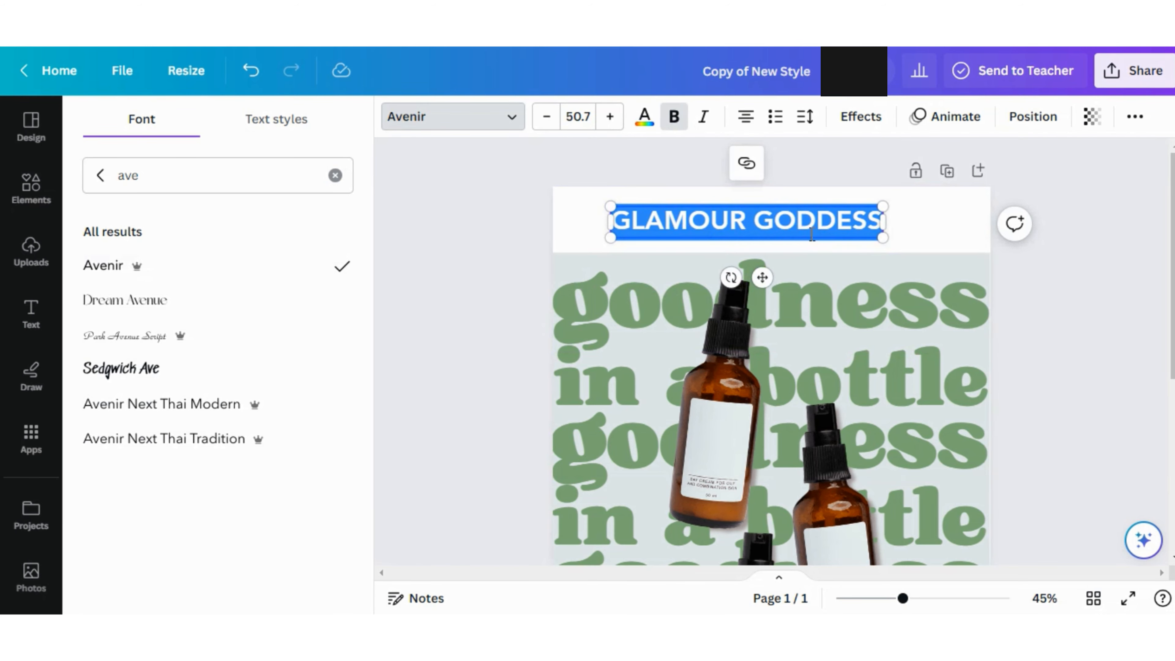
pyautogui.moveTo(759, 277); pyautogui.dragTo(785, 278)
pyautogui.click(805, 117)
pyautogui.moveTo(858, 193); pyautogui.dragTo(894, 192)
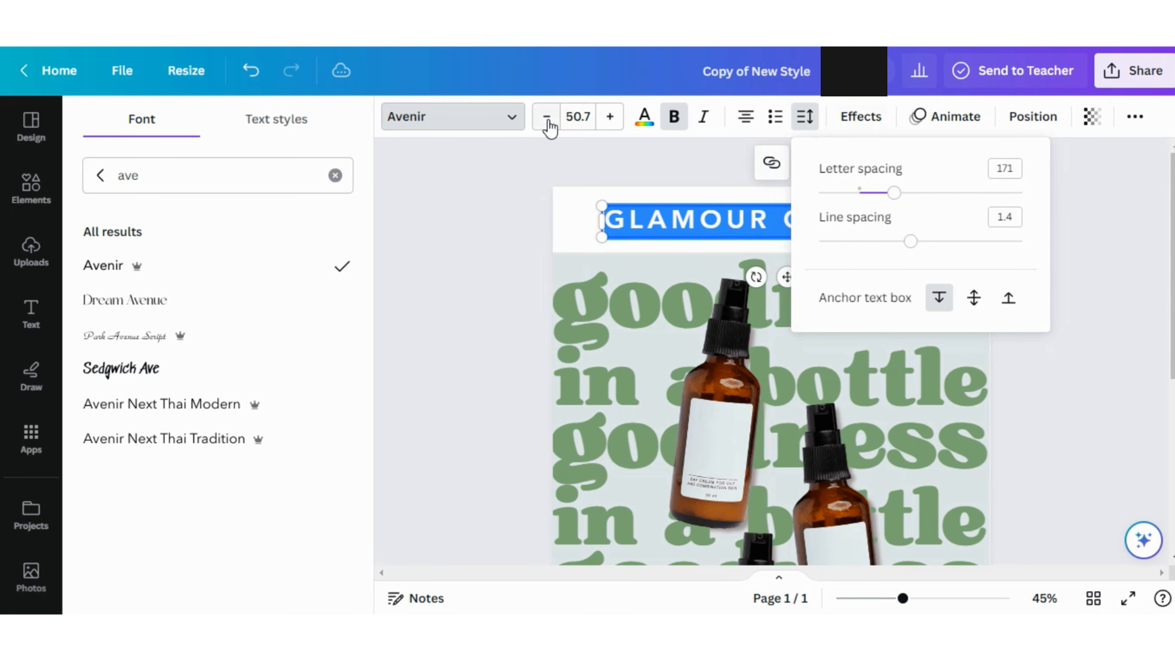
# Reduce the "GLAMOUR GODDESS" heading's font size to 41.7.
pyautogui.click(547, 118)
pyautogui.click(546, 118)
pyautogui.click(547, 118)
pyautogui.click(547, 118)
pyautogui.click(547, 118)
pyautogui.click(547, 118)
pyautogui.click(547, 118)
pyautogui.click(547, 118)
pyautogui.click(547, 119)
pyautogui.click(1073, 308)
pyautogui.click(820, 230)
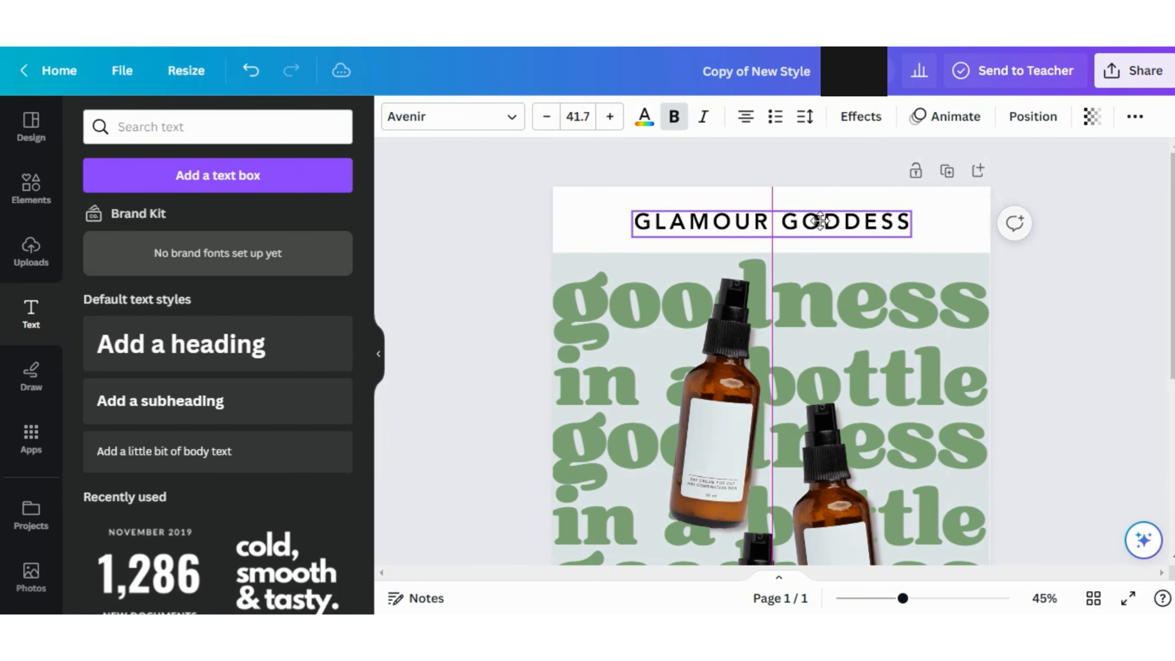
# Recolour the "GLAMOUR GODDESS" heading with the near-black shade from the photo colours.
pyautogui.click(653, 121)
pyautogui.click(233, 229)
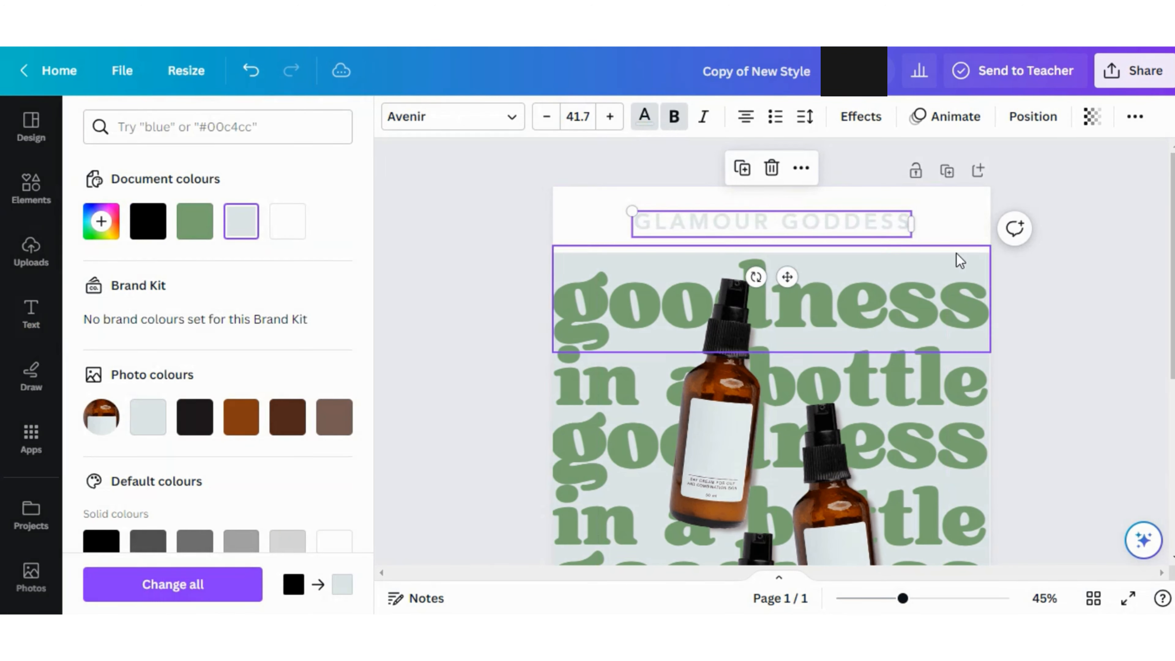
pyautogui.click(198, 435)
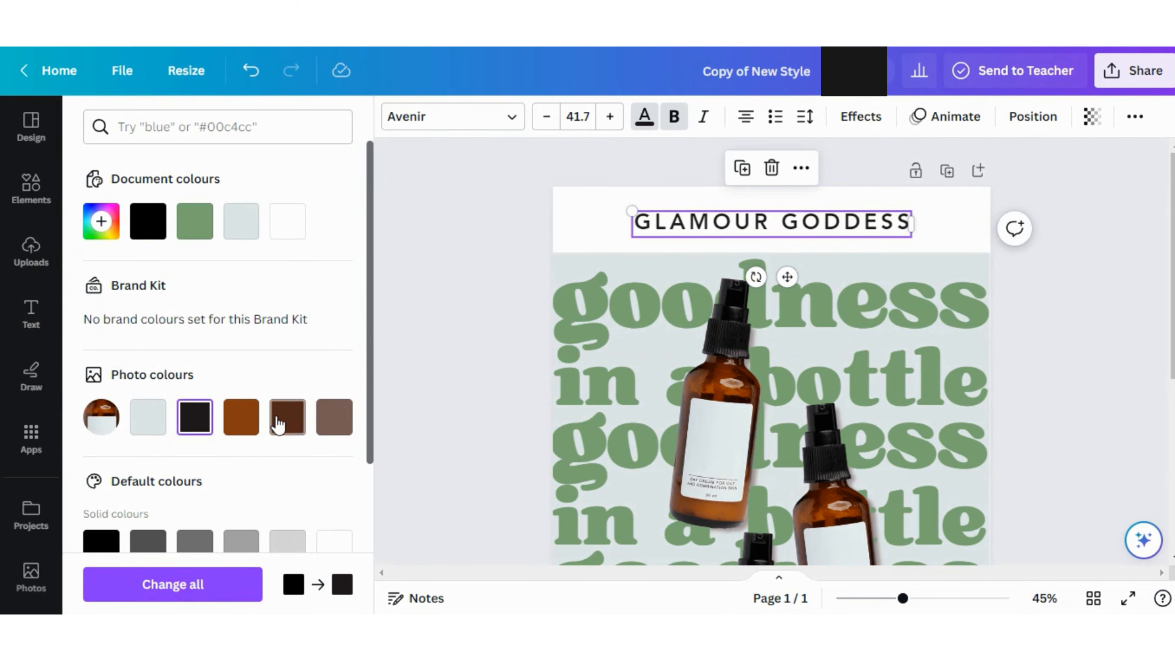
pyautogui.click(185, 435)
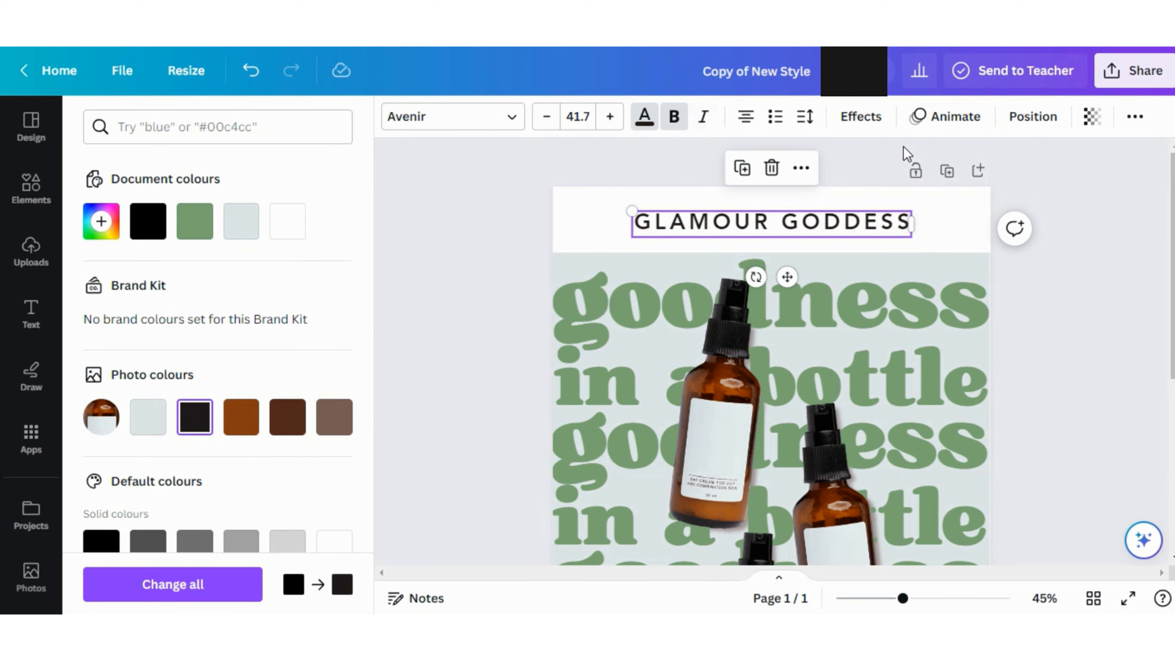
# Reduce the heading's font size to 39.7 and keep it centred in the white strip.
pyautogui.click(805, 117)
pyautogui.click(546, 116)
pyautogui.click(546, 117)
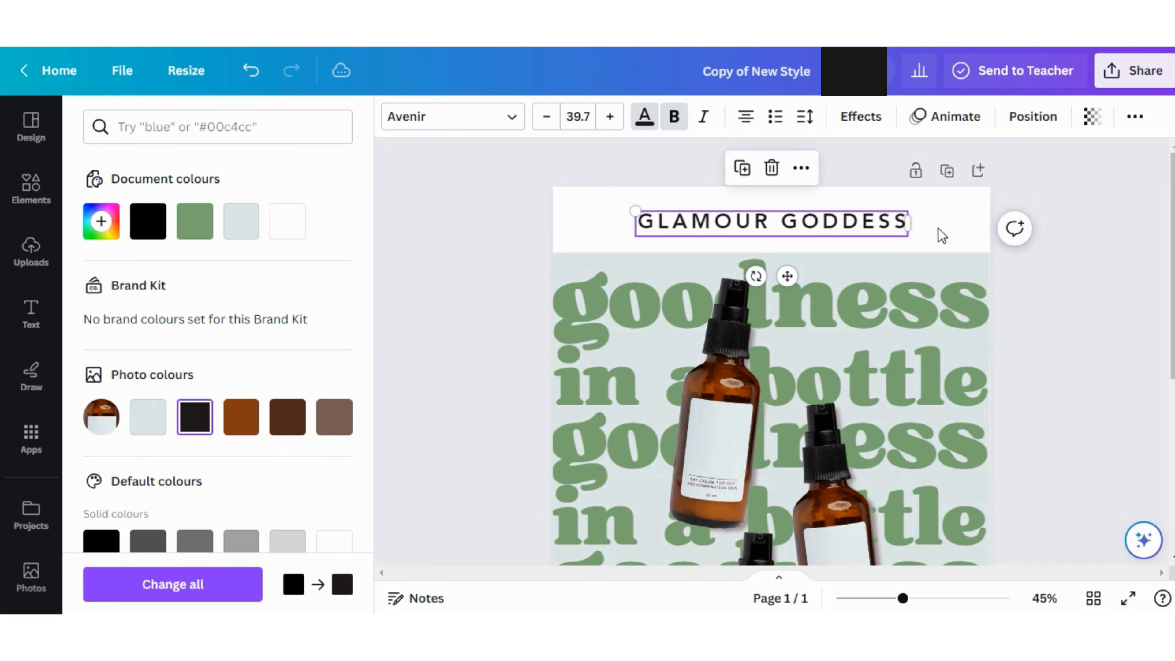
pyautogui.moveTo(787, 274); pyautogui.dragTo(783, 274)
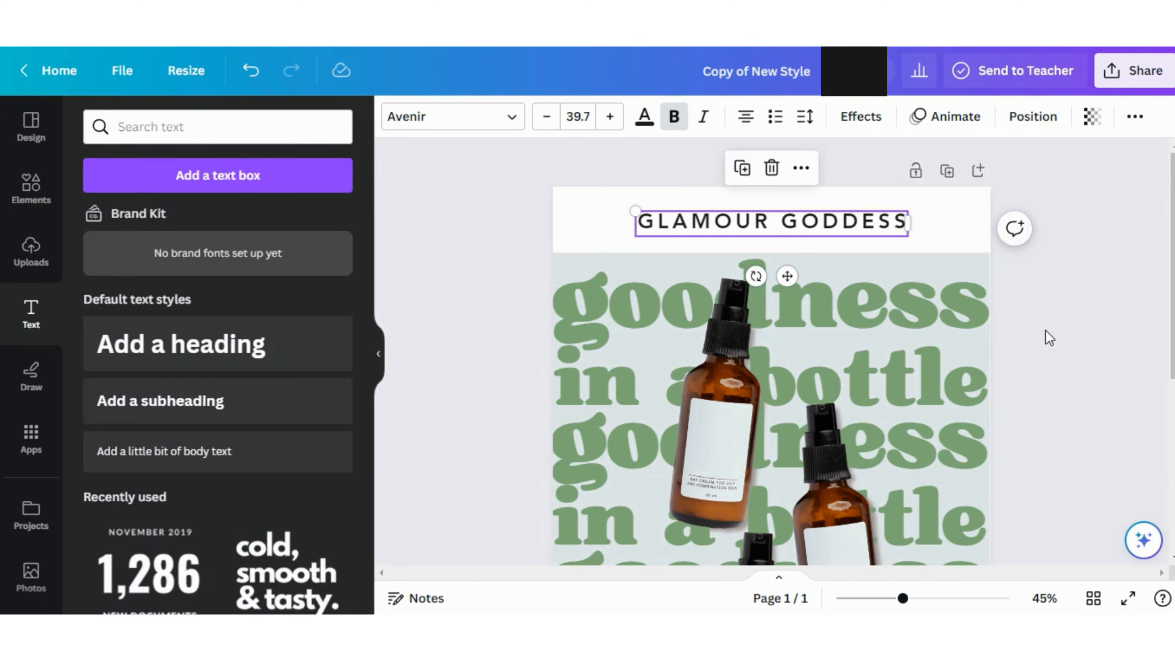
pyautogui.click(1044, 332)
# Move the lowest three bottle layers above the hollow text lines, directly beneath the solid text lines.
pyautogui.scroll(-3, 662, 408)
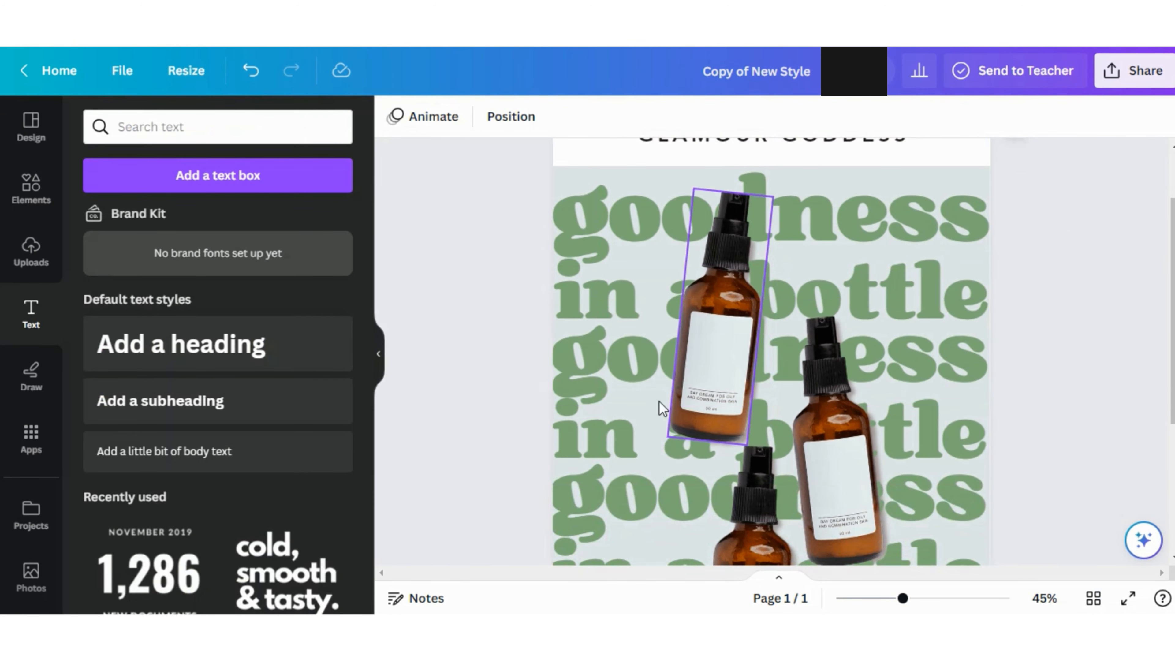
pyautogui.click(383, 381)
pyautogui.click(510, 116)
pyautogui.scroll(-5, 296, 564)
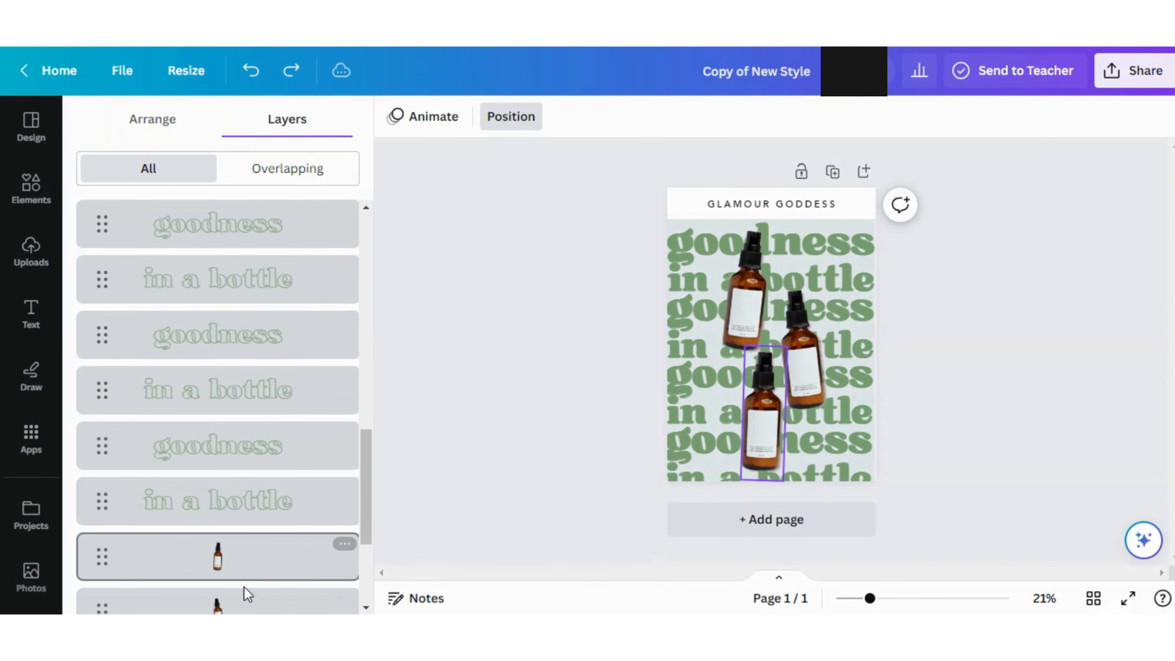
pyautogui.scroll(-4, 250, 555)
pyautogui.keyDown('shift'); pyautogui.click(230, 377); pyautogui.keyUp('shift')
pyautogui.moveTo(231, 377); pyautogui.dragTo(199, 398)
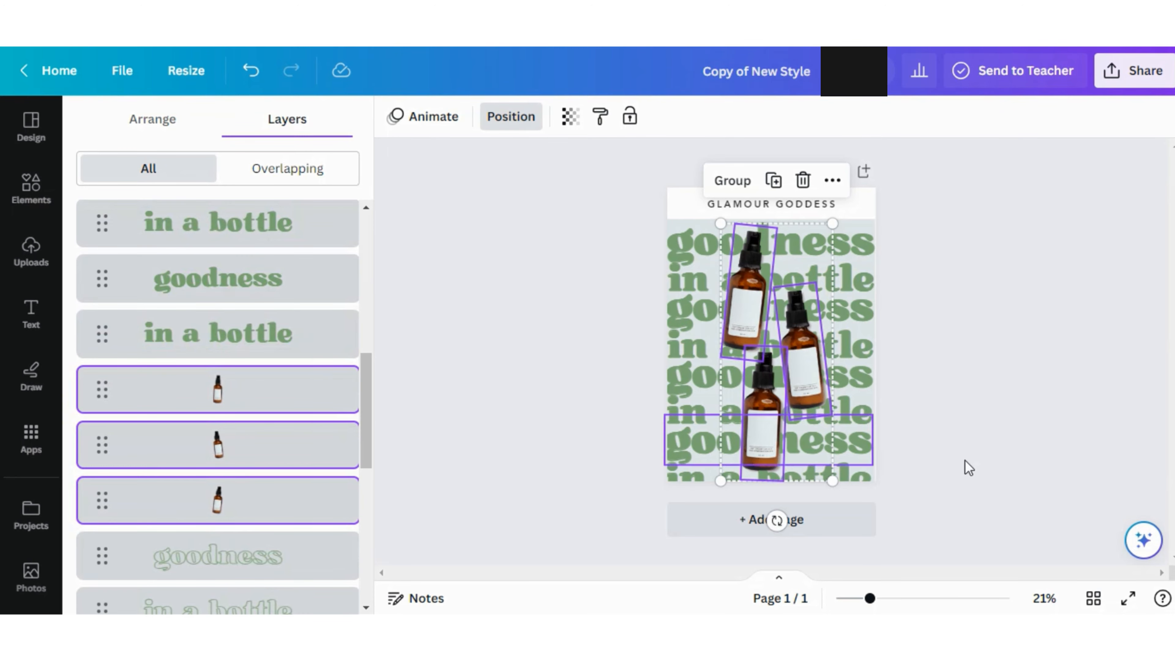
# Duplicate the finished page repeatedly in the page overview until the design has eight identical pages.
pyautogui.click(1093, 598)
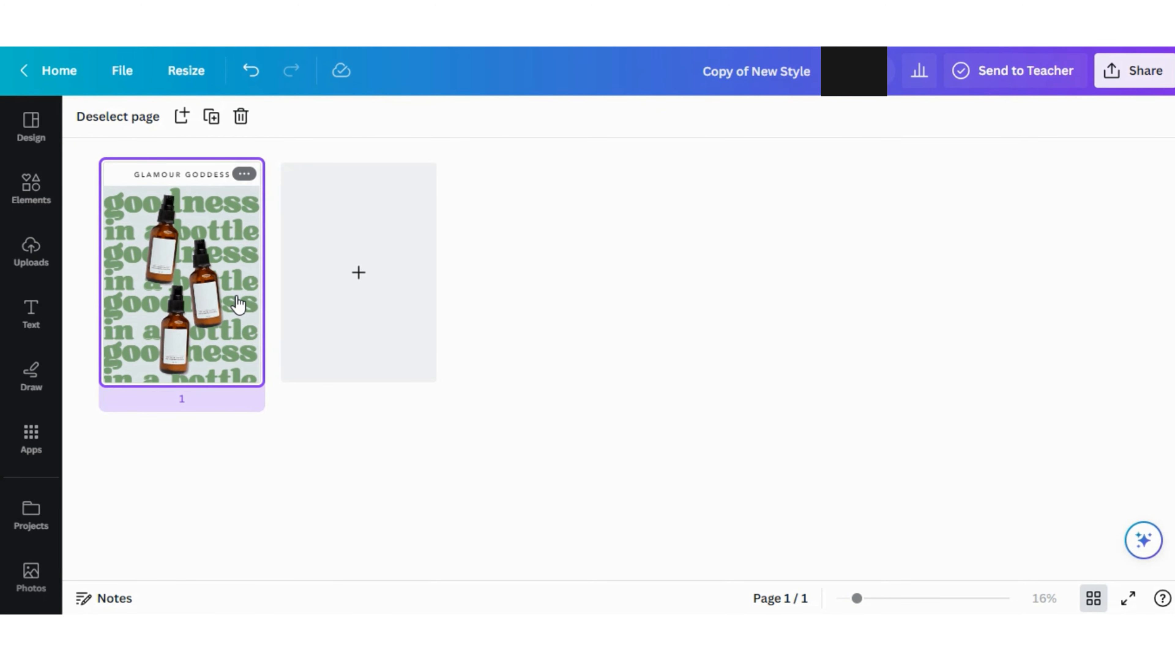
pyautogui.hotkey('ctrl', 'd')
pyautogui.keyDown('shift'); pyautogui.click(180, 304); pyautogui.keyUp('shift')
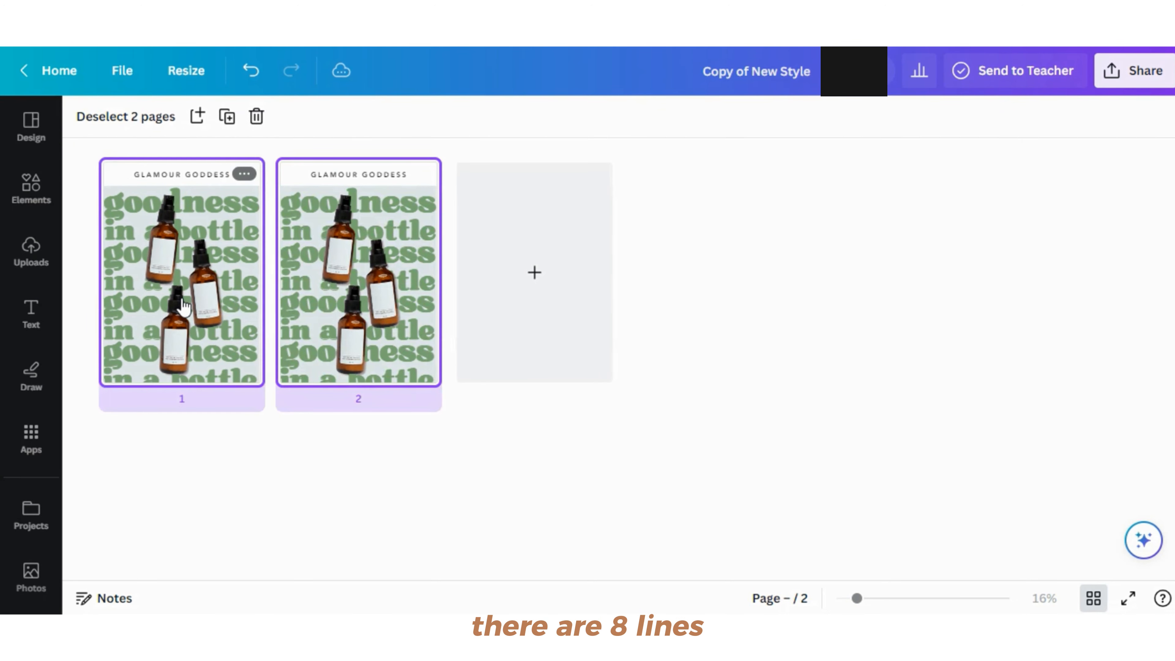
pyautogui.hotkey('ctrl', 'd')
pyautogui.keyDown('shift'); pyautogui.click(184, 305); pyautogui.keyUp('shift')
pyautogui.hotkey('ctrl', 'd')
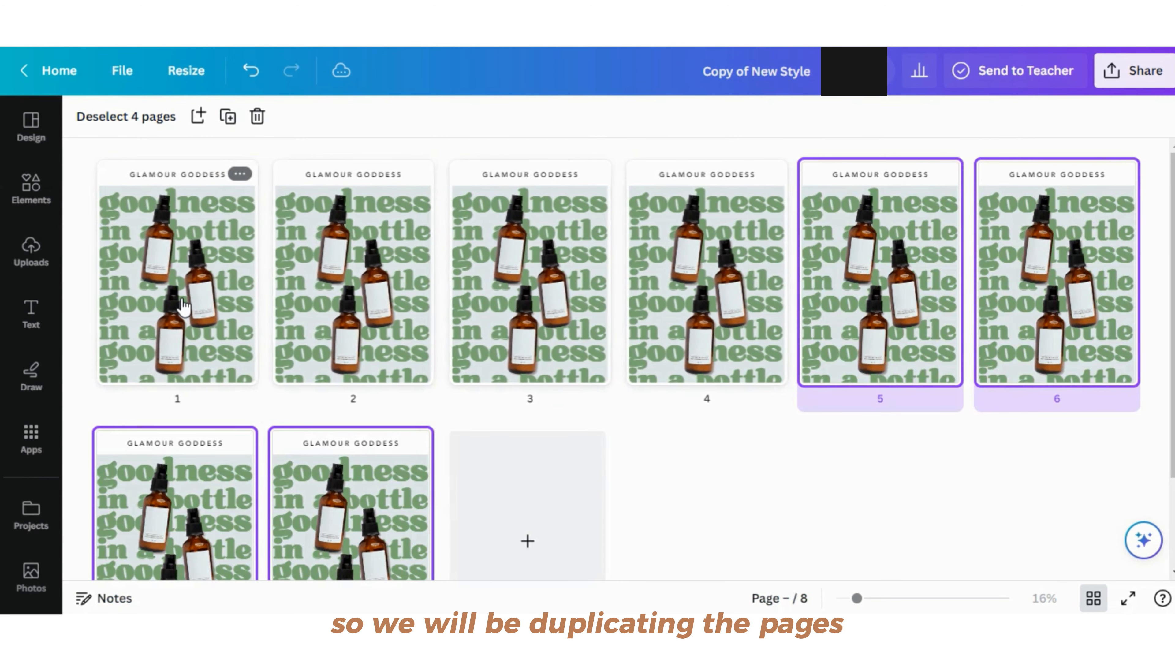
# On page 1, delete all solid text lines below the first "goodness" line, keeping the hollow lines.
pyautogui.doubleClick(192, 289)
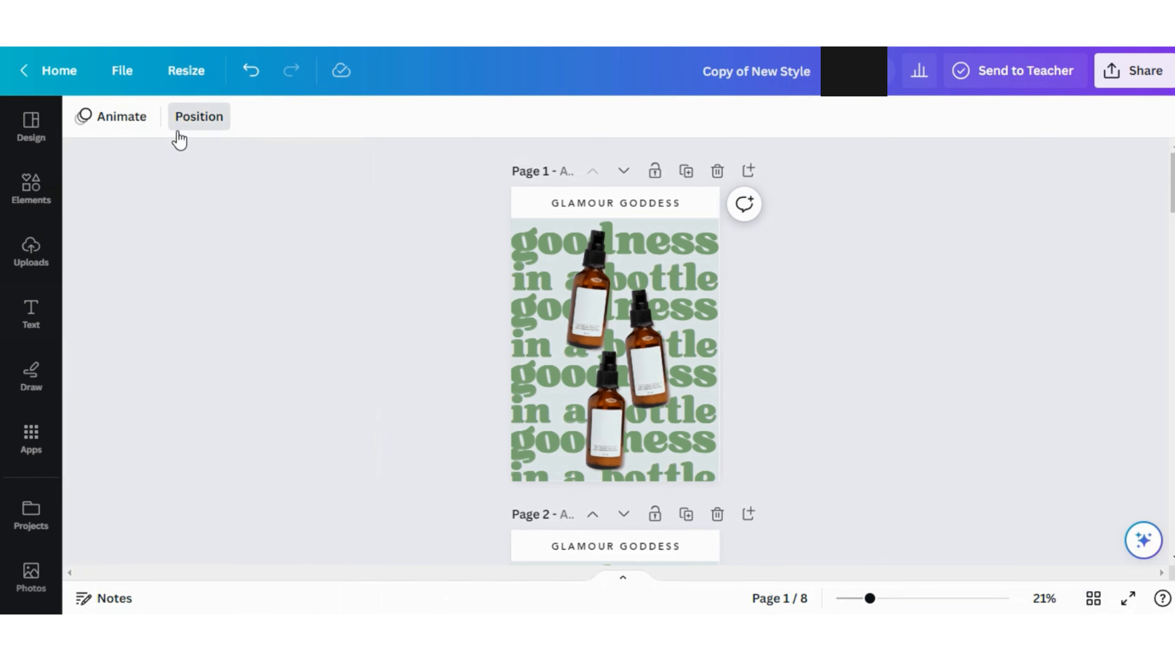
pyautogui.click(178, 129)
pyautogui.scroll(-3, 301, 444)
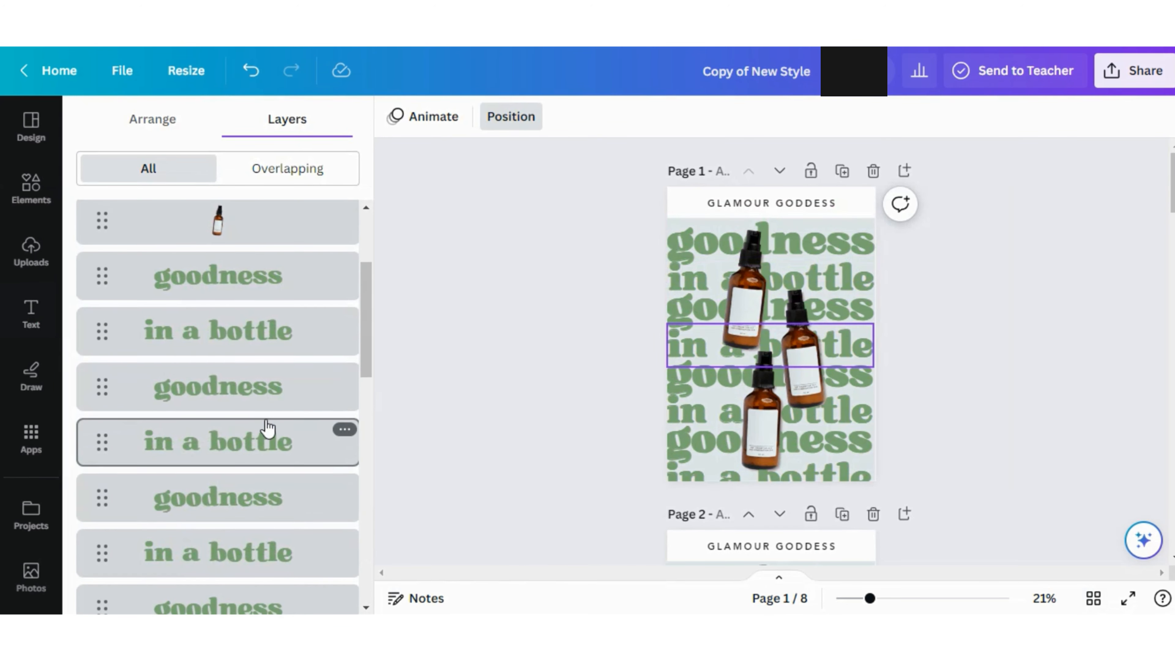
pyautogui.click(243, 339)
pyautogui.scroll(-3, 241, 398)
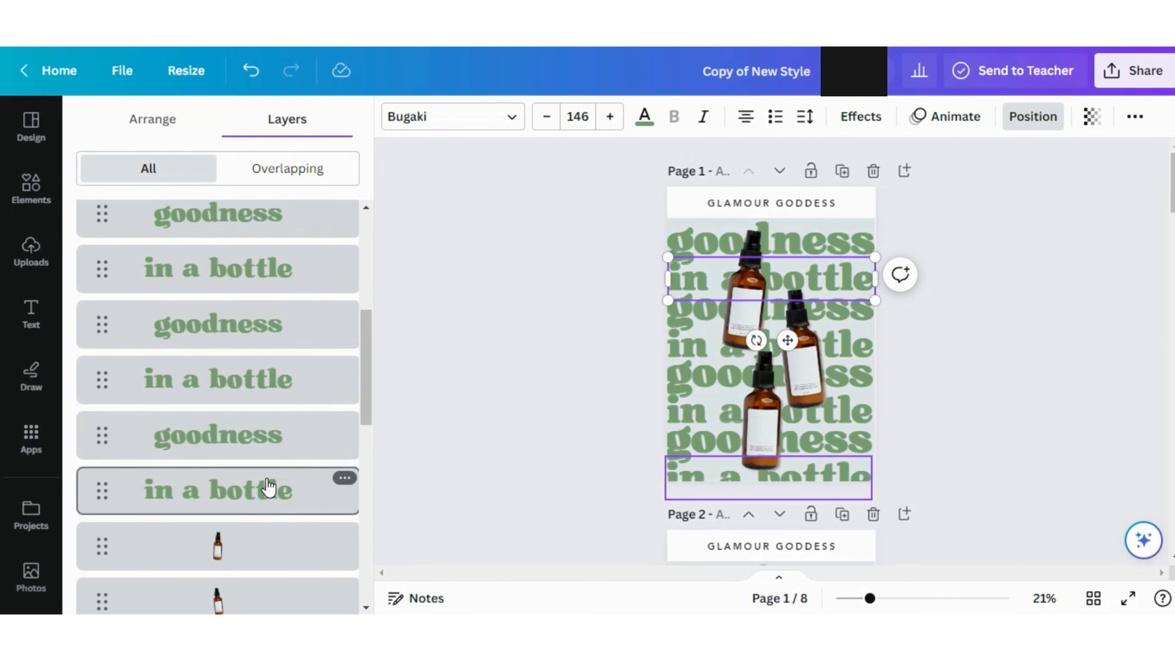
pyautogui.keyDown('shift'); pyautogui.click(270, 486); pyautogui.keyUp('shift')
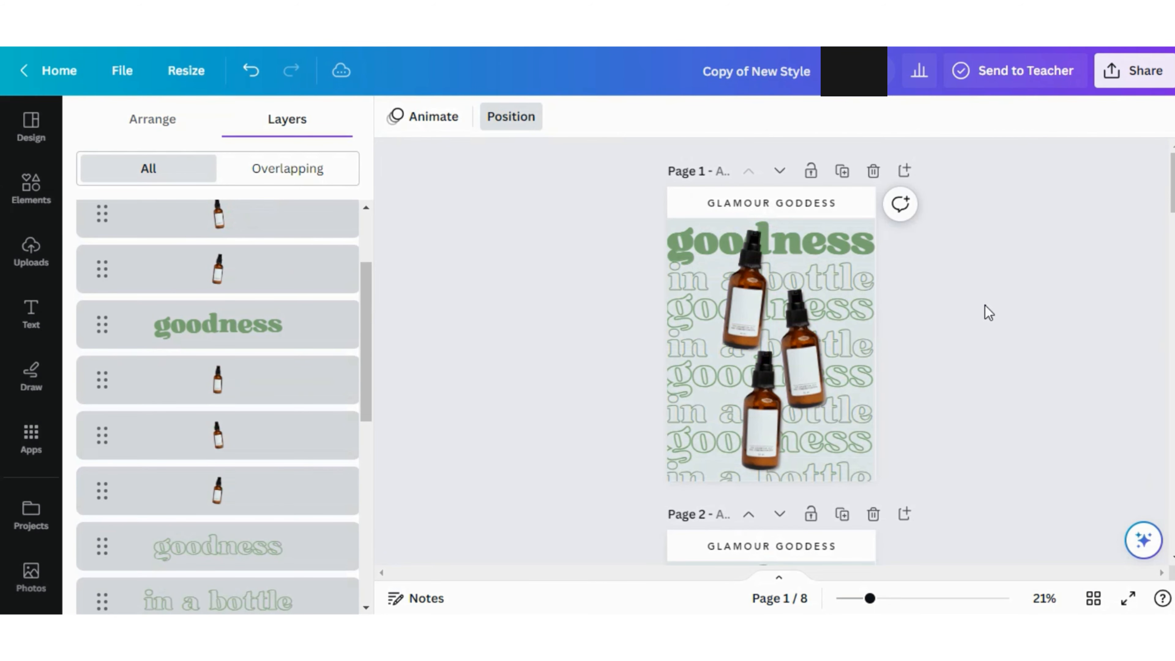
pyautogui.click(988, 313)
# On page 2, delete the solid first "goodness" line from the layers.
pyautogui.scroll(-5, 897, 301)
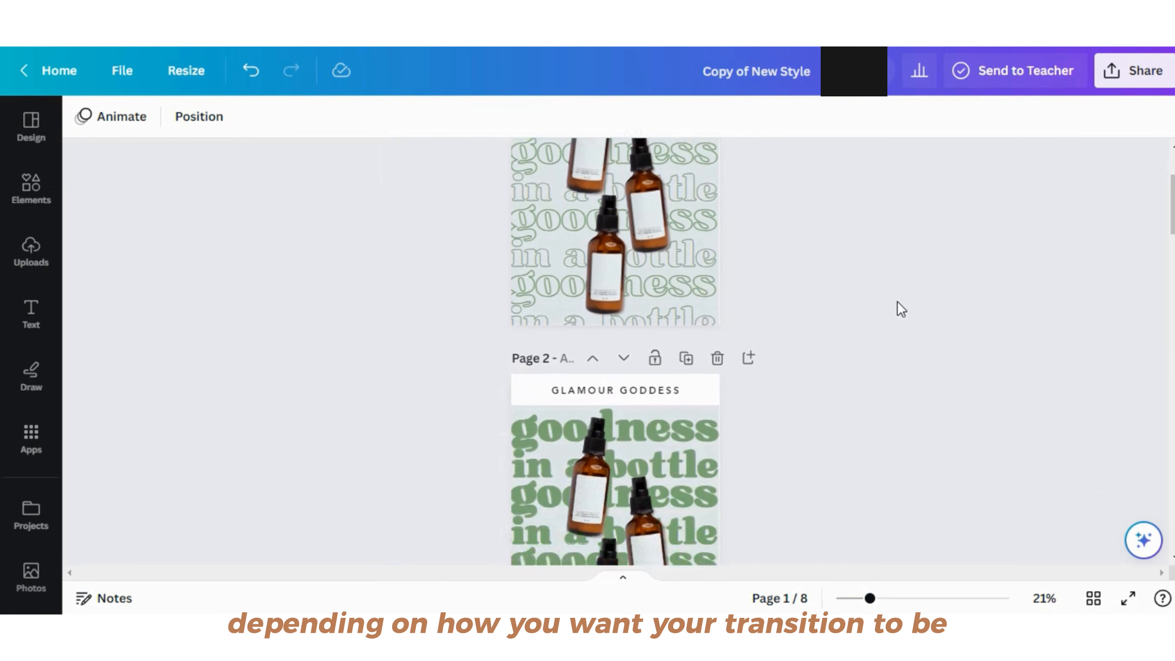
pyautogui.click(712, 255)
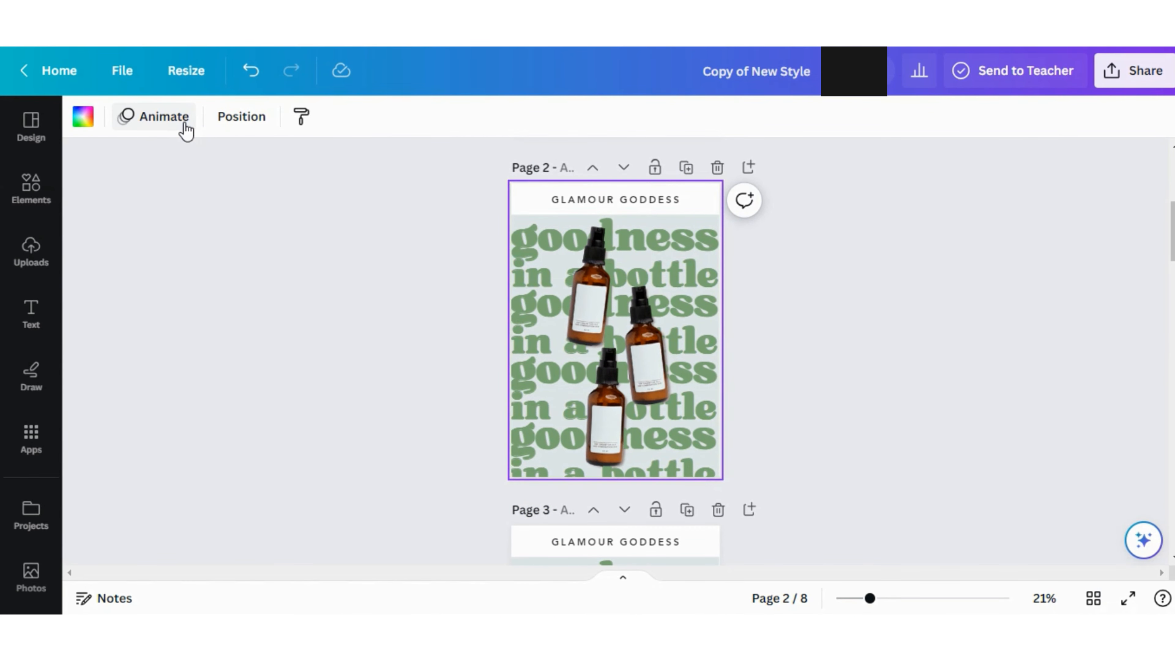
pyautogui.click(241, 127)
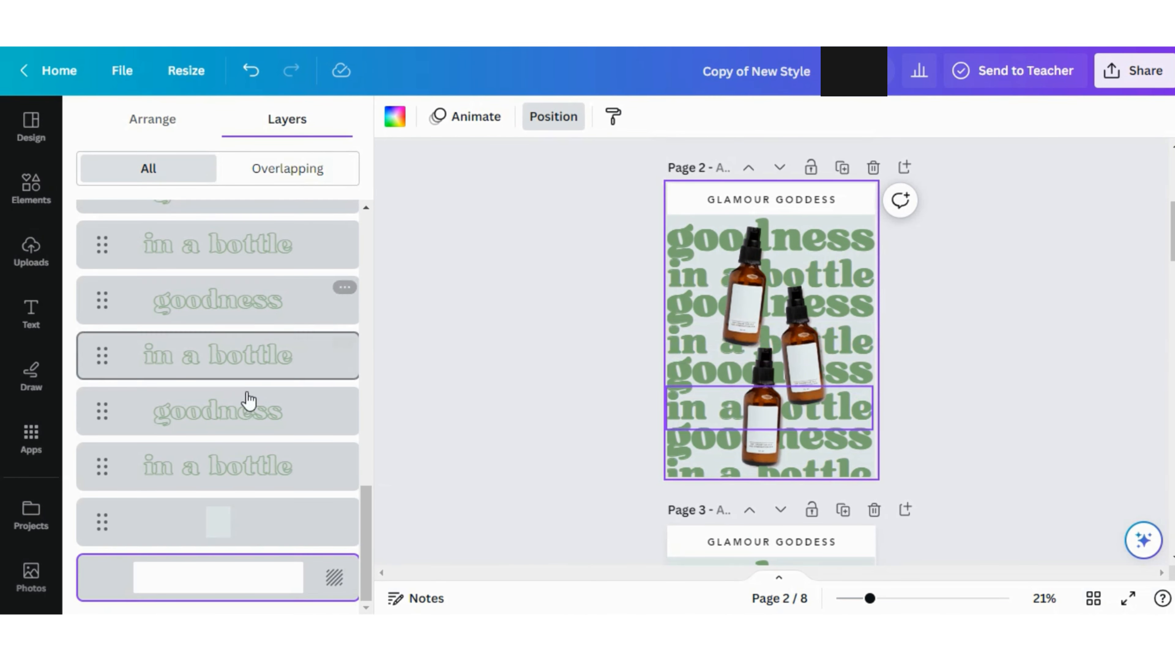
pyautogui.scroll(3, 245, 403)
pyautogui.scroll(5, 245, 405)
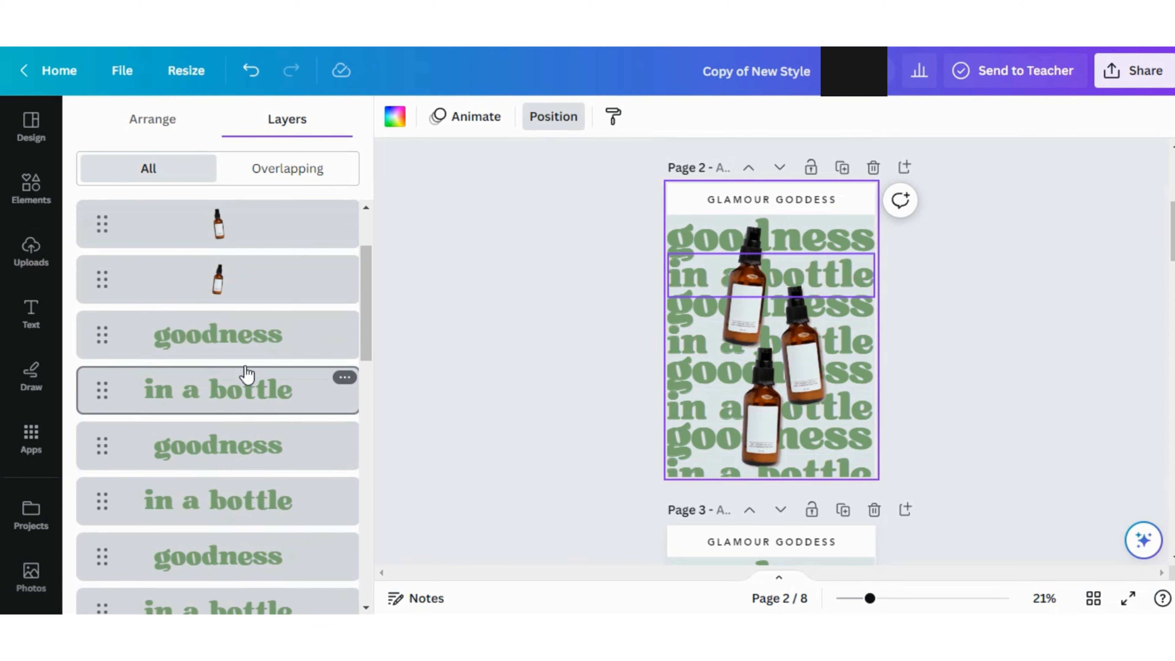
pyautogui.click(275, 357)
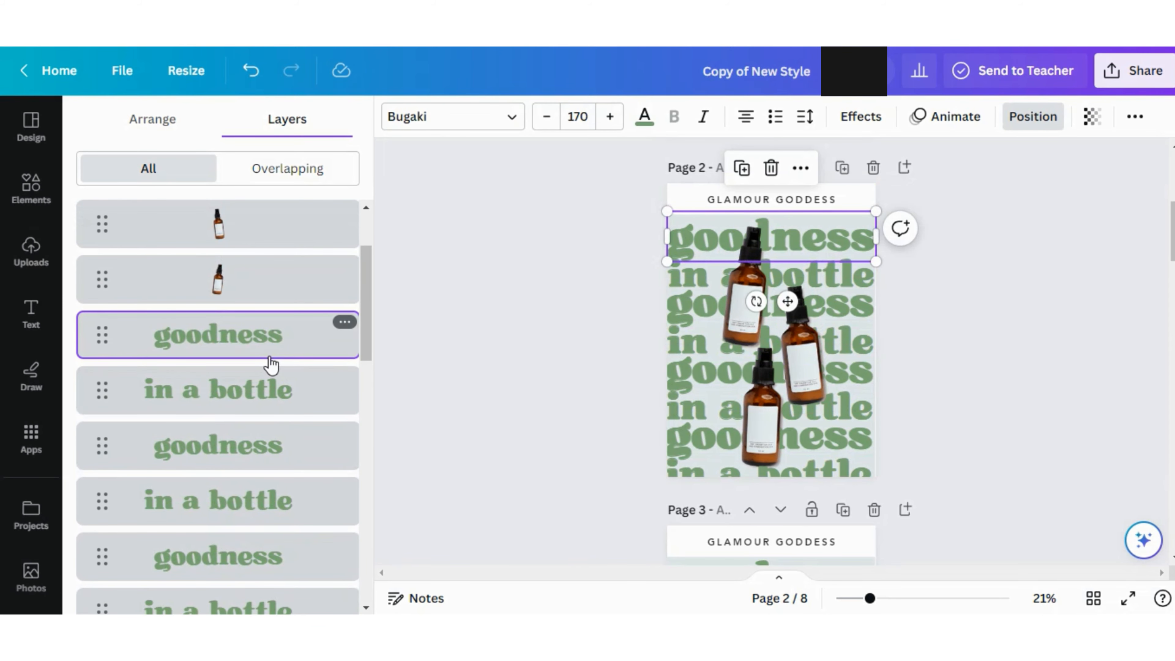
pyautogui.press('Delete')
# Delete page 2's solid text lines from the third line down, keeping the solid "in a bottle" on the second line.
pyautogui.click(266, 393)
pyautogui.scroll(-5, 271, 400)
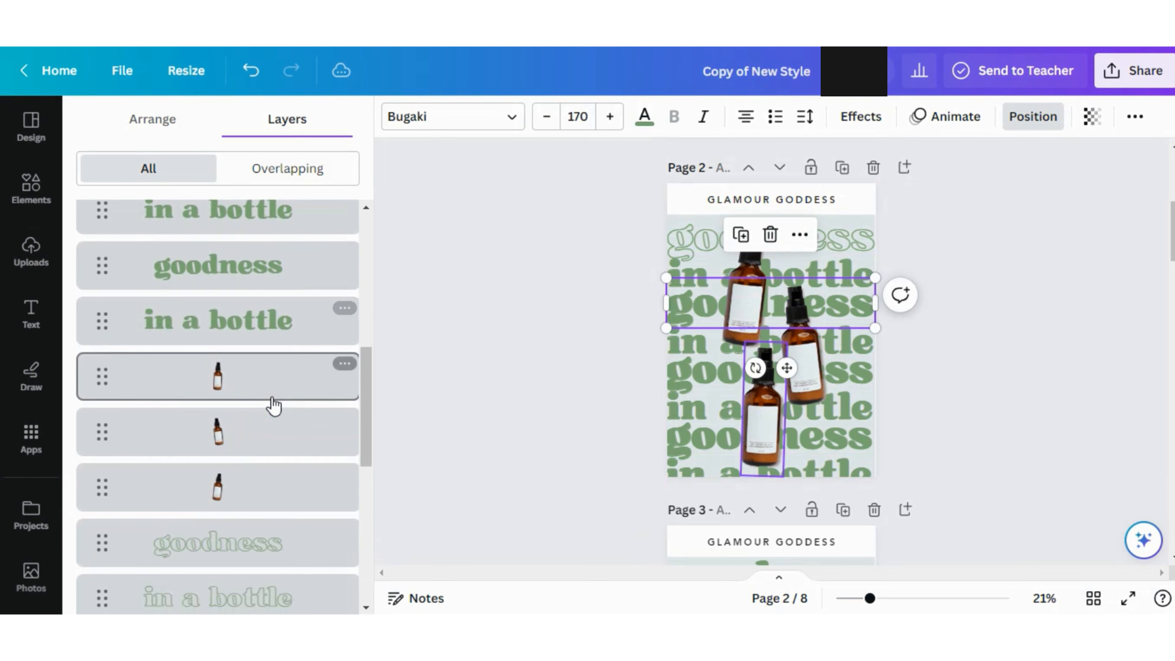
pyautogui.keyDown('shift'); pyautogui.click(290, 333); pyautogui.keyUp('shift')
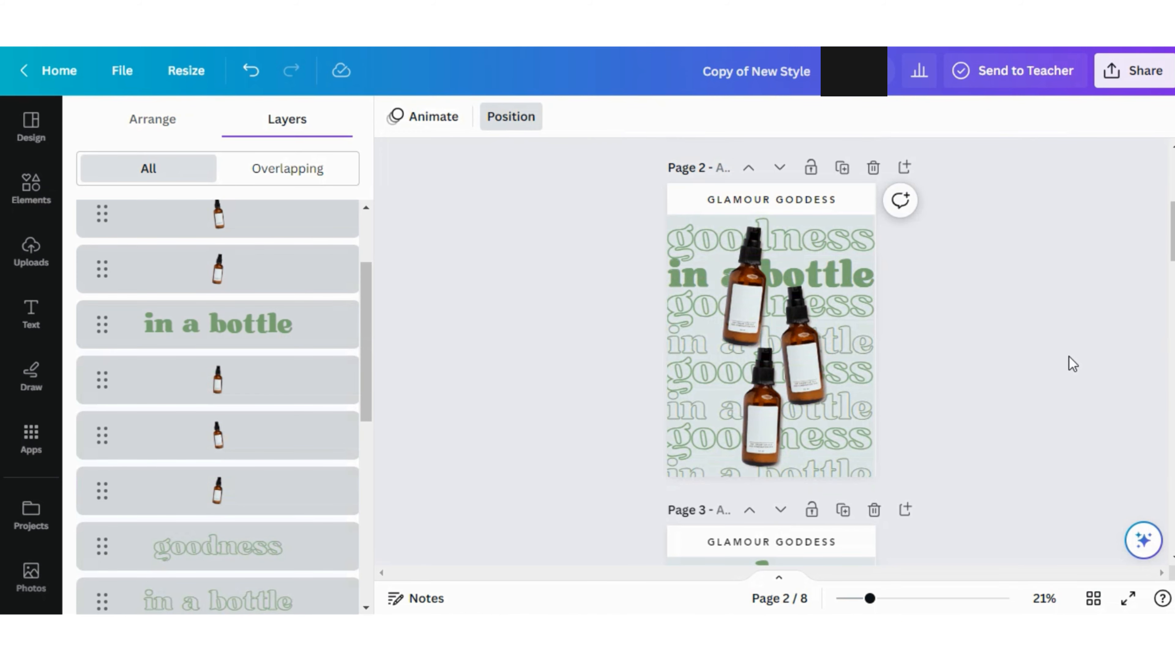
pyautogui.click(1070, 362)
# On page 3, delete the first two solid text lines, "goodness" and "in a bottle".
pyautogui.scroll(-5, 807, 328)
pyautogui.click(713, 201)
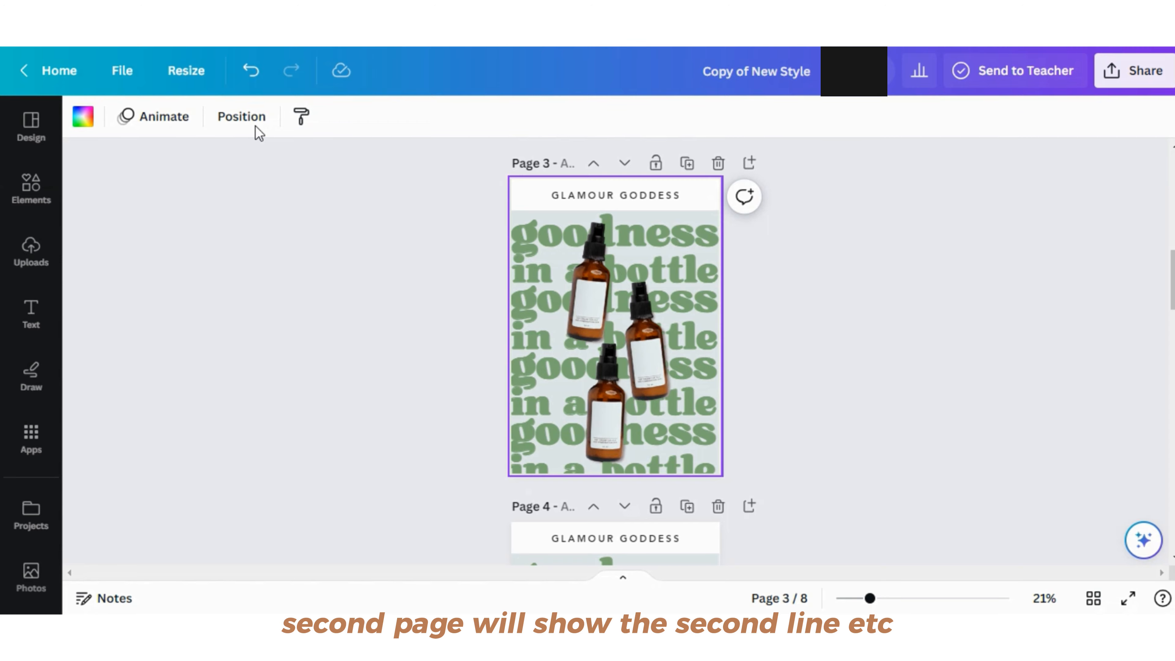
pyautogui.click(241, 117)
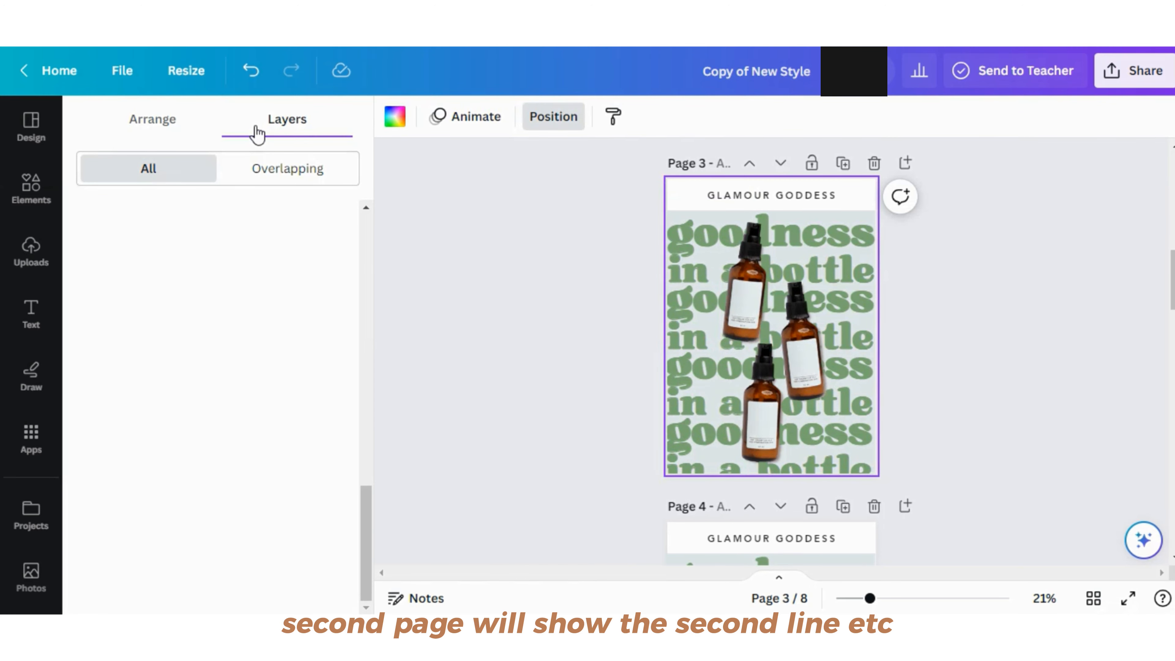
pyautogui.scroll(5, 228, 398)
pyautogui.scroll(8, 230, 408)
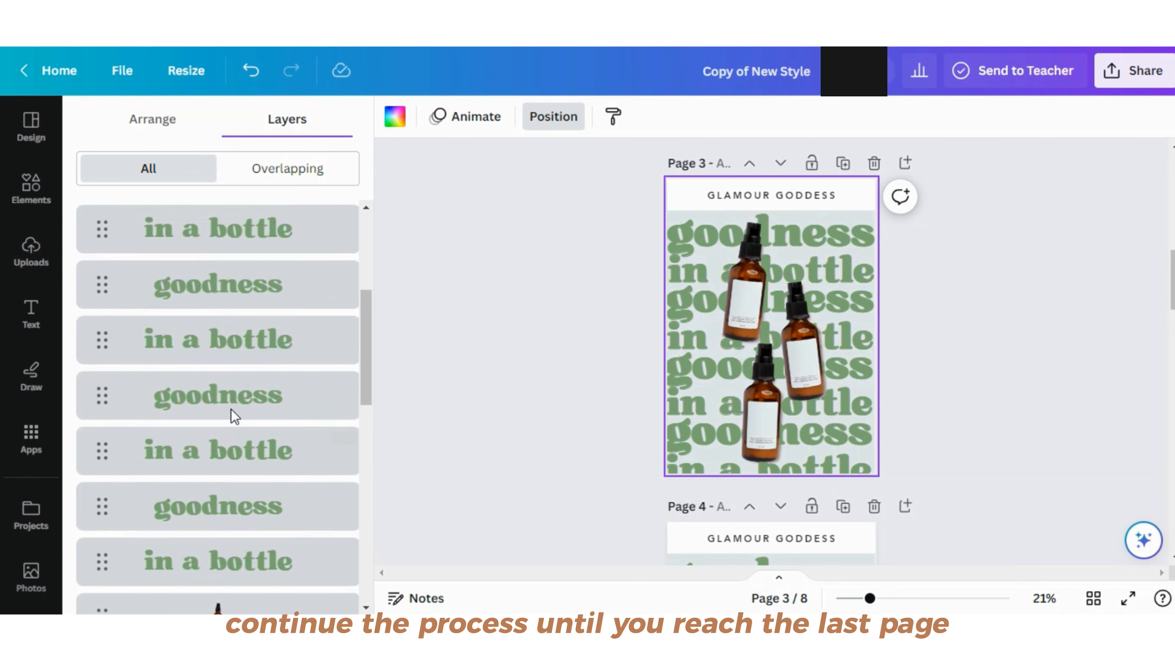
pyautogui.click(250, 425)
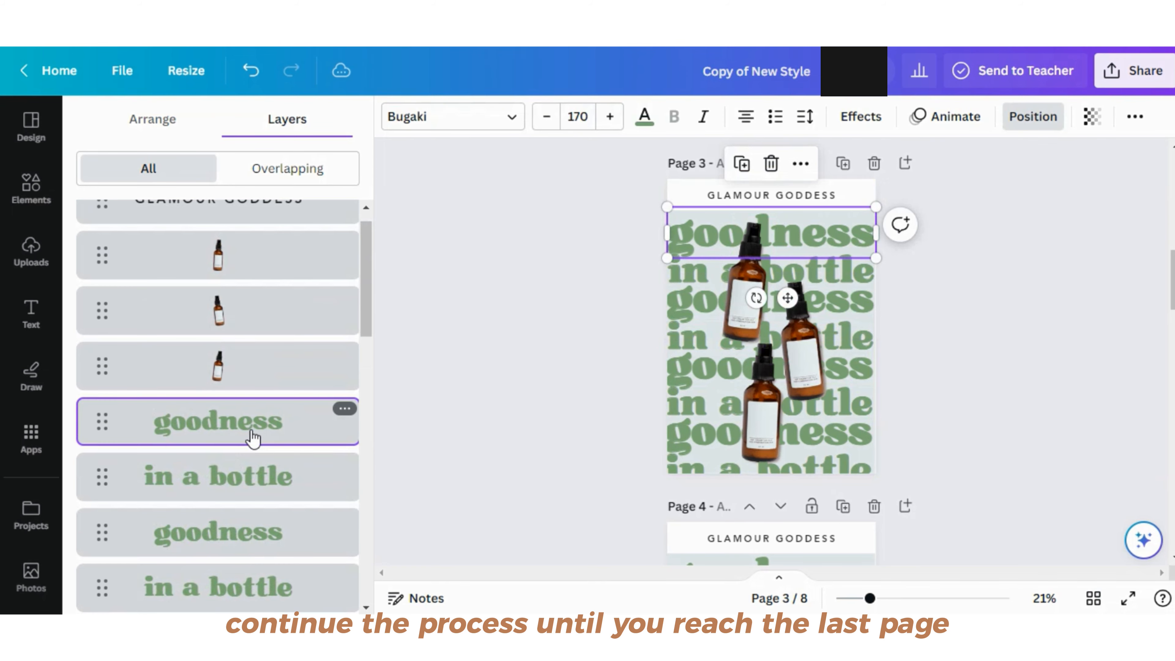
pyautogui.keyDown('shift'); pyautogui.click(260, 473); pyautogui.keyUp('shift')
pyautogui.press('Delete')
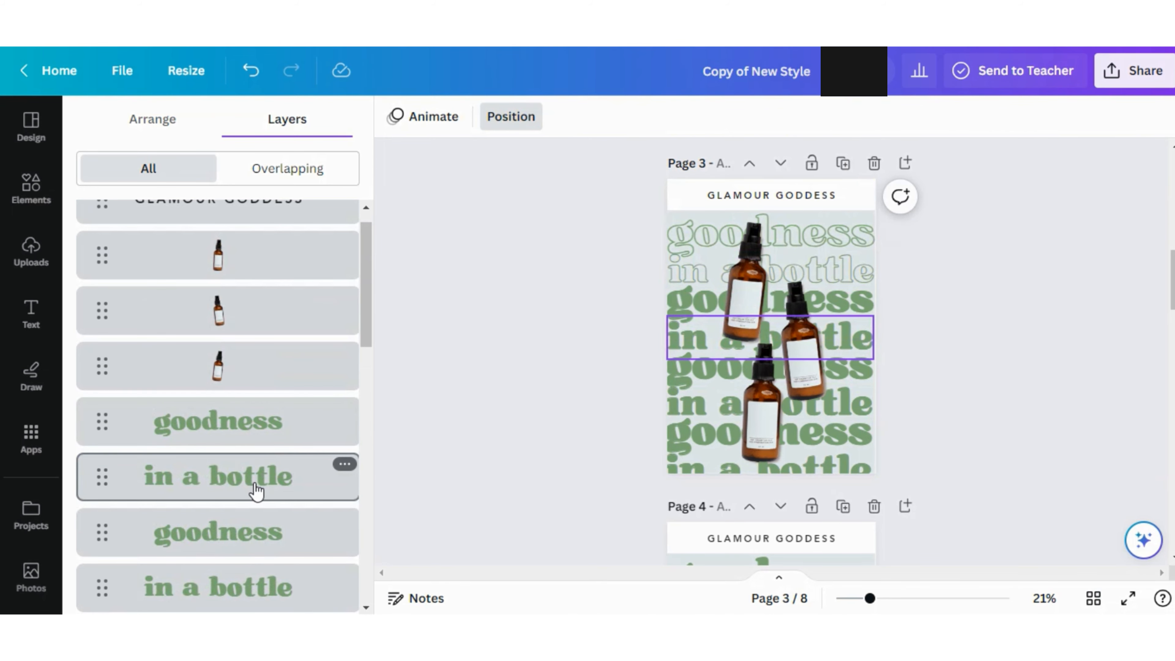
# Delete page 3's solid text lines from the fourth line down, keeping the solid "goodness" on the third line.
pyautogui.click(256, 482)
pyautogui.scroll(-2, 261, 463)
pyautogui.scroll(-3, 271, 440)
pyautogui.keyDown('shift'); pyautogui.click(273, 438); pyautogui.keyUp('shift')
pyautogui.press('Delete')
pyautogui.click(1021, 304)
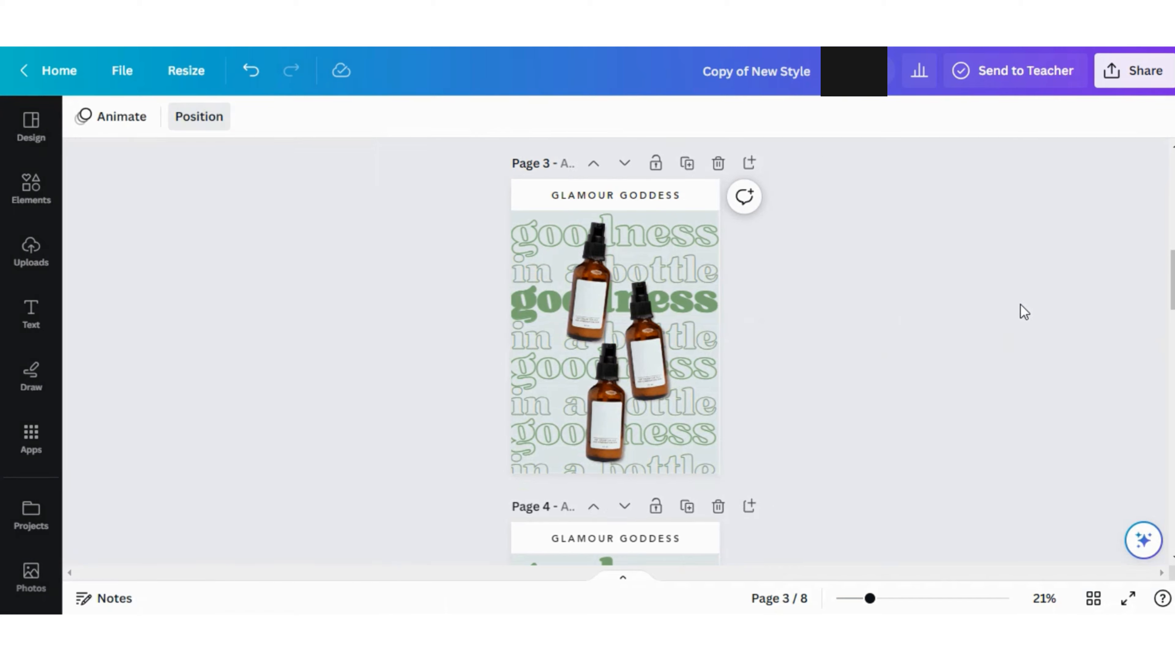
# On page 4, delete the first three solid text lines, "goodness", "in a bottle" and "goodness".
pyautogui.scroll(1, 1003, 338)
pyautogui.scroll(-1, 1004, 345)
pyautogui.scroll(1, 1007, 356)
pyautogui.scroll(-2, 990, 355)
pyautogui.scroll(-3, 959, 362)
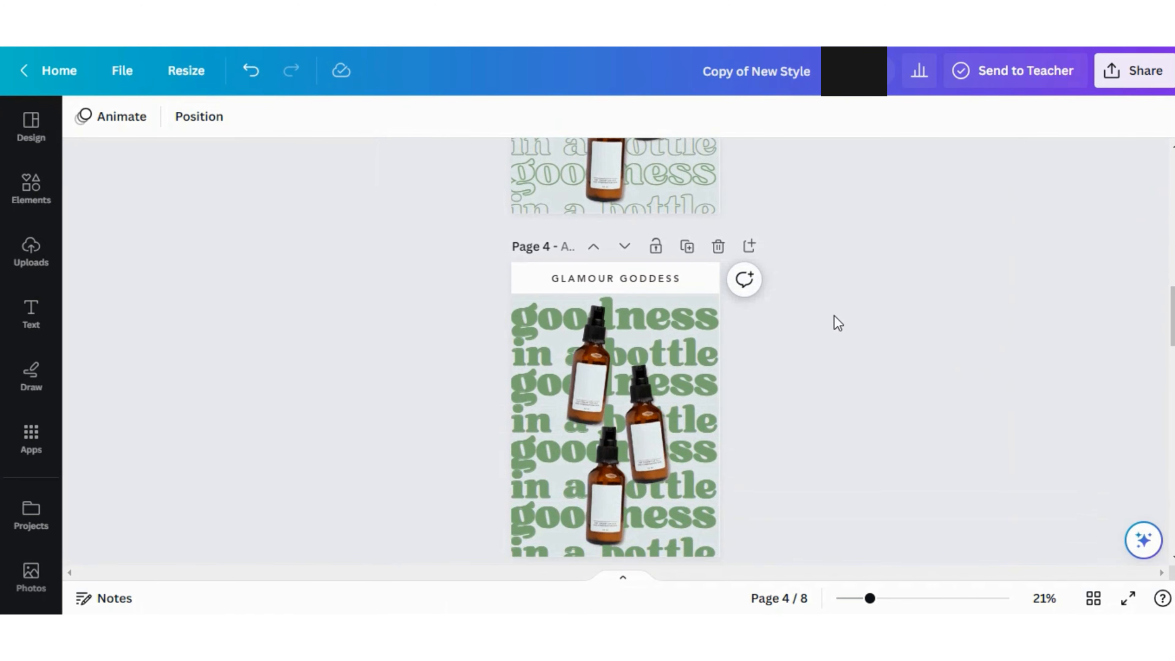
pyautogui.click(711, 283)
pyautogui.click(264, 122)
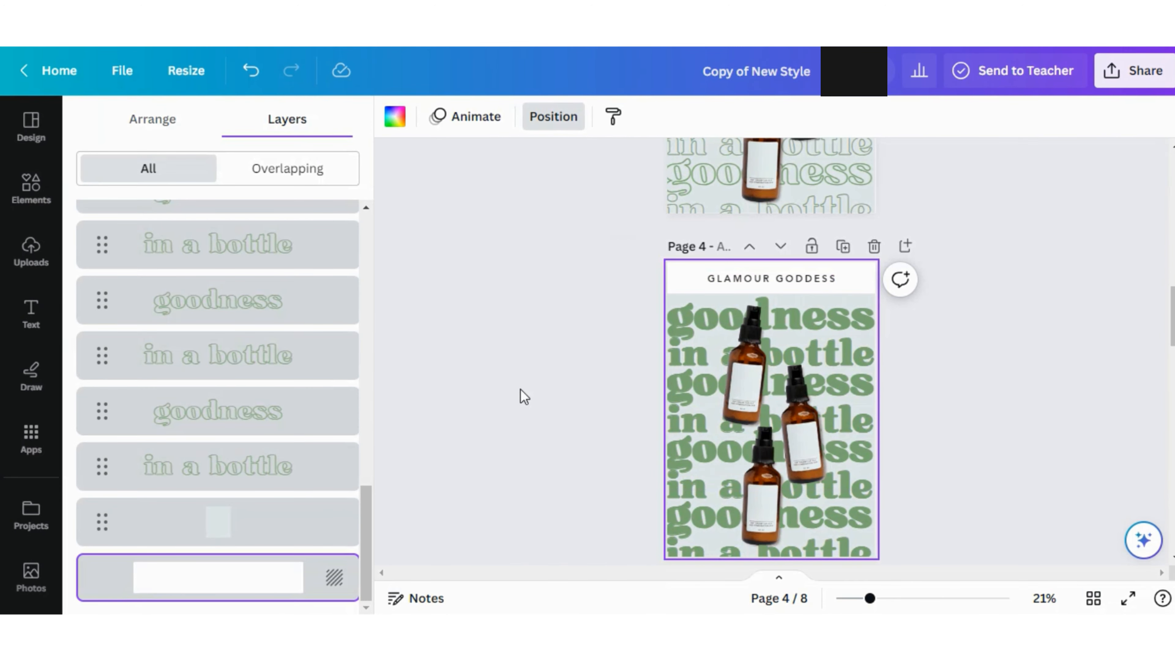
pyautogui.scroll(5, 249, 398)
pyautogui.scroll(2, 259, 394)
pyautogui.click(271, 342)
pyautogui.keyDown('shift'); pyautogui.click(276, 393); pyautogui.keyUp('shift')
pyautogui.keyDown('shift'); pyautogui.click(288, 451); pyautogui.keyUp('shift')
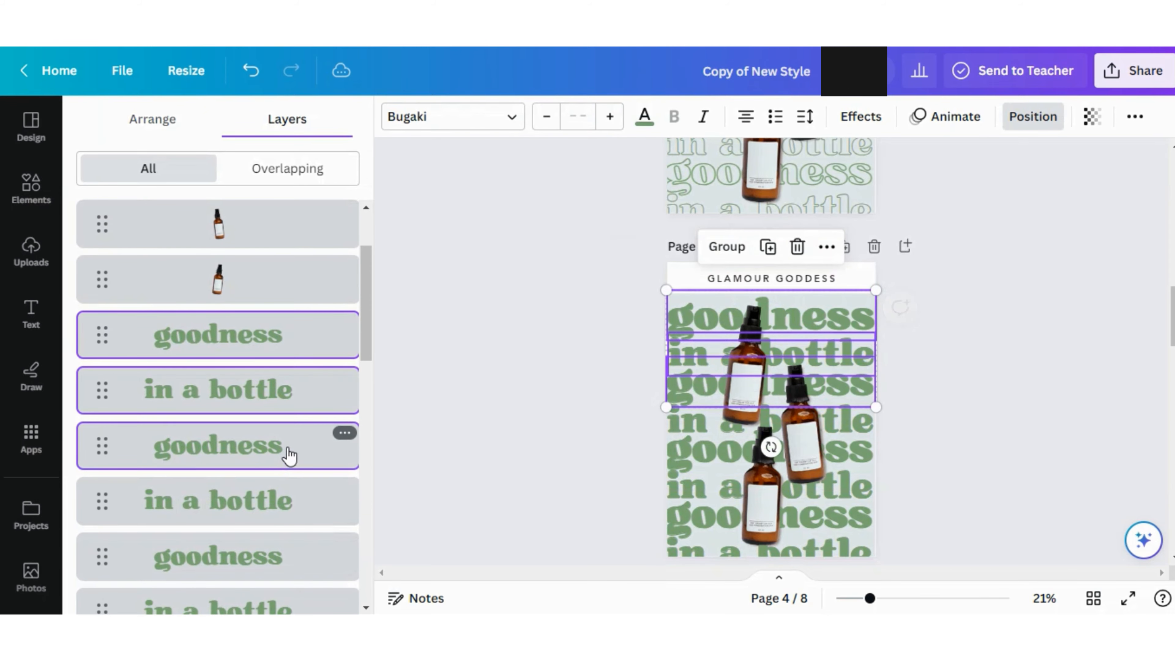
pyautogui.press('Delete')
# Delete page 4's solid text lines from the fifth line down, keeping the solid "in a bottle" on the fourth line.
pyautogui.click(294, 396)
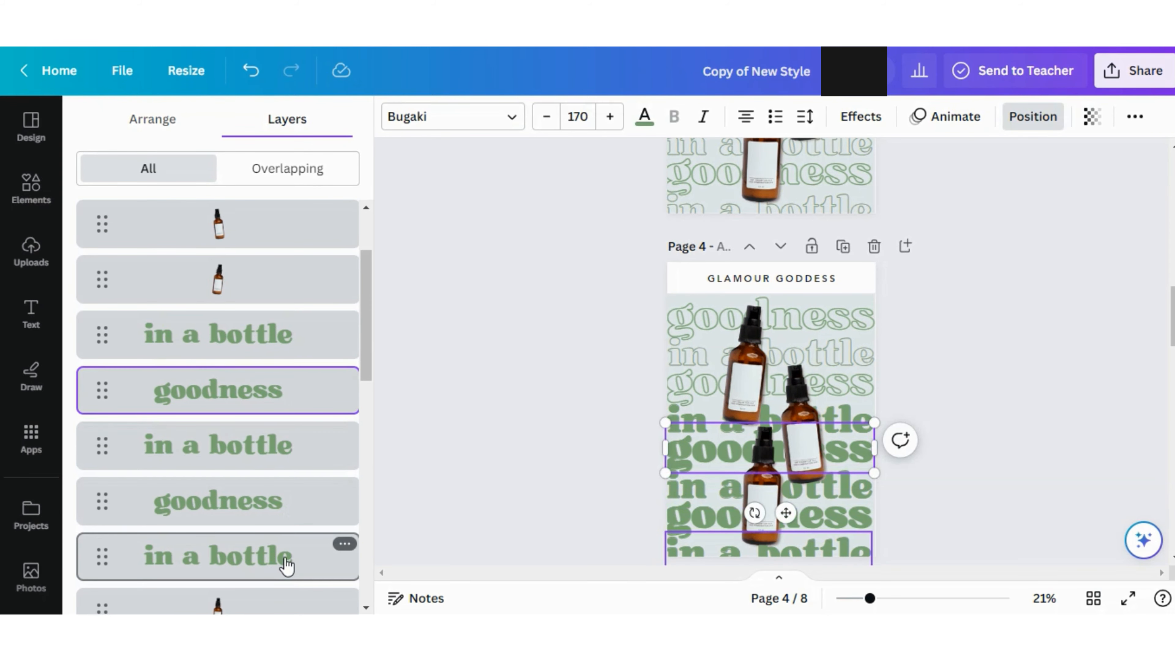
pyautogui.keyDown('shift'); pyautogui.click(285, 560); pyautogui.keyUp('shift')
pyautogui.press('Delete')
pyautogui.click(993, 339)
# On page 5, delete every solid text line except "goodness" on the fifth line.
pyautogui.scroll(-5, 992, 339)
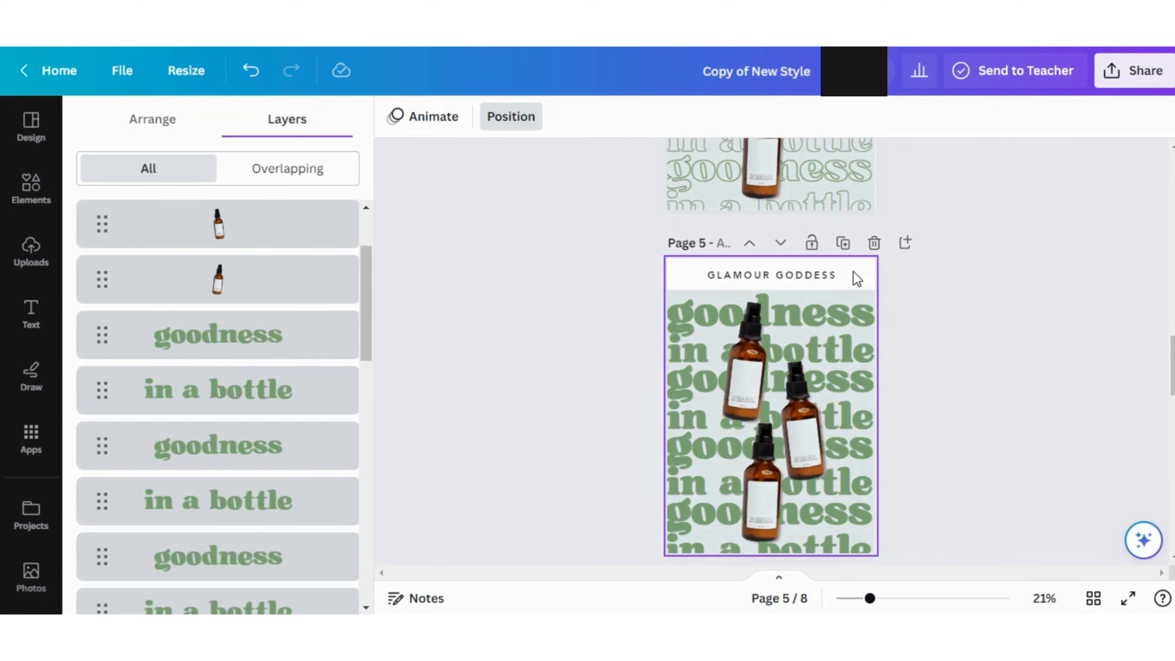
pyautogui.click(274, 342)
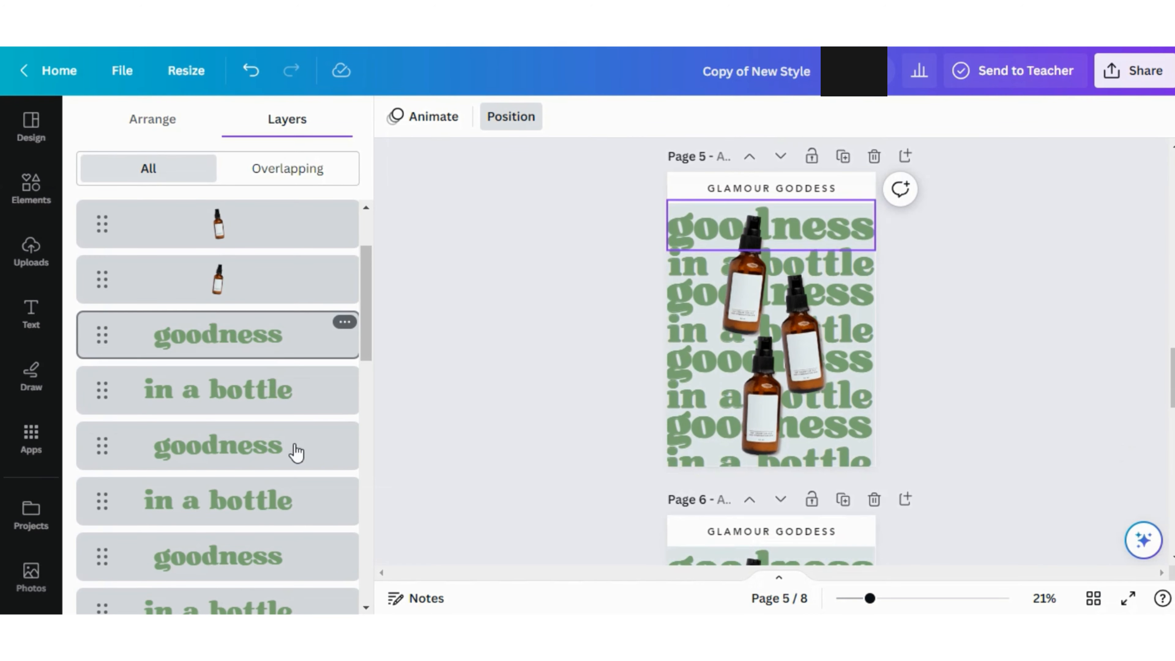
pyautogui.keyDown('shift'); pyautogui.click(289, 499); pyautogui.keyUp('shift')
pyautogui.press('Delete')
pyautogui.click(296, 392)
pyautogui.keyDown('shift'); pyautogui.click(326, 521); pyautogui.keyUp('shift')
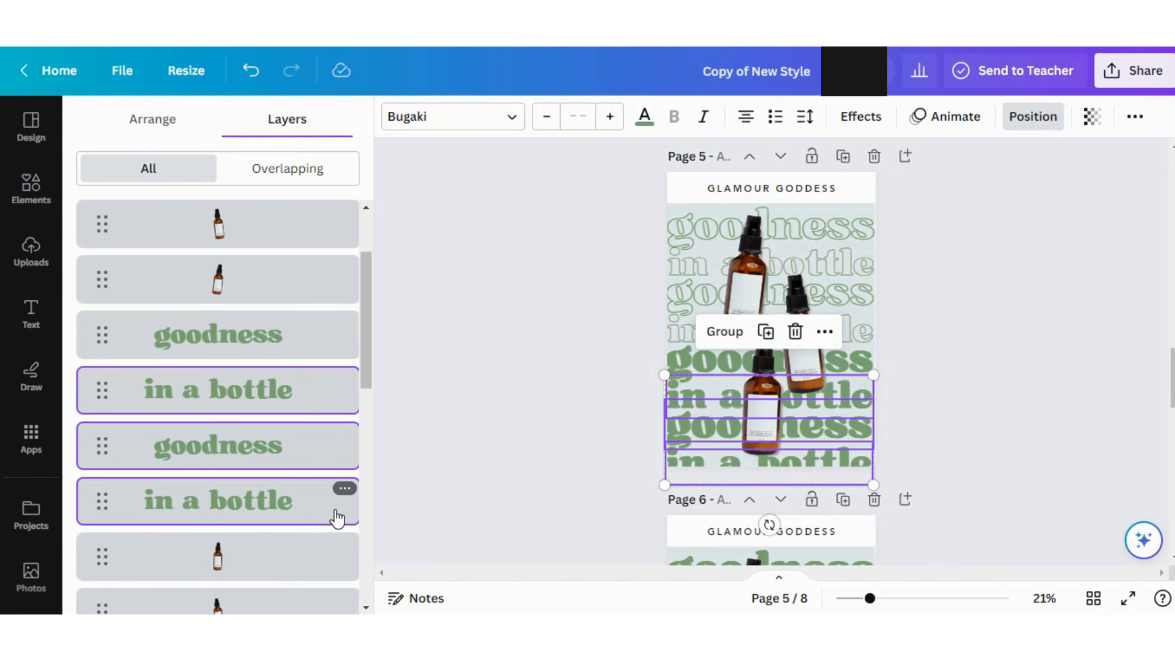
pyautogui.press('Delete')
# On page 6, delete the first five solid text lines, from the first "goodness" through the fifth-line "goodness".
pyautogui.scroll(-5, 555, 380)
pyautogui.scroll(-10, 314, 376)
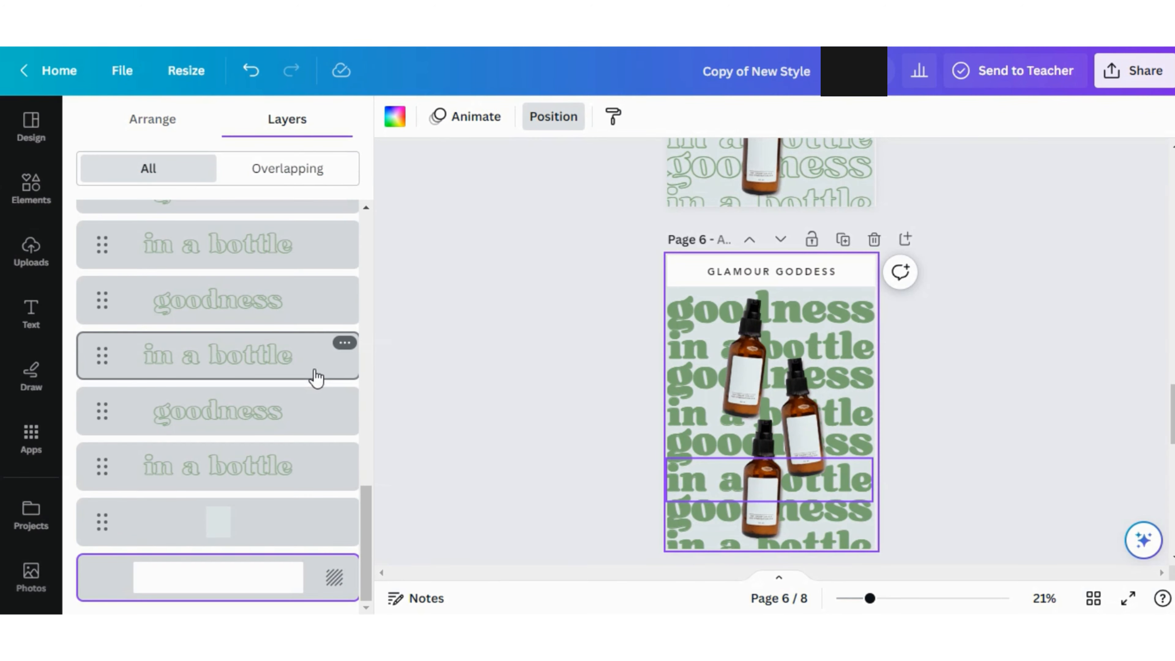
pyautogui.scroll(10, 254, 453)
pyautogui.click(293, 354)
pyautogui.scroll(-10, 247, 237)
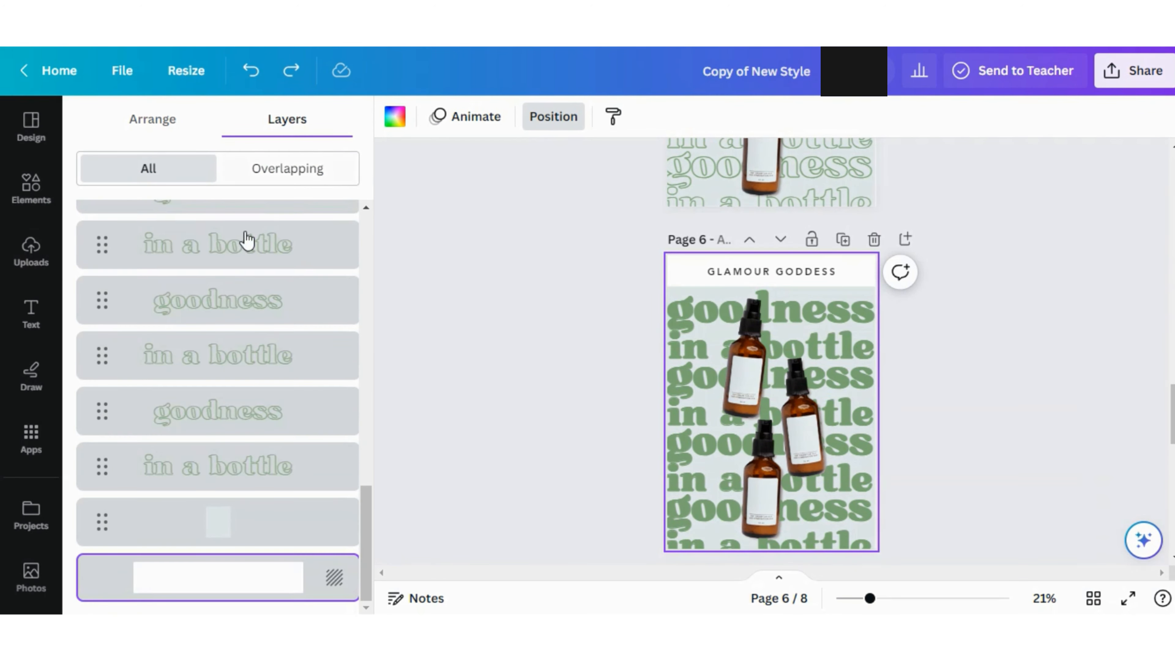
pyautogui.scroll(7, 249, 334)
pyautogui.click(272, 312)
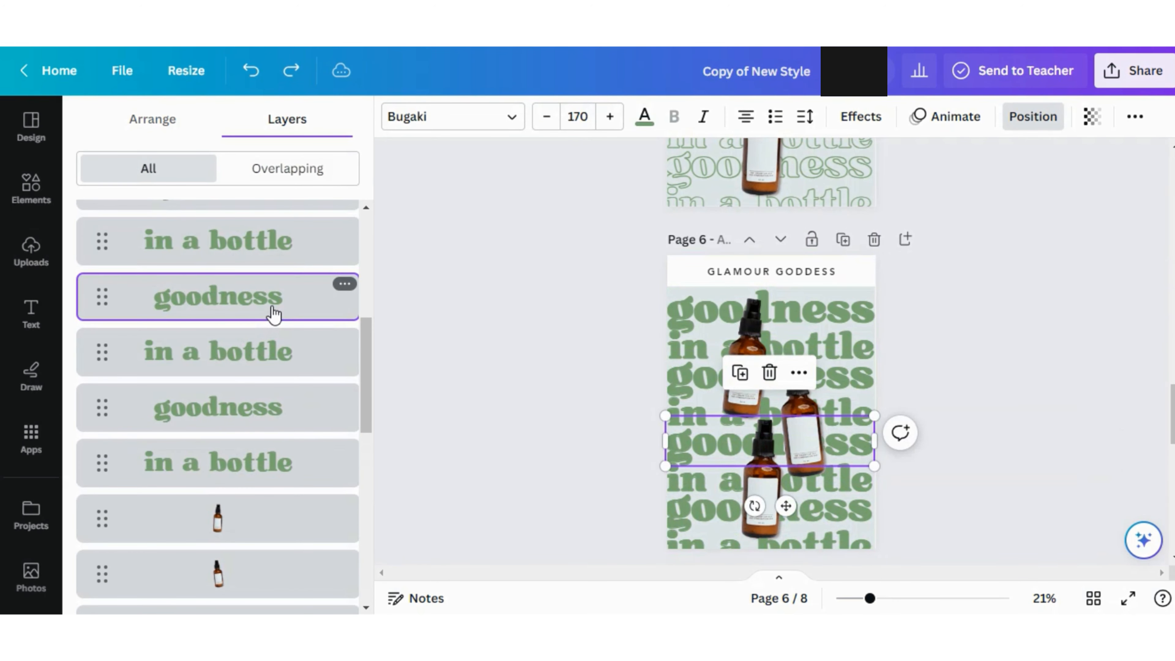
pyautogui.scroll(5, 273, 314)
pyautogui.keyDown('shift'); pyautogui.click(269, 334); pyautogui.keyUp('shift')
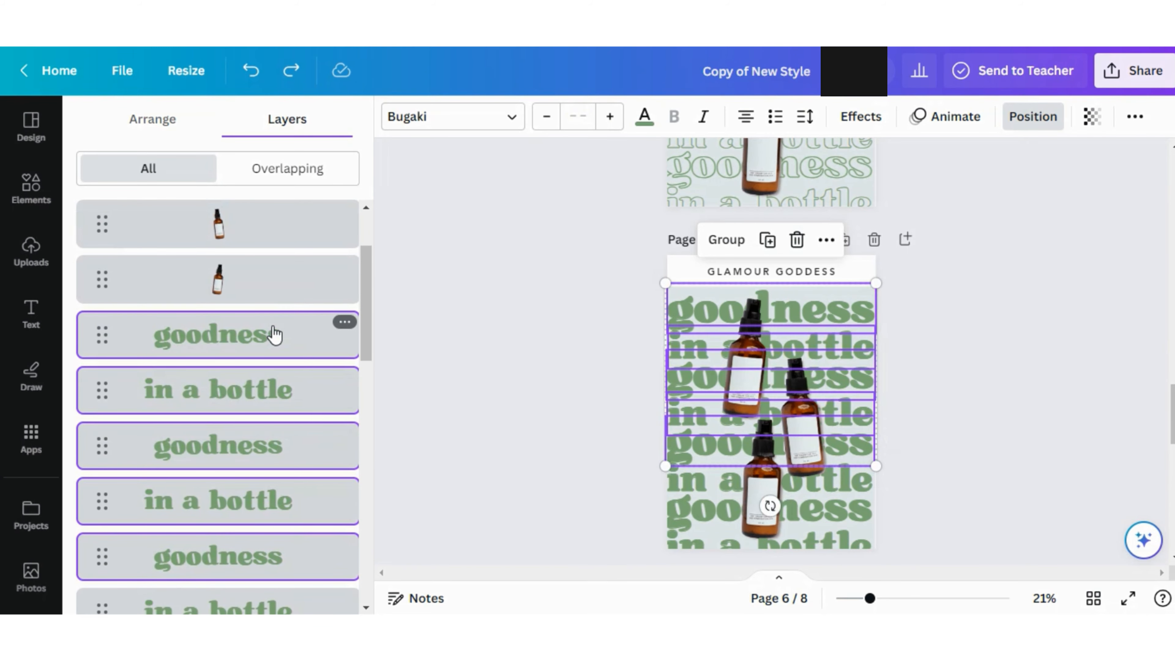
pyautogui.press('Delete')
# Delete page 6's solid text lines from the seventh line down, keeping the solid "in a bottle" on the sixth line.
pyautogui.click(276, 391)
pyautogui.keyDown('shift'); pyautogui.click(278, 445); pyautogui.keyUp('shift')
pyautogui.press('Delete')
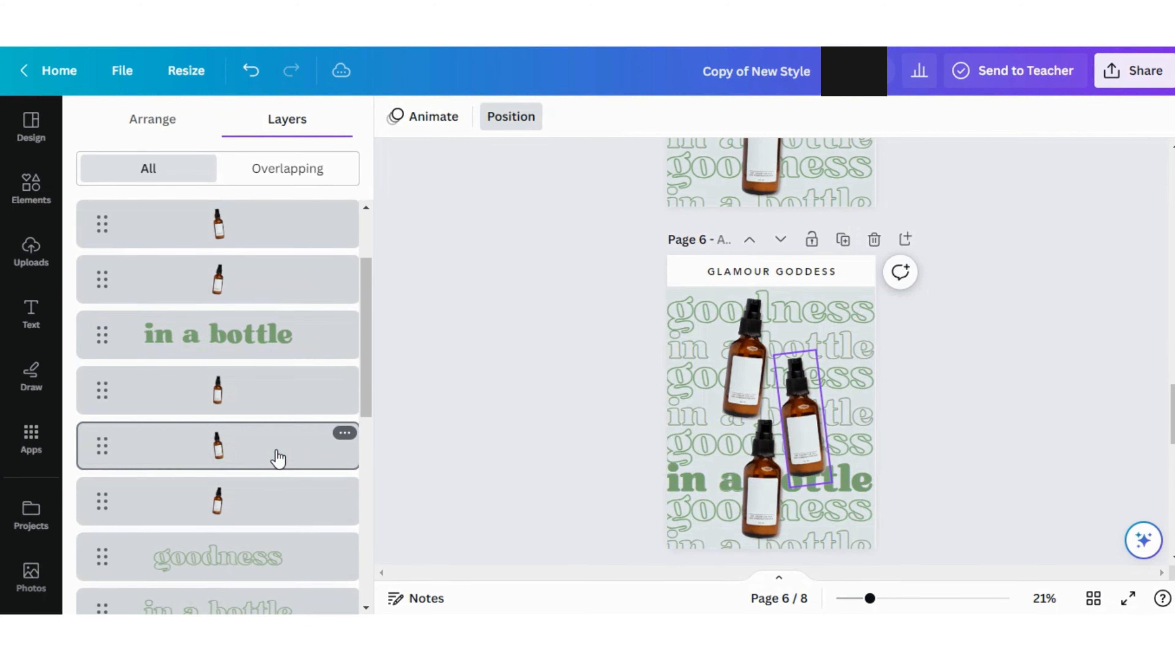
# On page 7, delete the first six solid text lines and the last one, keeping the solid "goodness" on the seventh line.
pyautogui.scroll(-8, 939, 405)
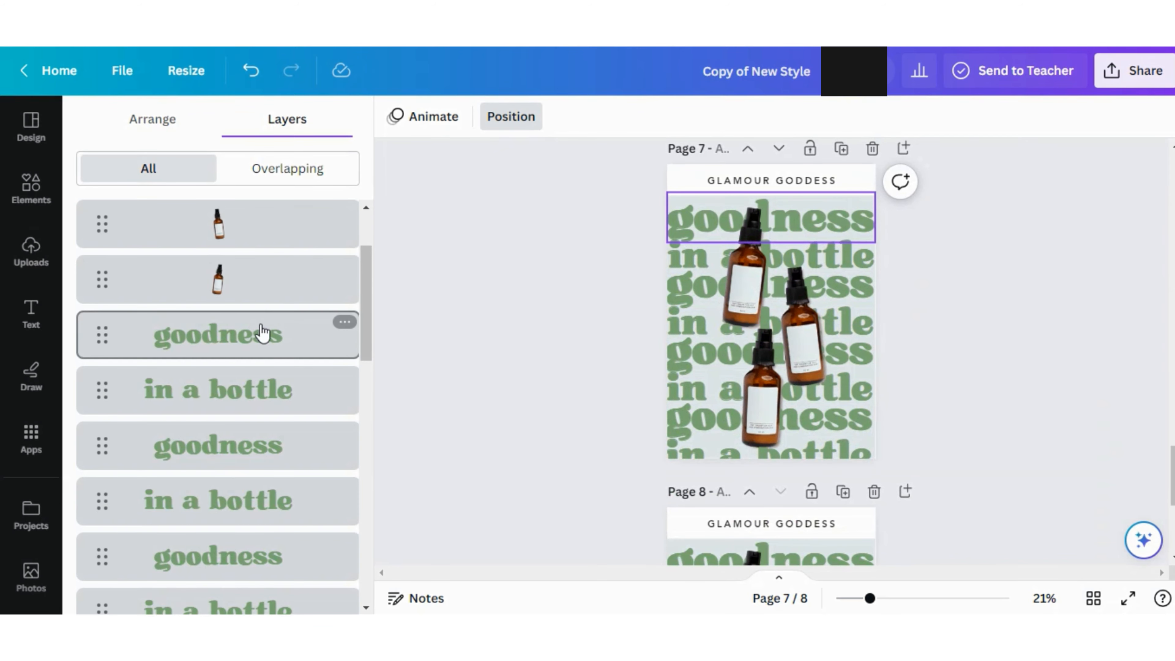
pyautogui.click(262, 333)
pyautogui.scroll(-3, 281, 446)
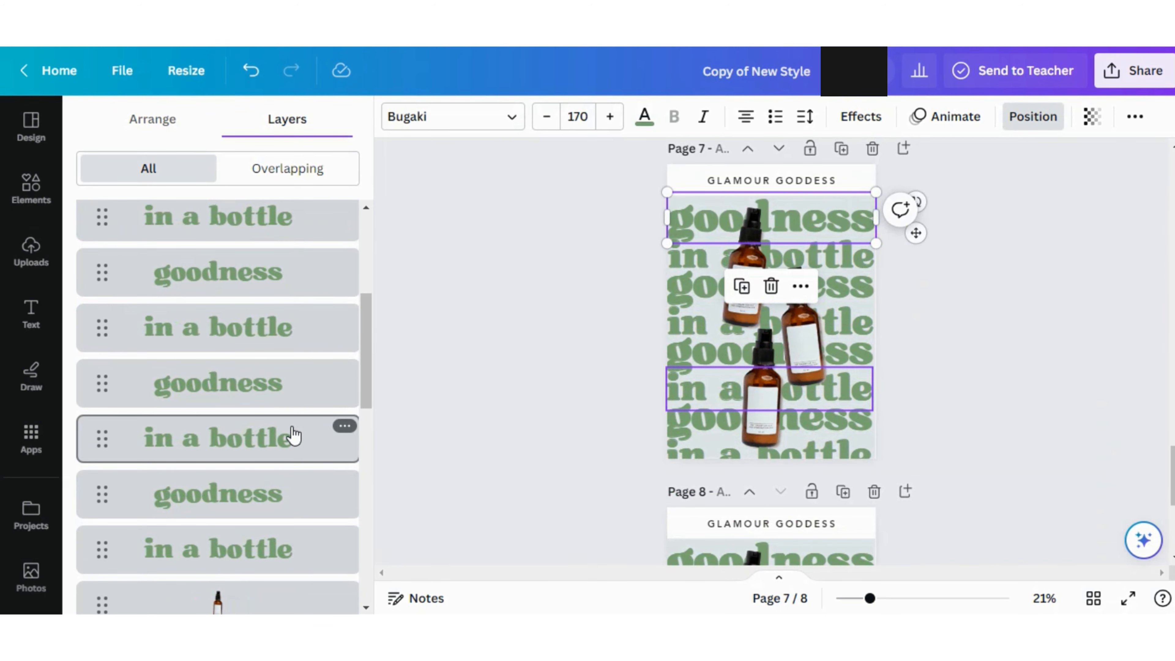
pyautogui.scroll(3, 519, 357)
pyautogui.scroll(-1, 520, 357)
pyautogui.keyDown('shift'); pyautogui.click(269, 449); pyautogui.keyUp('shift')
pyautogui.scroll(5, 270, 453)
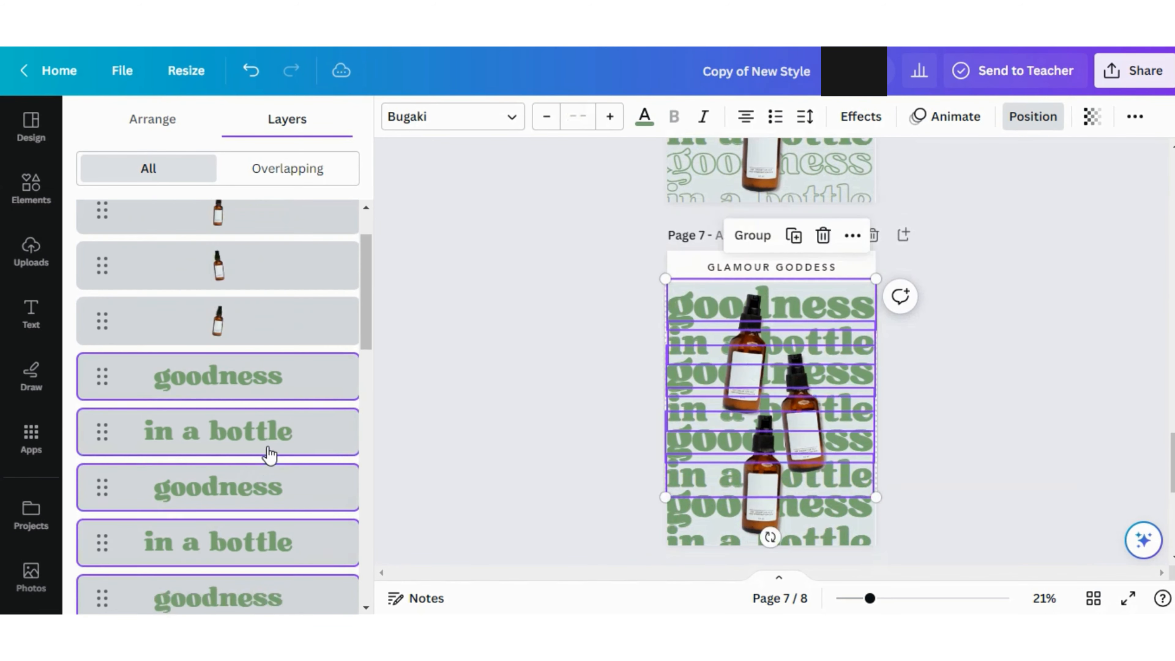
pyautogui.press('Delete')
pyautogui.click(214, 449)
pyautogui.press('Delete')
# Duplicate page 8 with all its solid text lines intact.
pyautogui.scroll(-7, 901, 382)
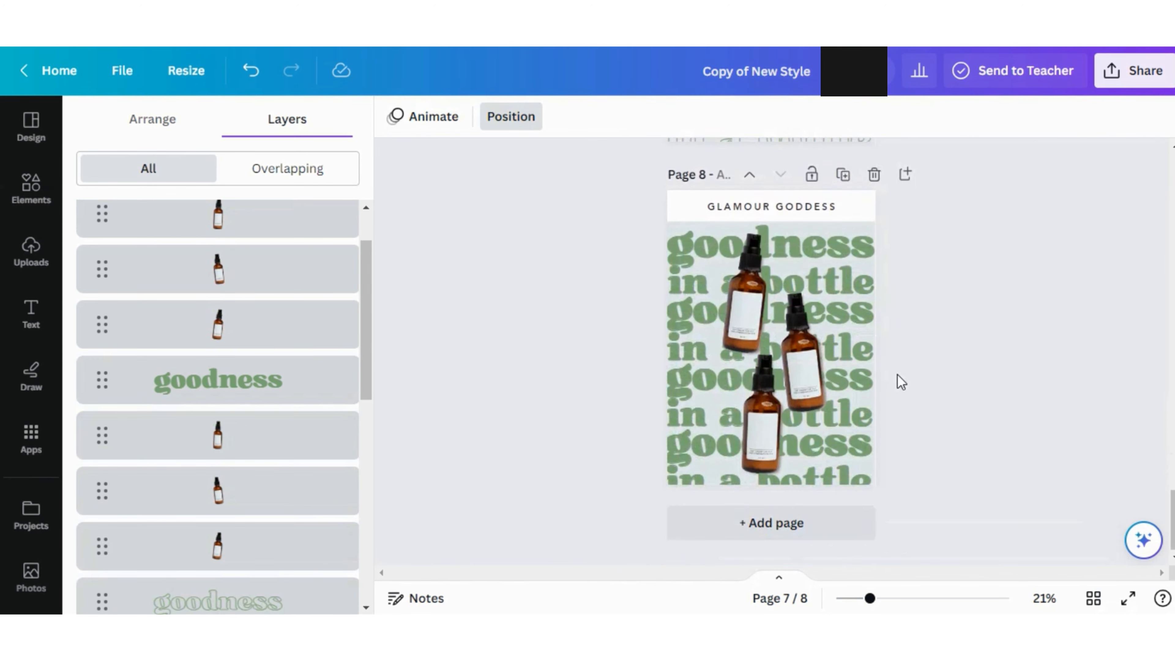
pyautogui.click(858, 207)
pyautogui.click(602, 259)
pyautogui.click(850, 172)
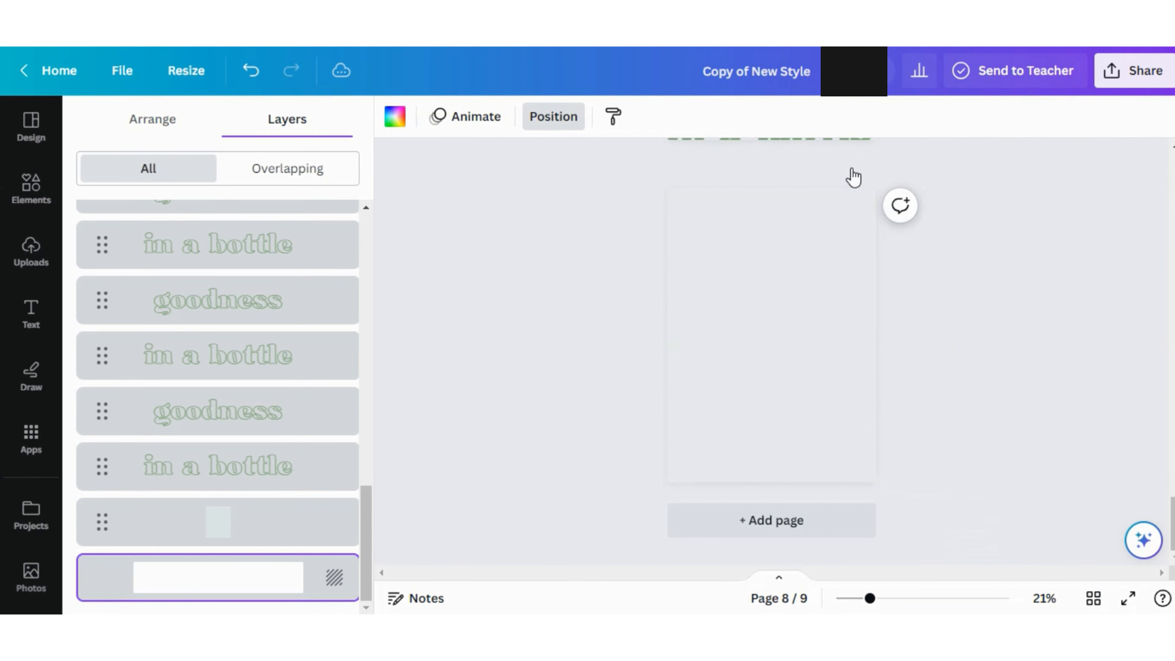
# On page 8, delete the first seven solid text lines, keeping only the solid "in a bottle" on the last line.
pyautogui.scroll(5, 786, 273)
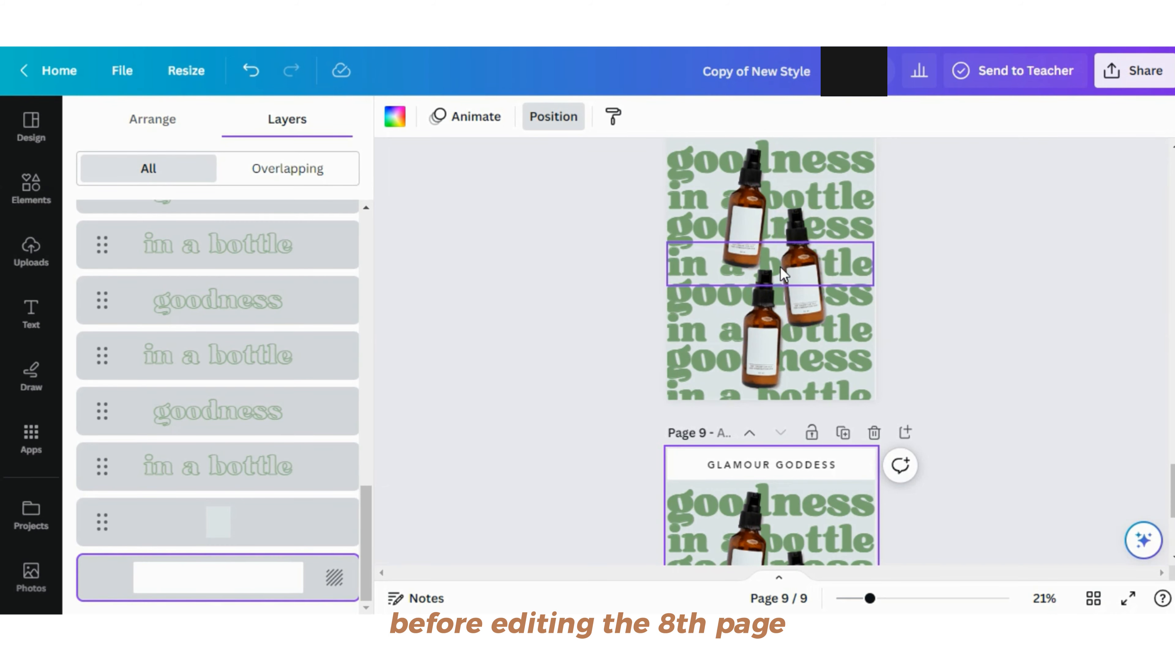
pyautogui.scroll(2, 781, 266)
pyautogui.click(855, 202)
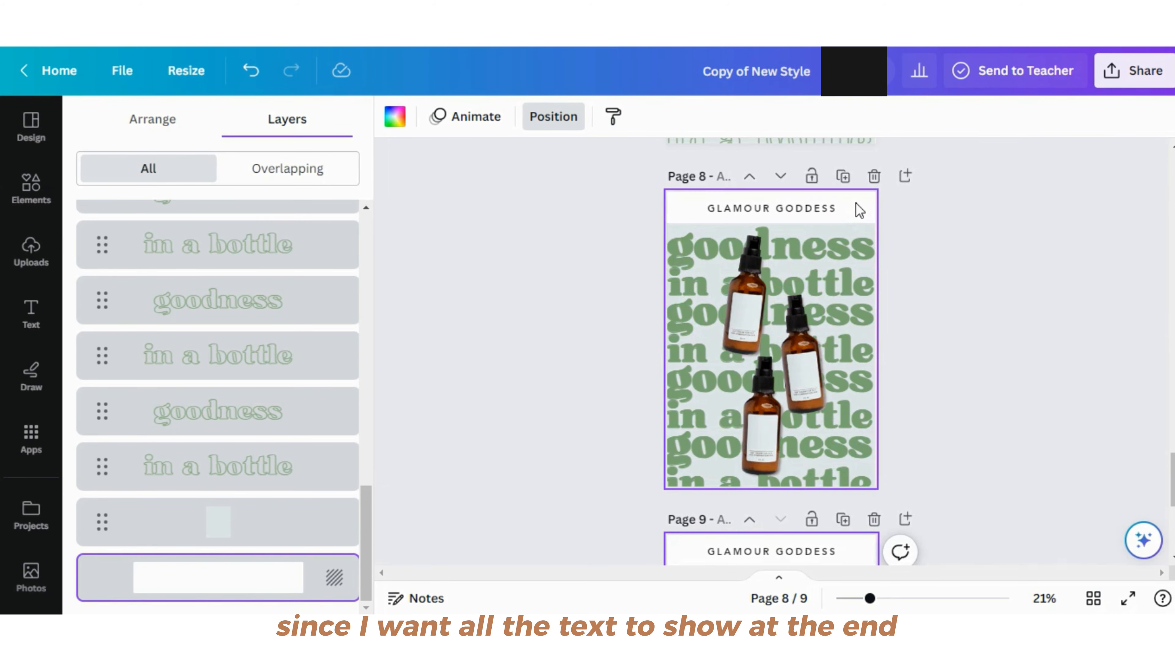
pyautogui.moveTo(294, 407)
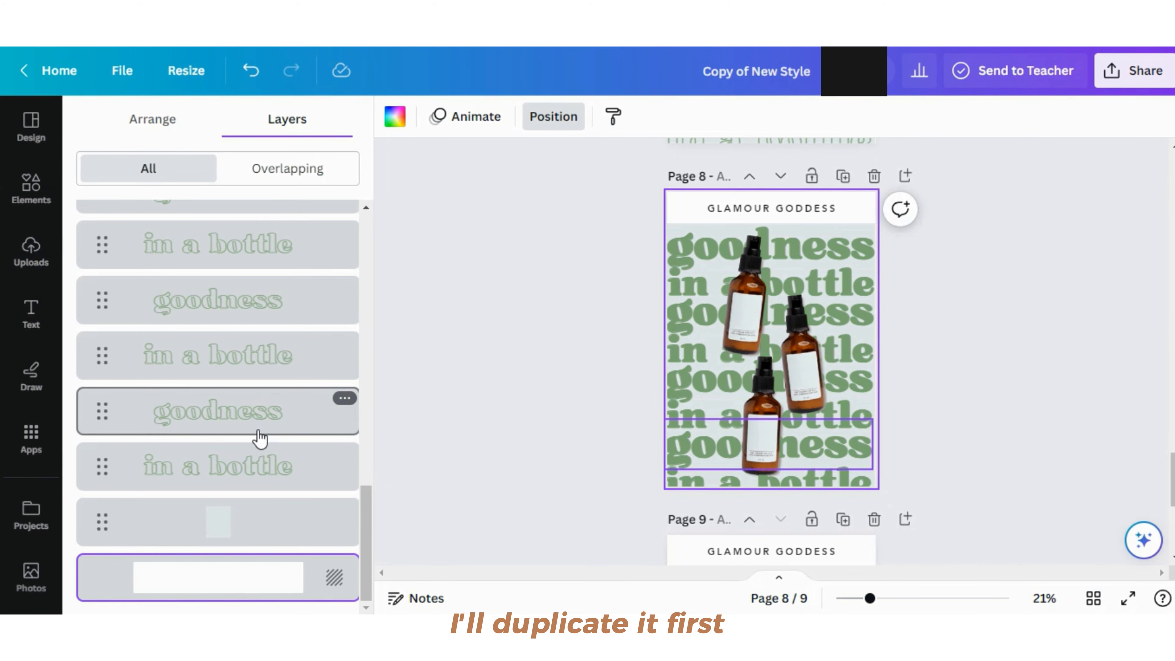
pyautogui.scroll(10, 260, 437)
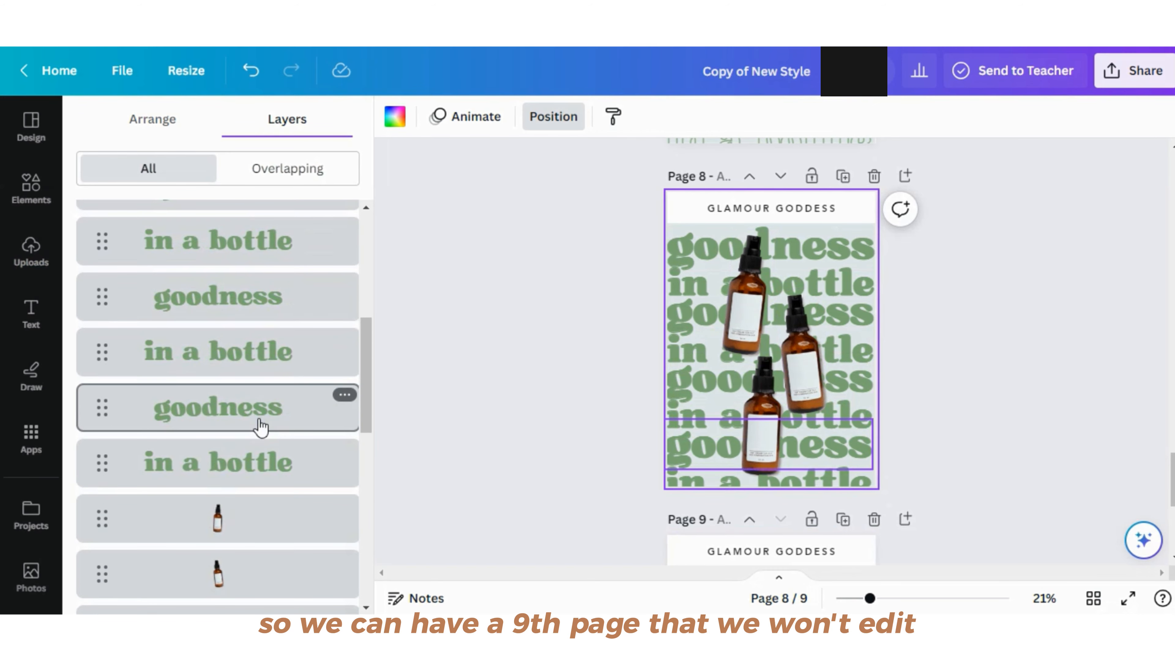
pyautogui.click(260, 427)
pyautogui.scroll(5, 262, 344)
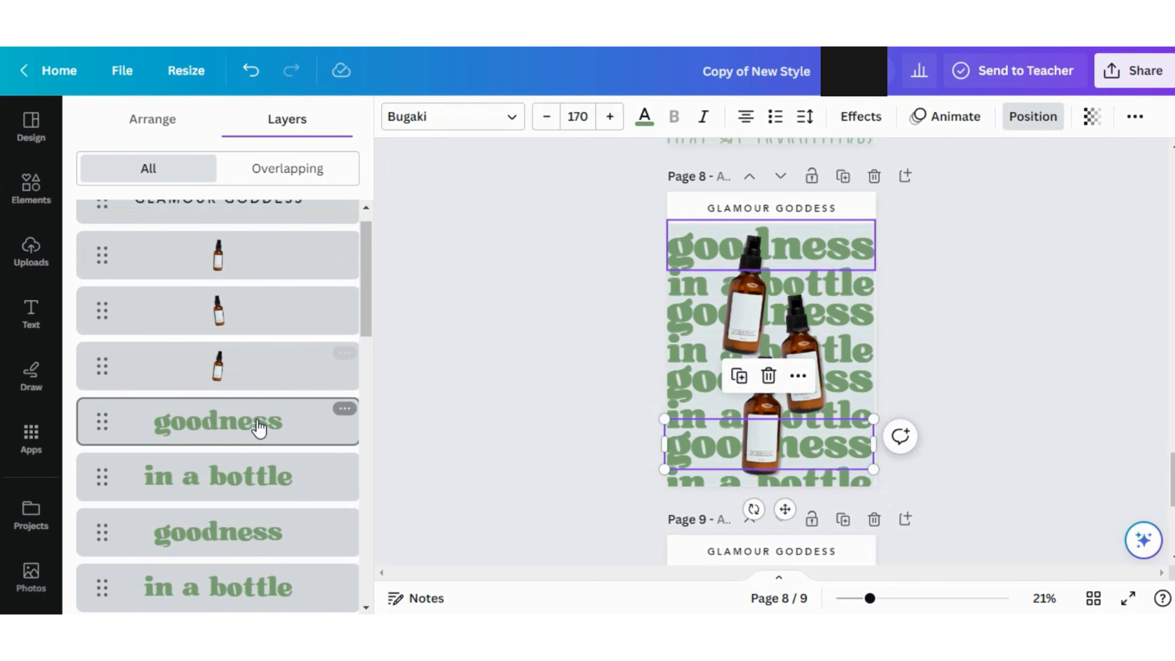
pyautogui.keyDown('shift'); pyautogui.click(264, 412); pyautogui.keyUp('shift')
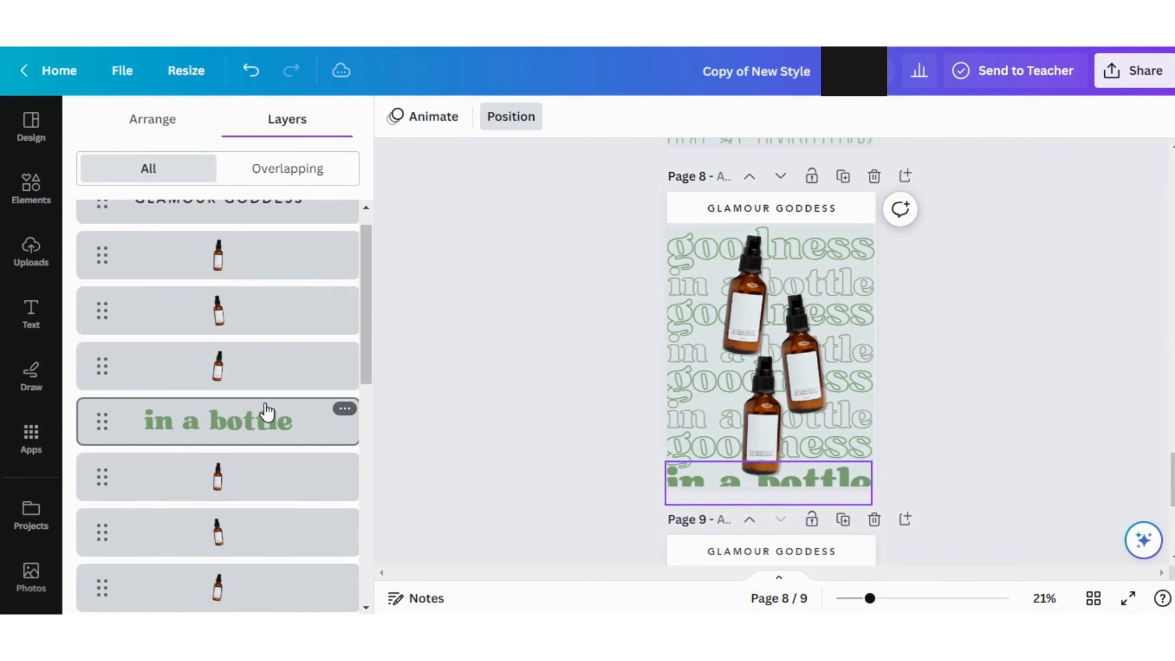
pyautogui.click(999, 407)
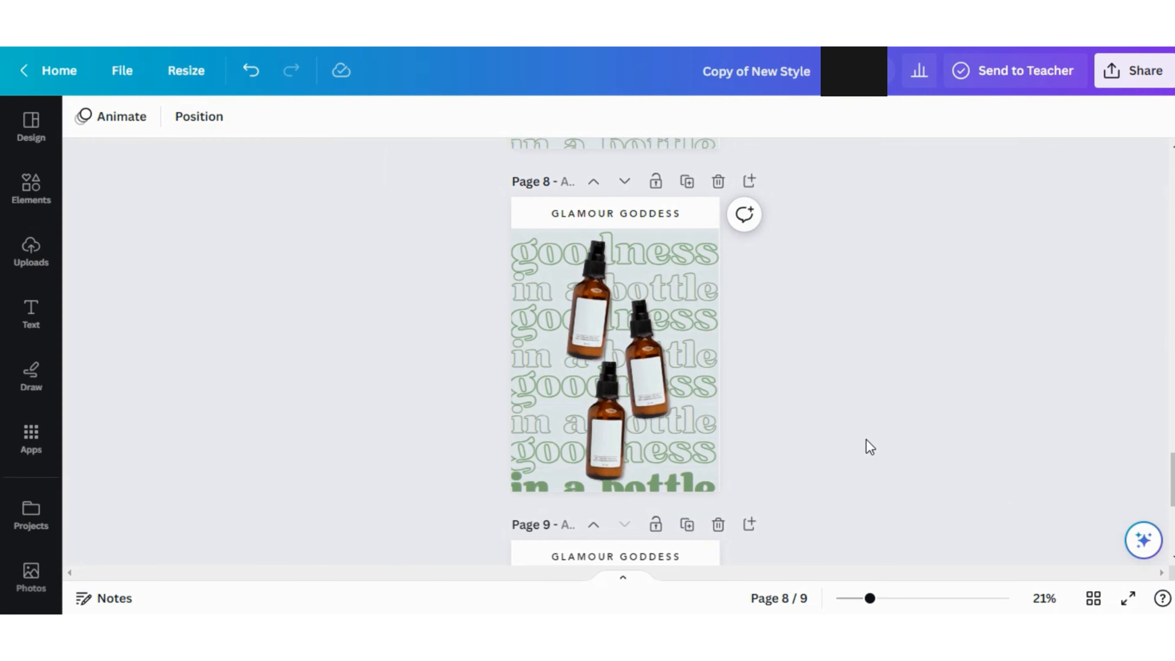
# Show all pages in grid view and duplicate pages 1 through 8 together.
pyautogui.scroll(10, 869, 447)
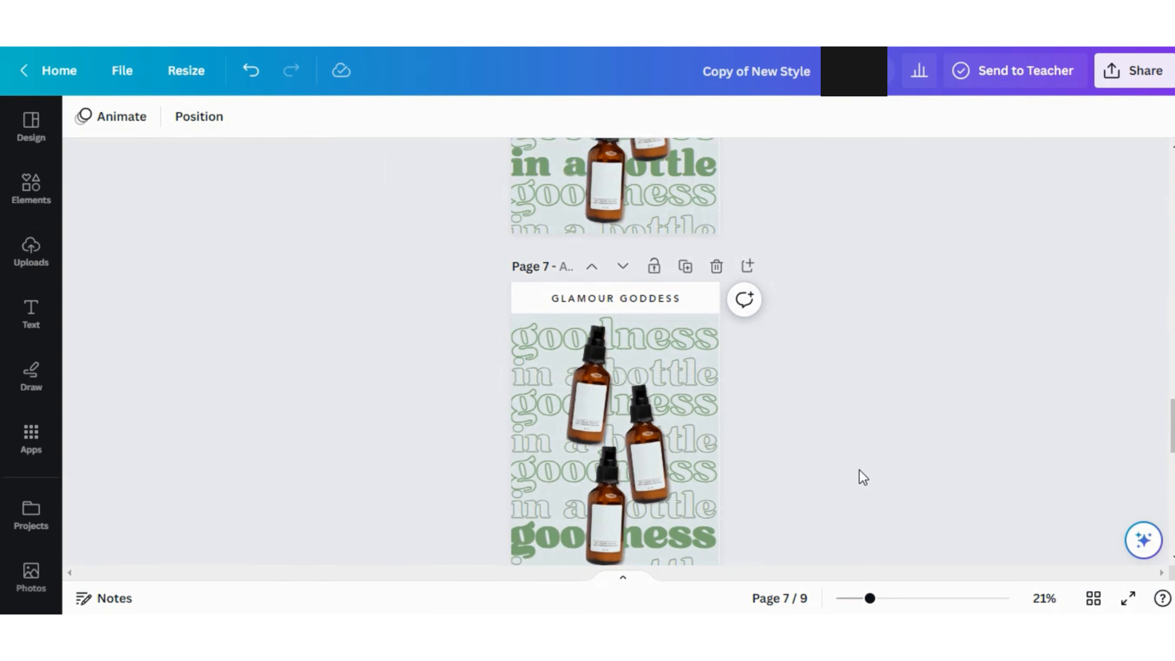
pyautogui.click(1093, 602)
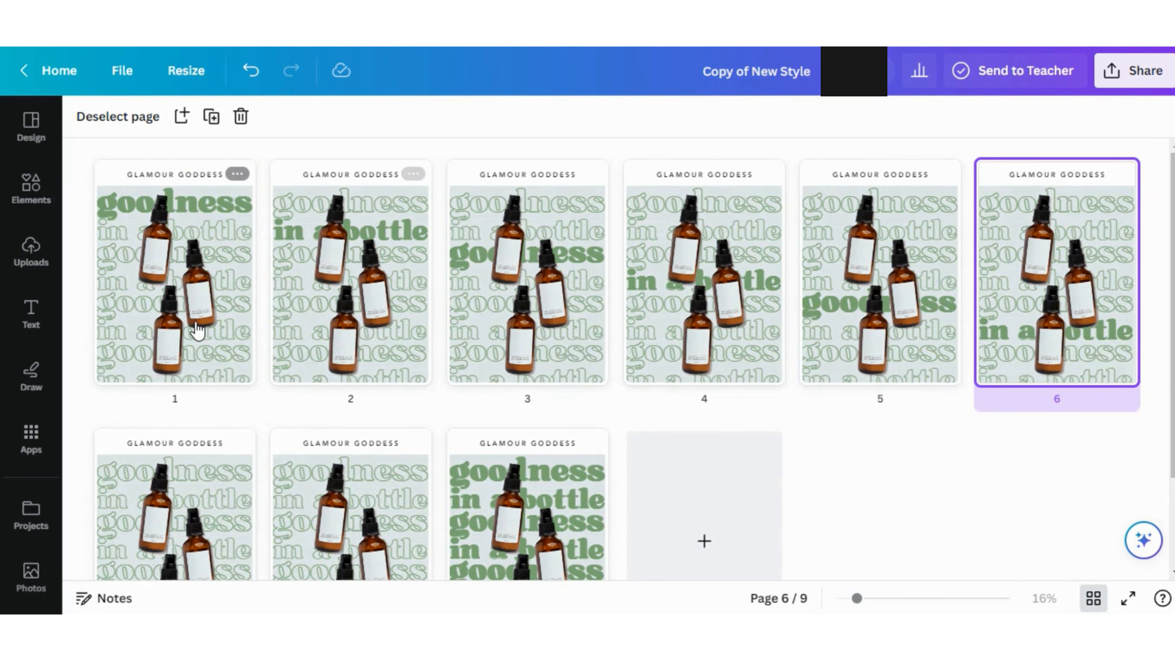
pyautogui.click(197, 334)
pyautogui.scroll(-1, 289, 411)
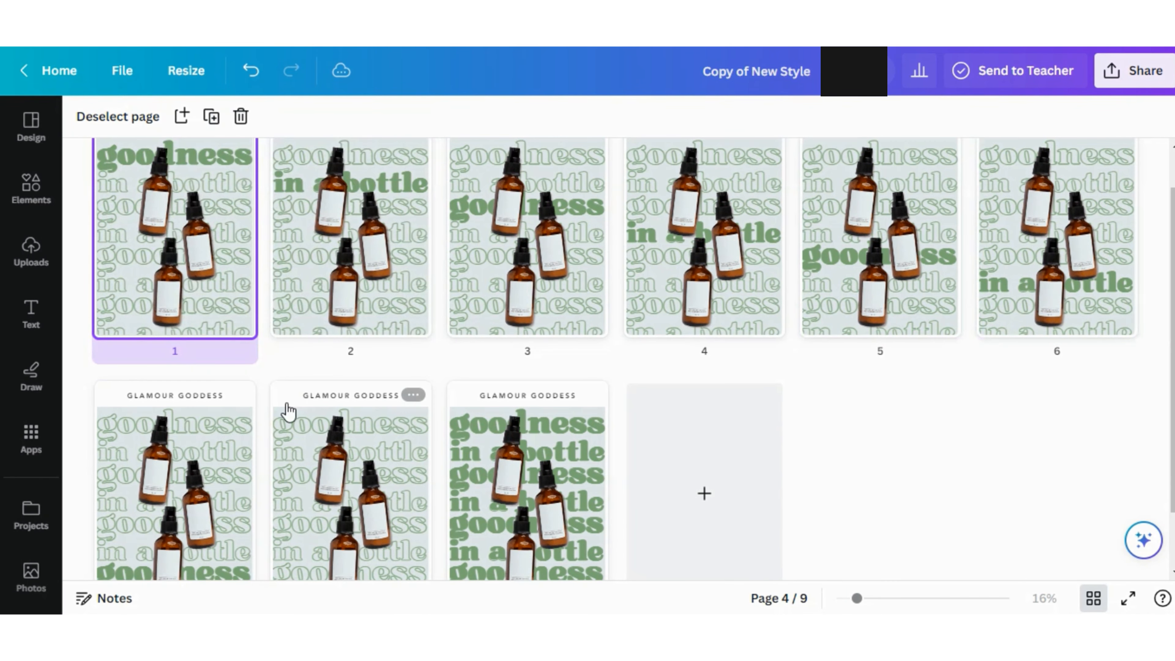
pyautogui.keyDown('shift'); pyautogui.click(289, 411); pyautogui.keyUp('shift')
pyautogui.hotkey('ctrl', 'd')
# Delete the duplicated page 16, the copy with the solid "in a bottle" on the last line.
pyautogui.scroll(-7, 400, 434)
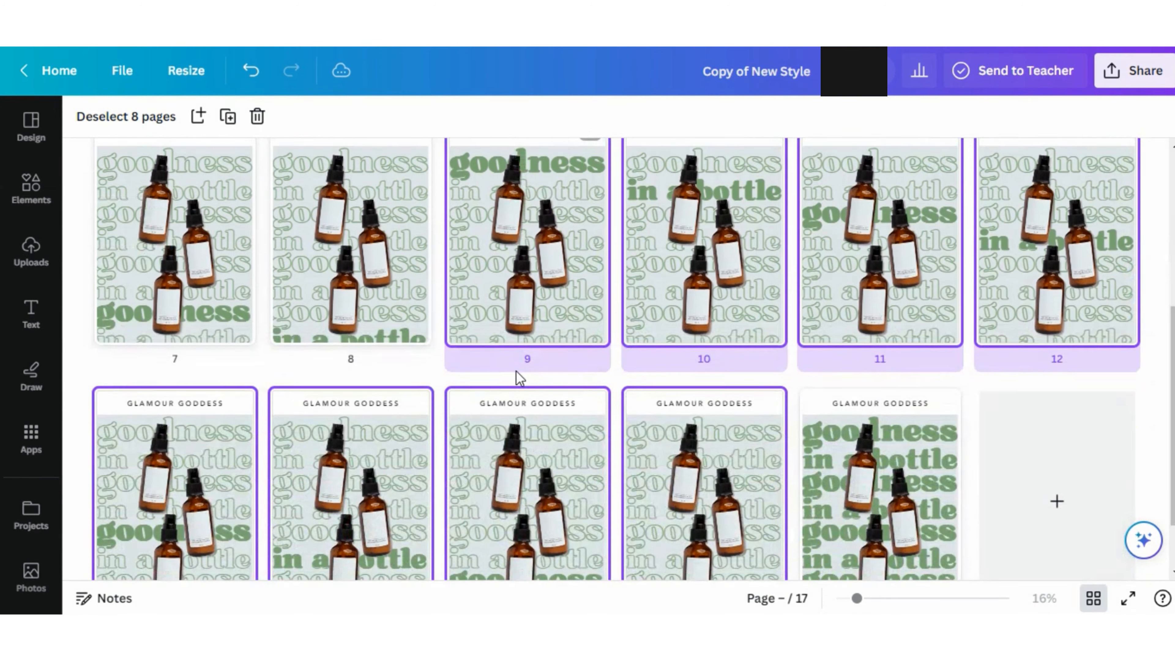
pyautogui.click(723, 461)
pyautogui.press('Delete')
# Reorder the copied pages 9 to 15 in reverse, so the solid line moves up from the seventh line to the first.
pyautogui.moveTo(569, 491); pyautogui.dragTo(469, 436)
pyautogui.moveTo(574, 516); pyautogui.dragTo(624, 451)
pyautogui.moveTo(525, 490); pyautogui.dragTo(801, 296)
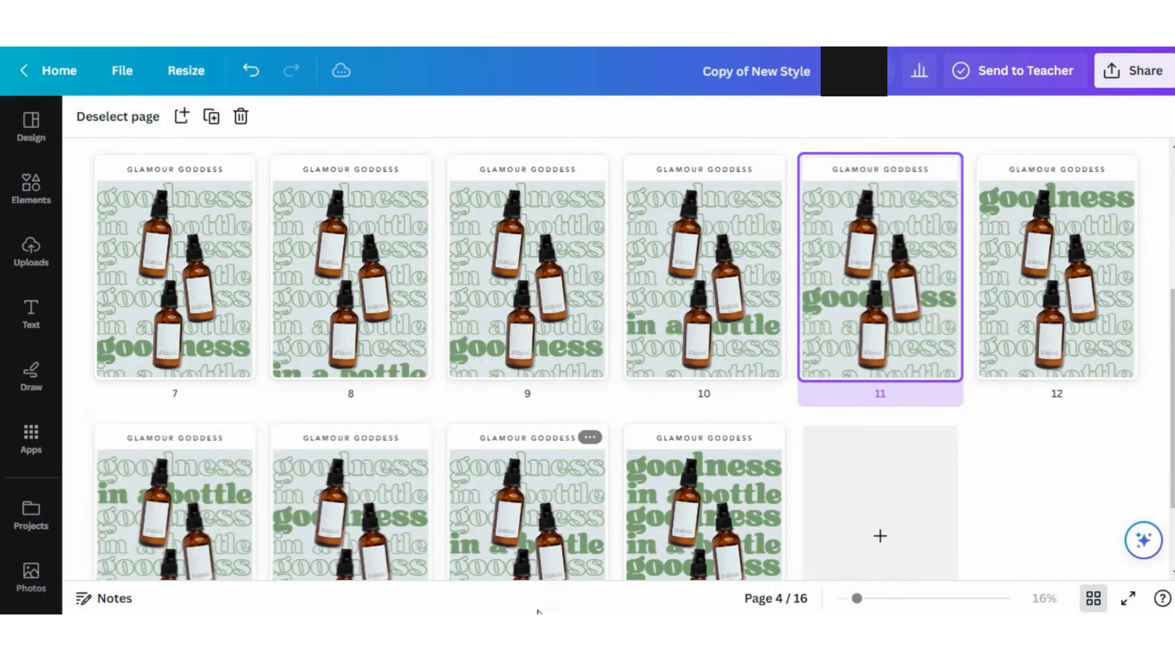
pyautogui.scroll(-2, 548, 556)
pyautogui.moveTo(529, 510); pyautogui.dragTo(1008, 271)
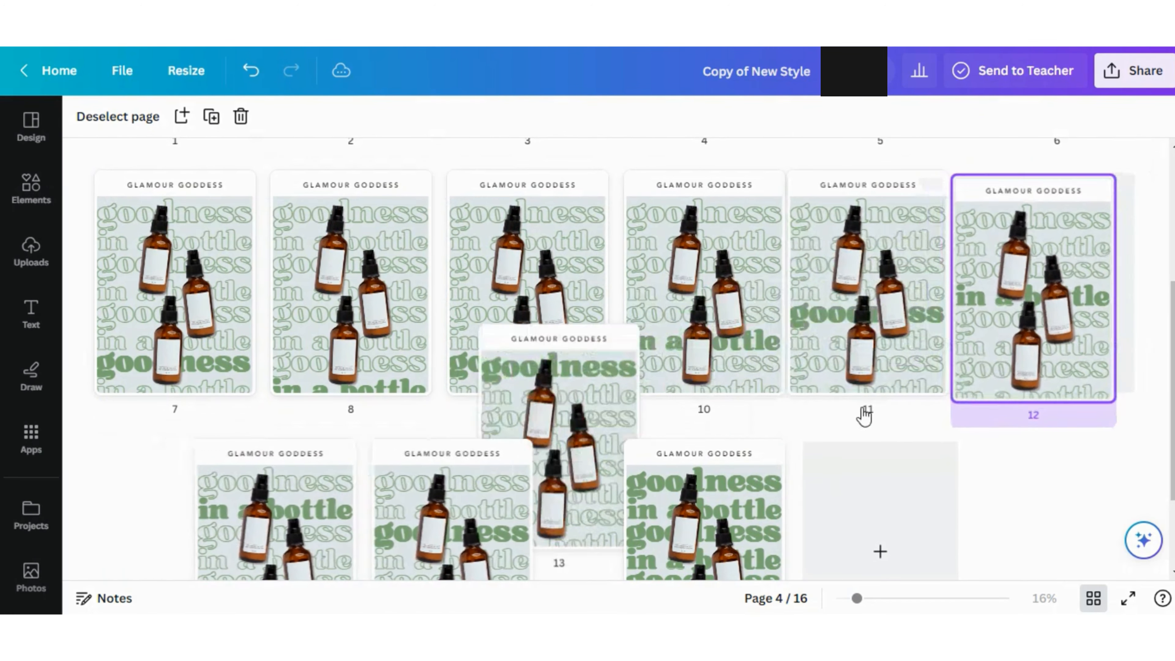
pyautogui.moveTo(545, 530); pyautogui.dragTo(1151, 265)
pyautogui.scroll(-3, 687, 446)
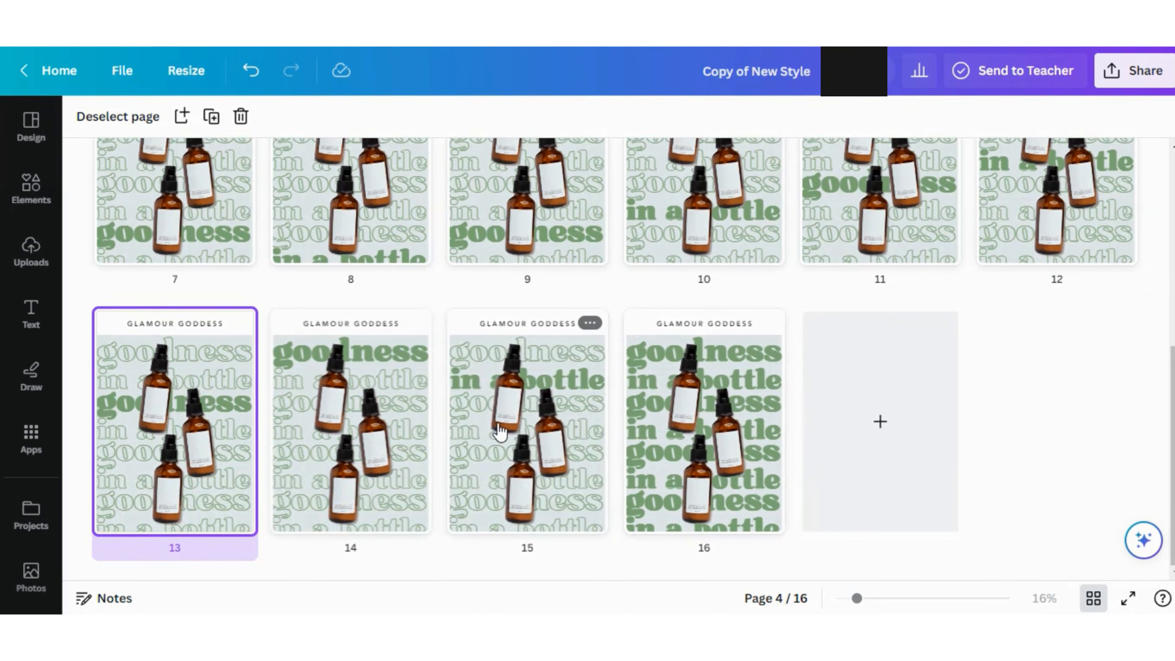
pyautogui.moveTo(502, 426); pyautogui.dragTo(261, 430)
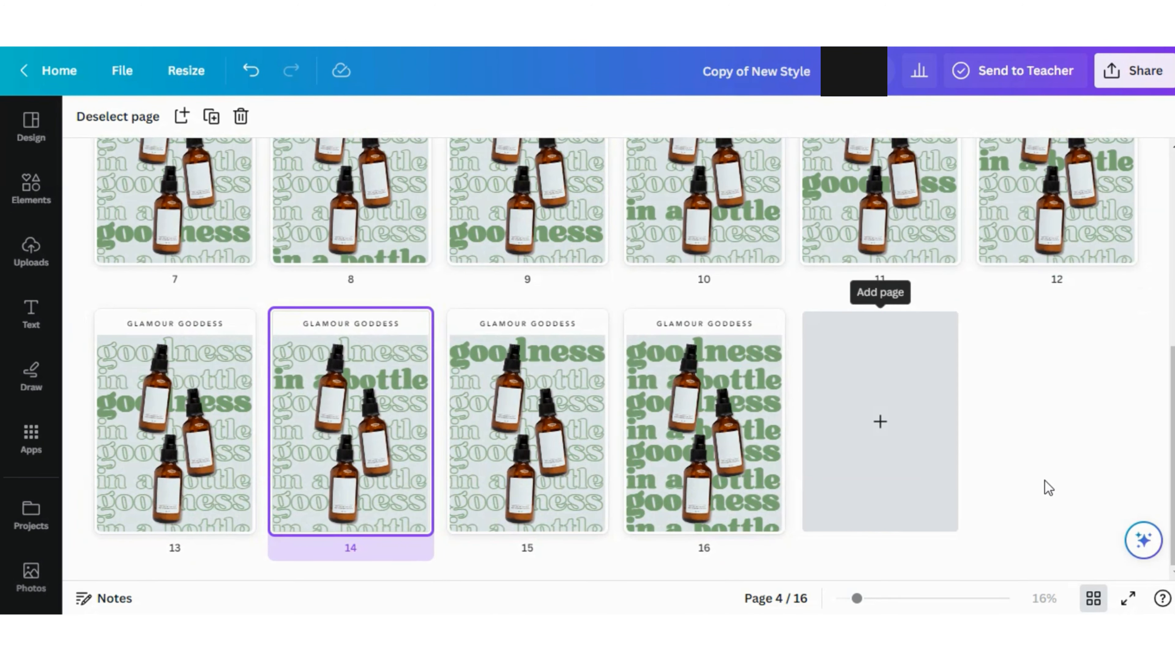
# Open page 1 from the grid view and show the page durations in the timeline.
pyautogui.scroll(5, 645, 498)
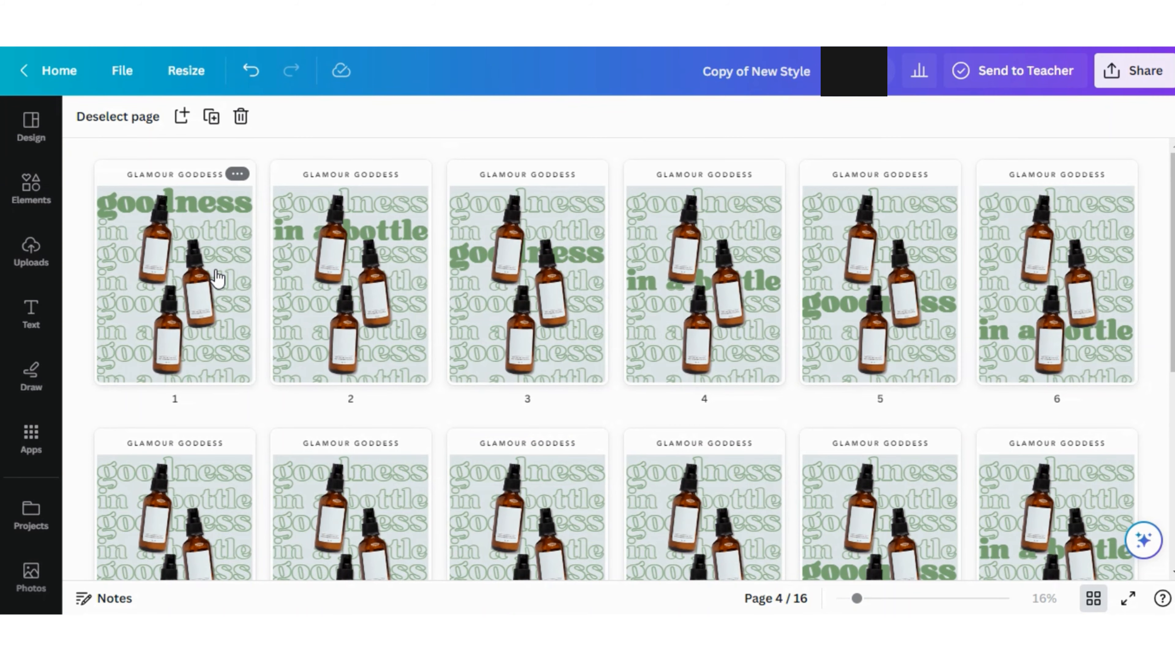
pyautogui.doubleClick(217, 278)
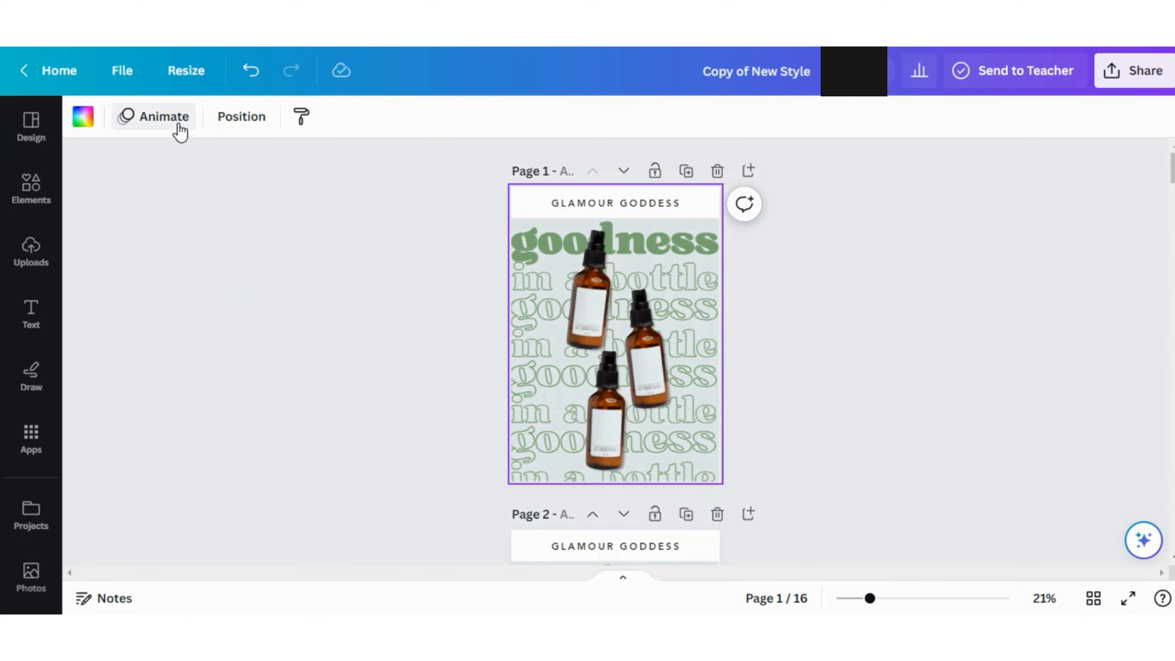
pyautogui.click(178, 126)
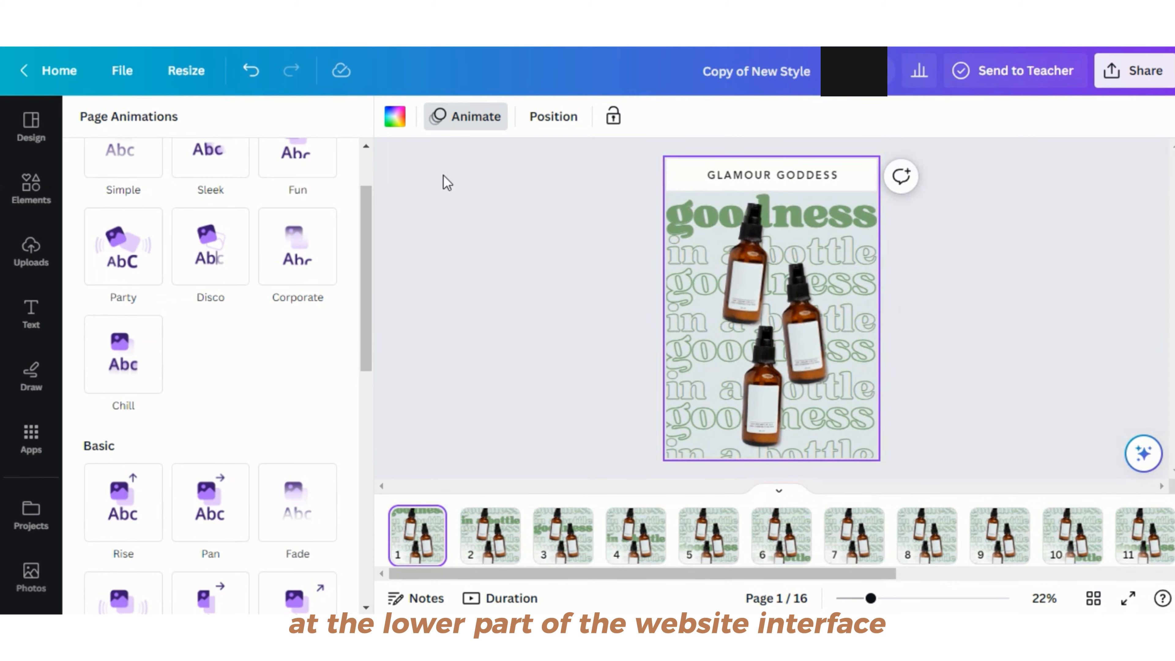
pyautogui.click(479, 132)
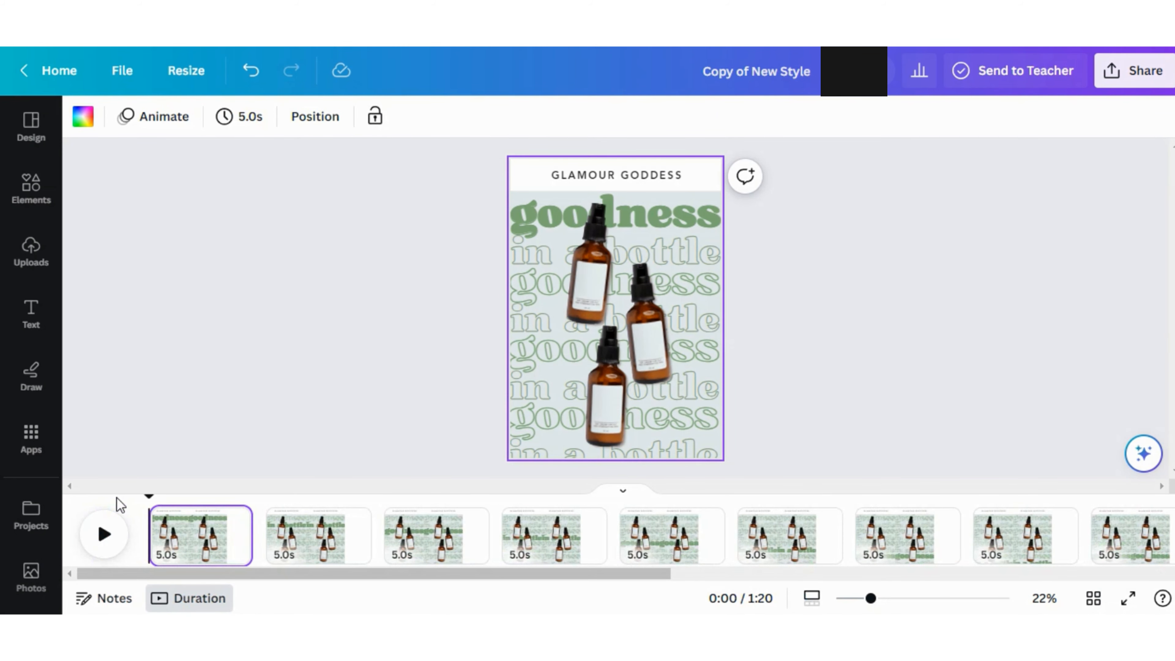
# Set the timing of all 16 pages to 0.8 s and play the animation.
pyautogui.click(239, 117)
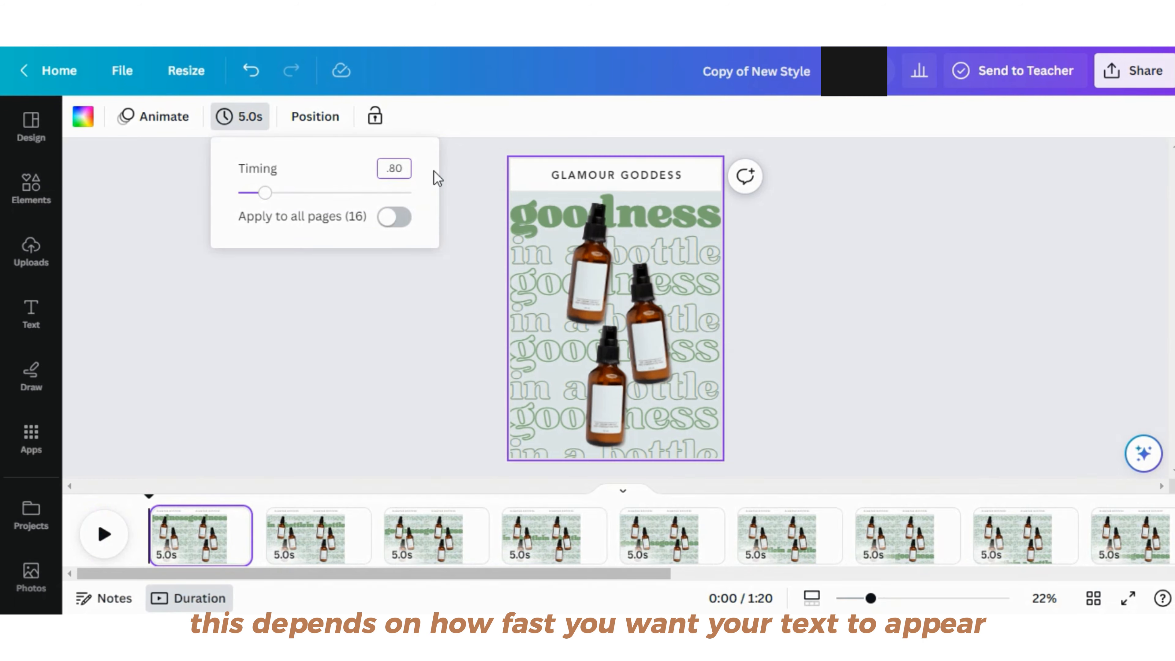
pyautogui.click(399, 227)
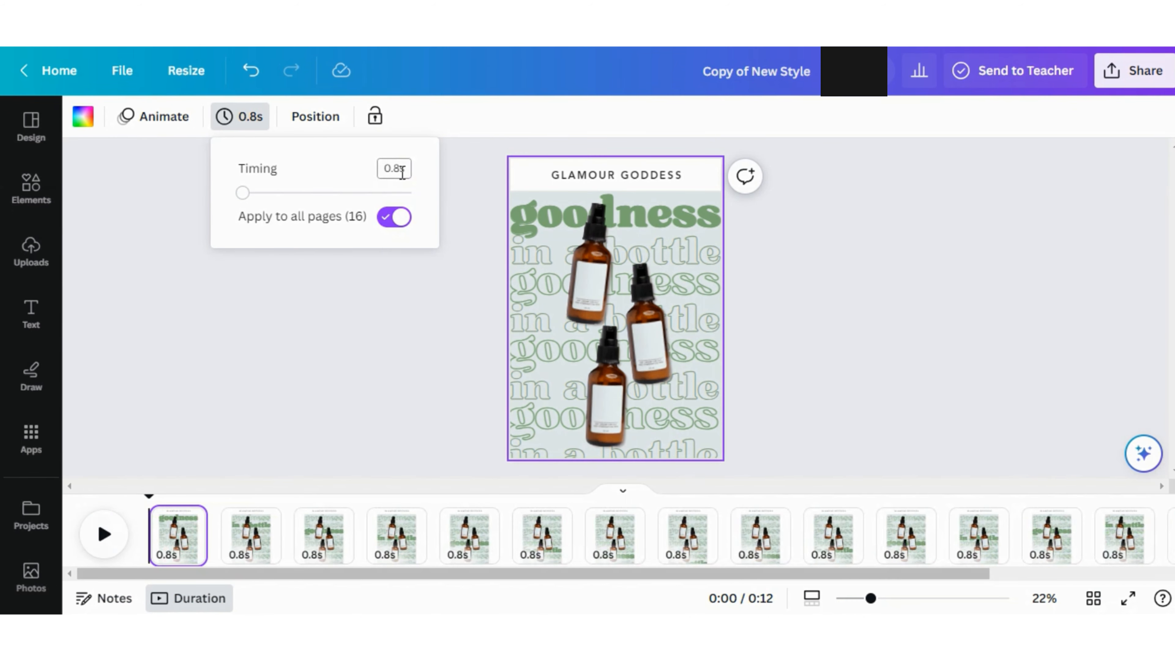
pyautogui.click(104, 534)
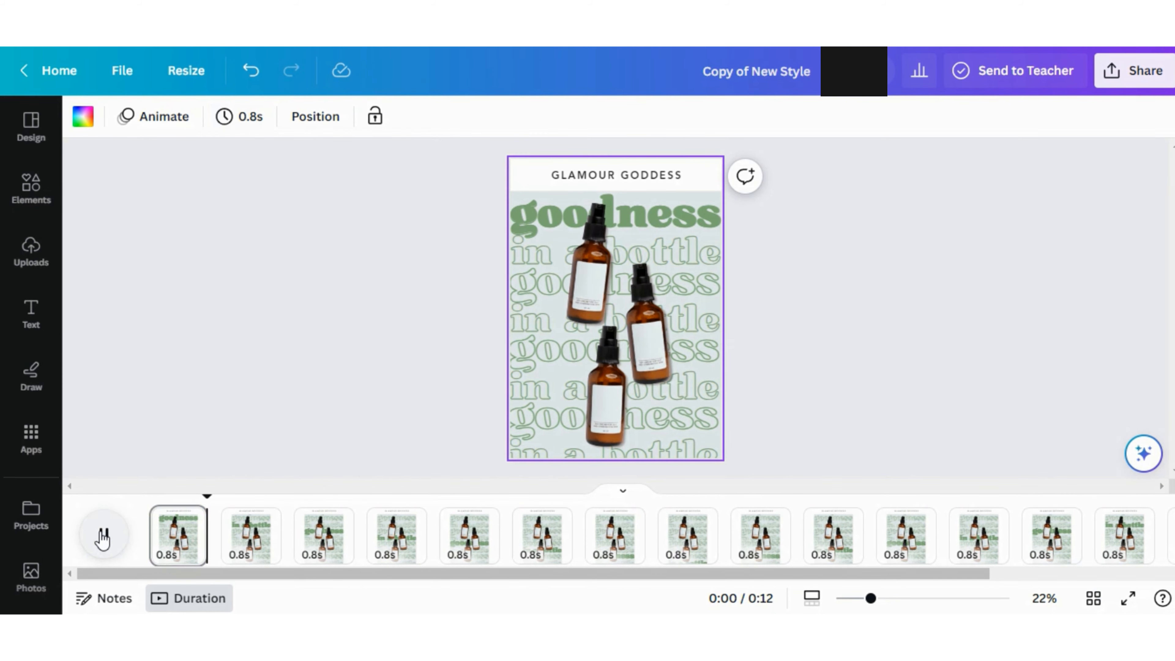
pyautogui.click(103, 534)
# Set the timing of all 16 pages to 0.5 s and preview the animation from page 1.
pyautogui.click(197, 117)
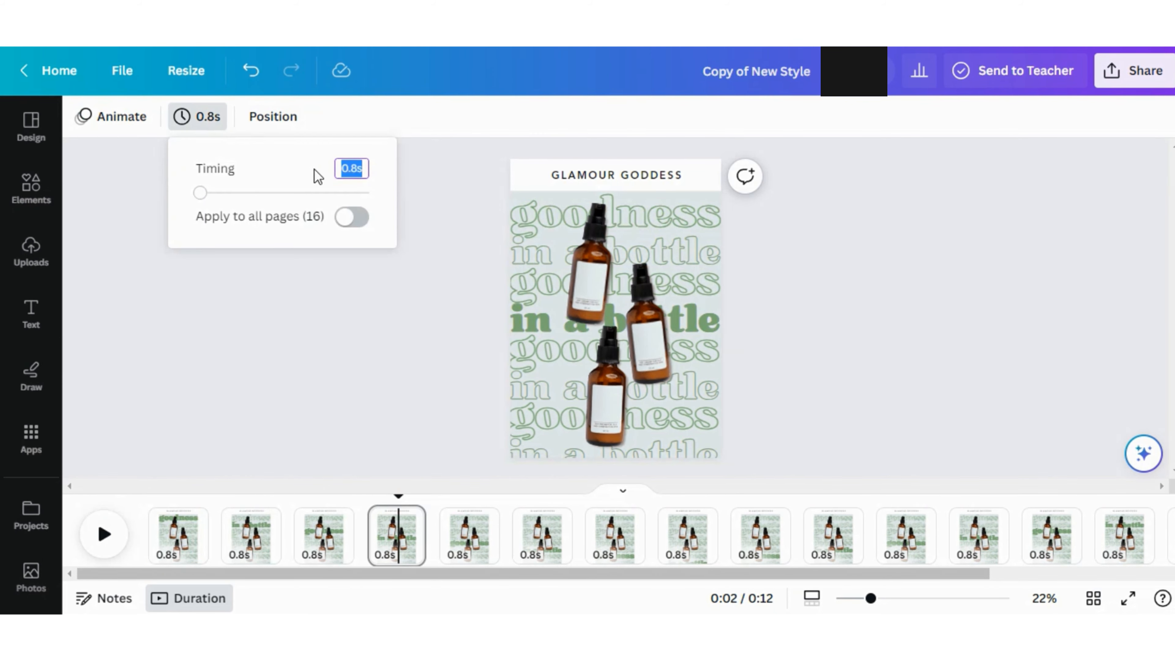
pyautogui.write('0.5')
pyautogui.press('Return')
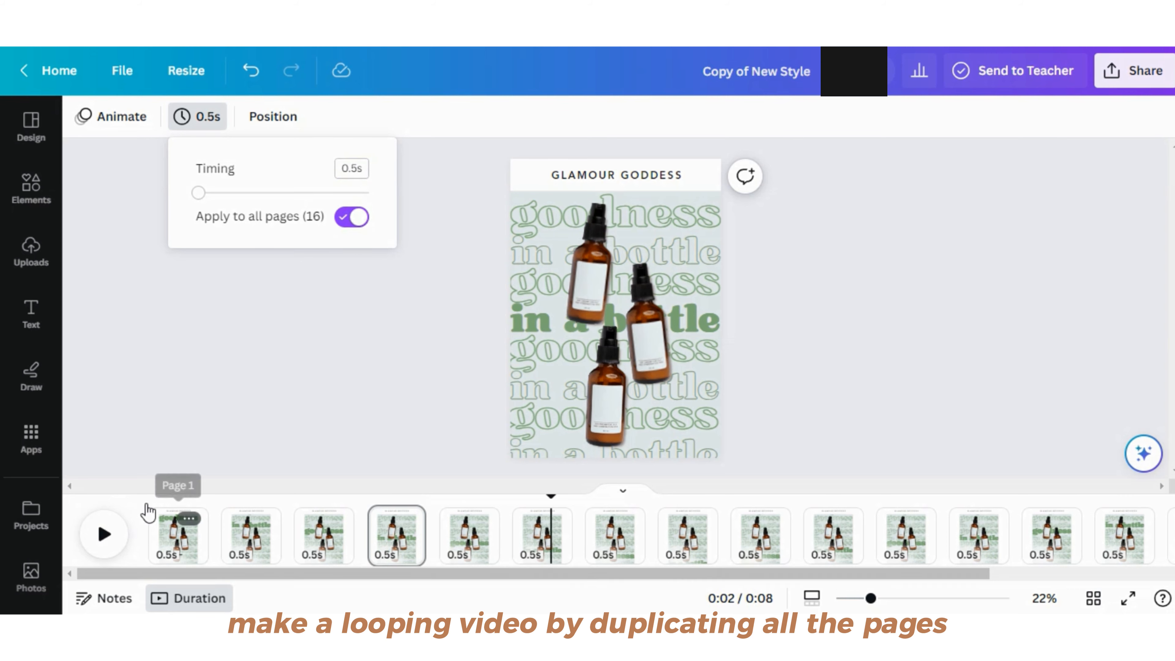
pyautogui.click(152, 514)
pyautogui.click(115, 540)
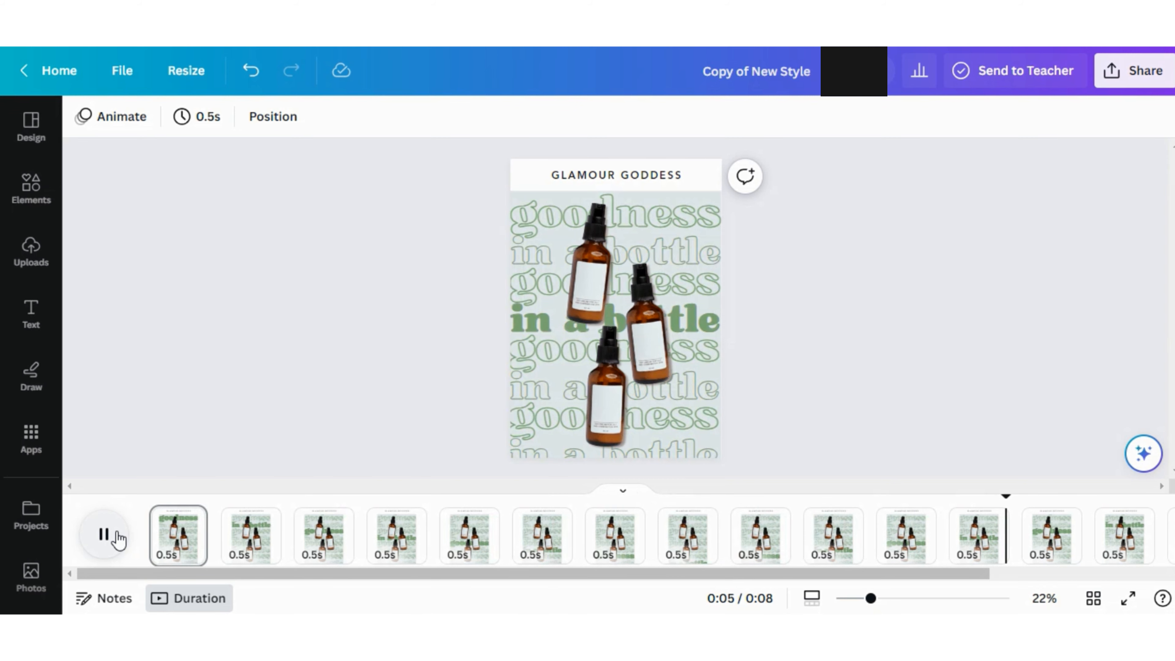
pyautogui.click(115, 538)
pyautogui.click(106, 531)
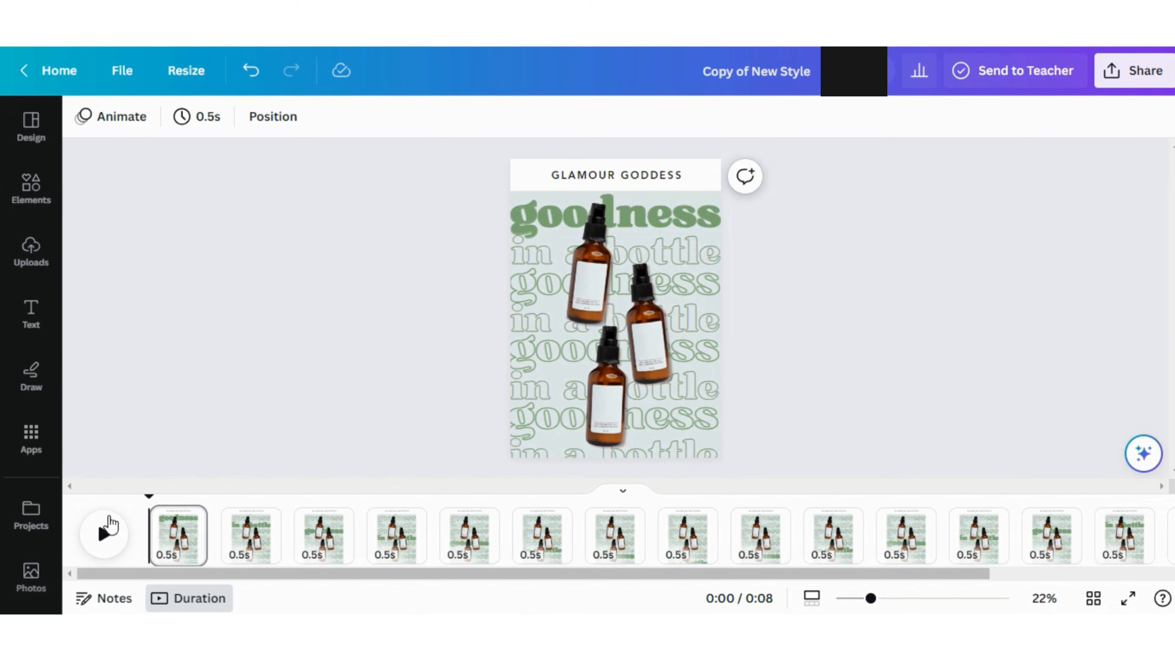
# Shorten the timing of all 16 pages to 0.3 s and play the animation through.
pyautogui.click(254, 118)
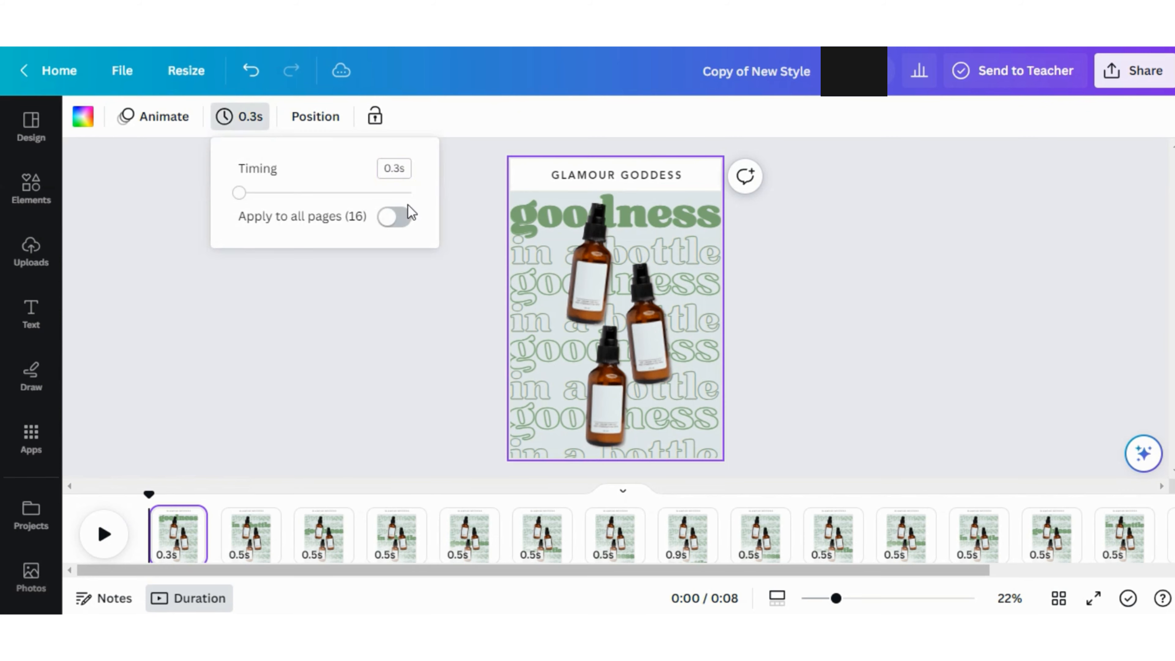
pyautogui.click(173, 452)
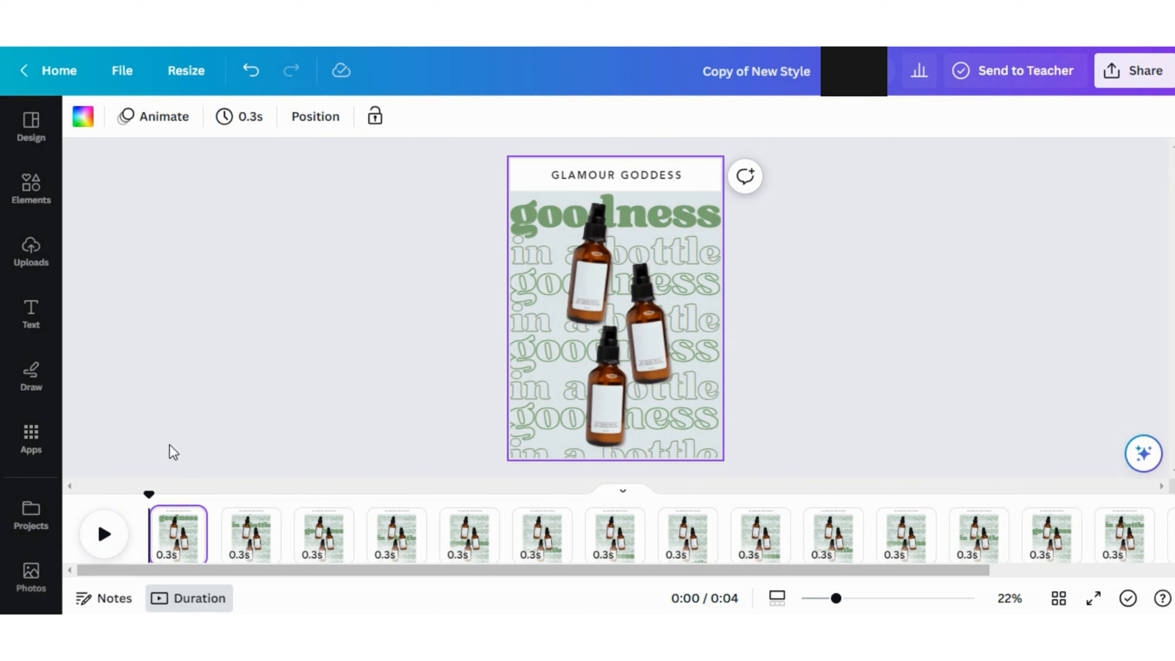
pyautogui.click(99, 535)
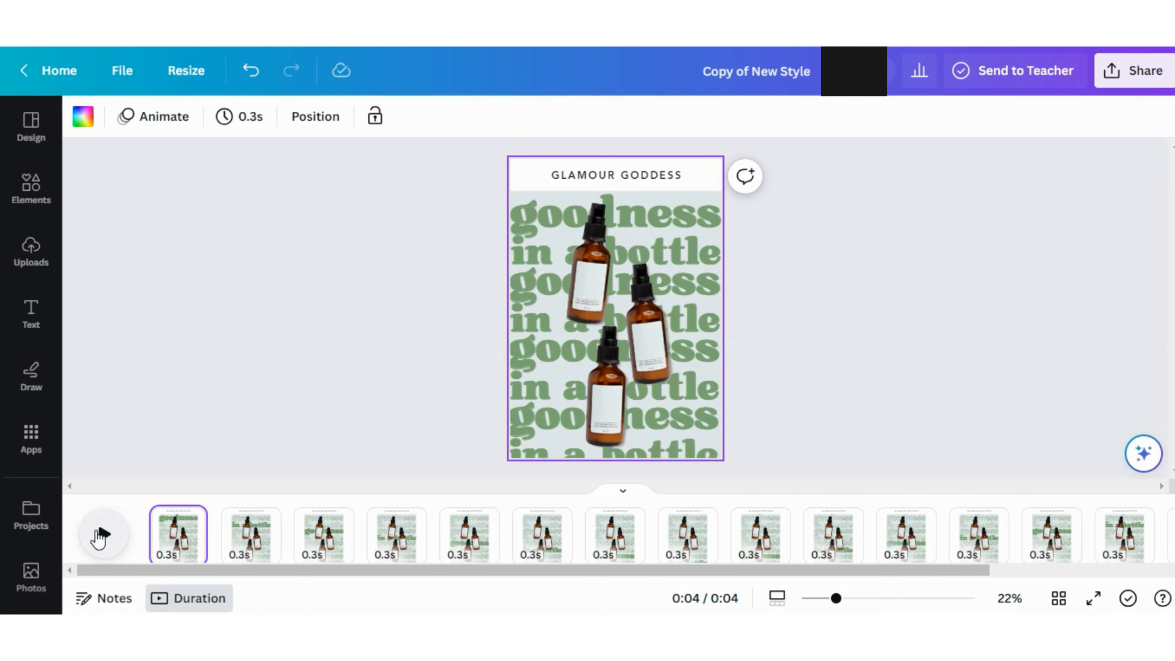
# Set the timing of all 16 pages to 0.4 s and play the result.
pyautogui.click(240, 116)
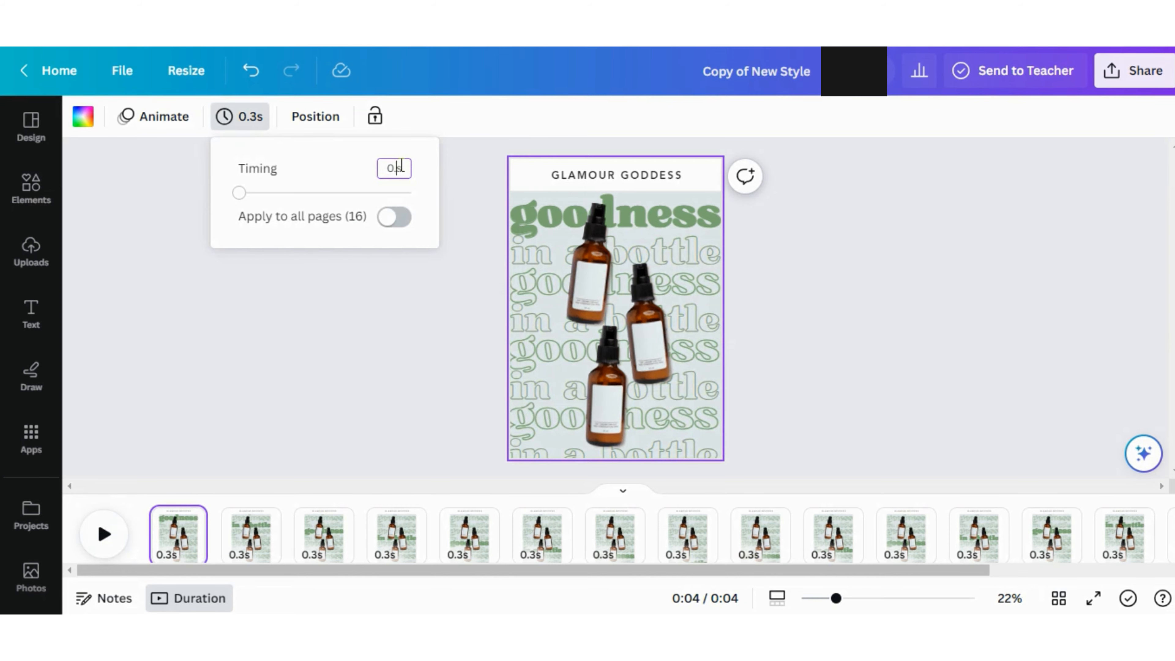
pyautogui.click(318, 390)
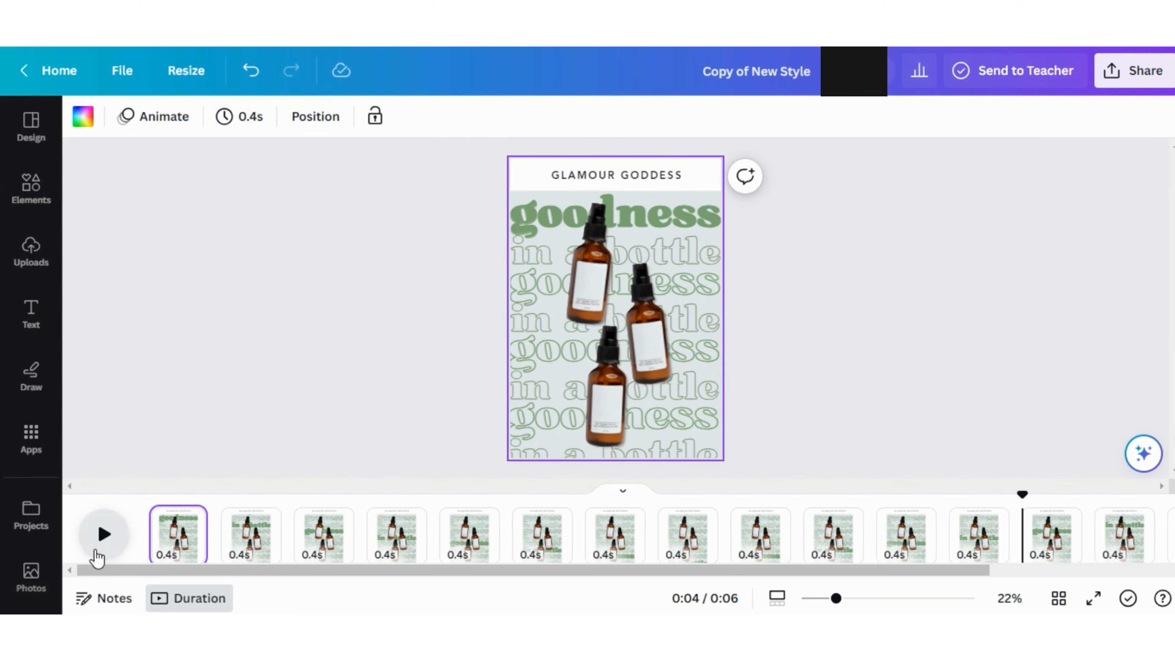
pyautogui.click(98, 551)
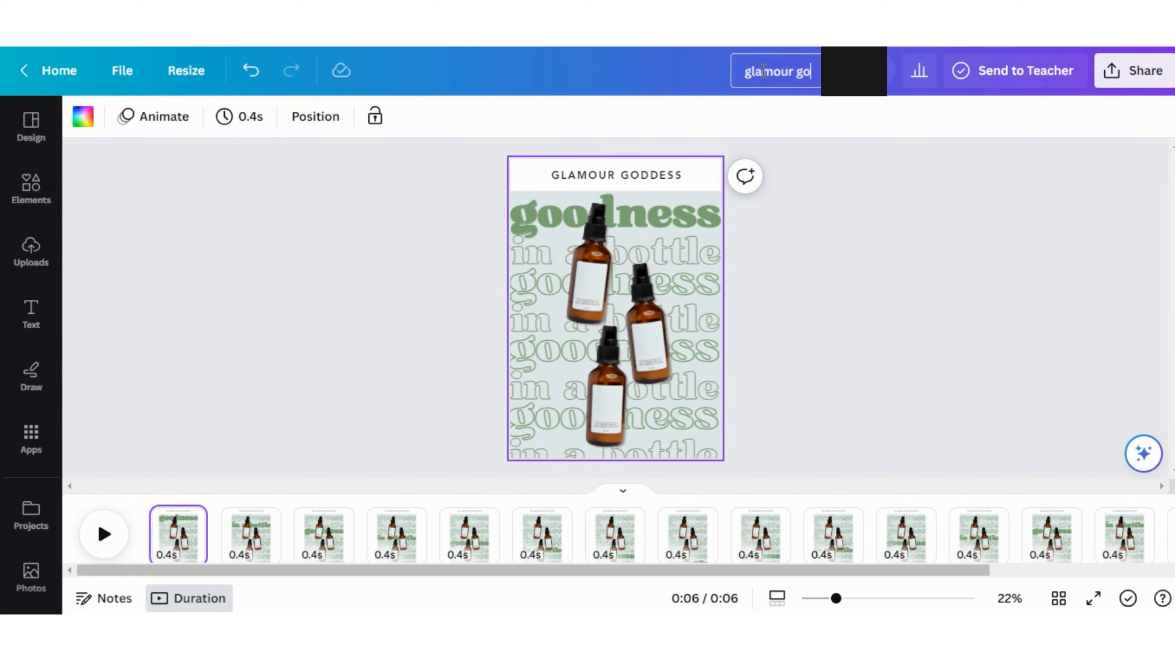
# Rename the design "glamour goddess" and replay the animation.
pyautogui.click(964, 193)
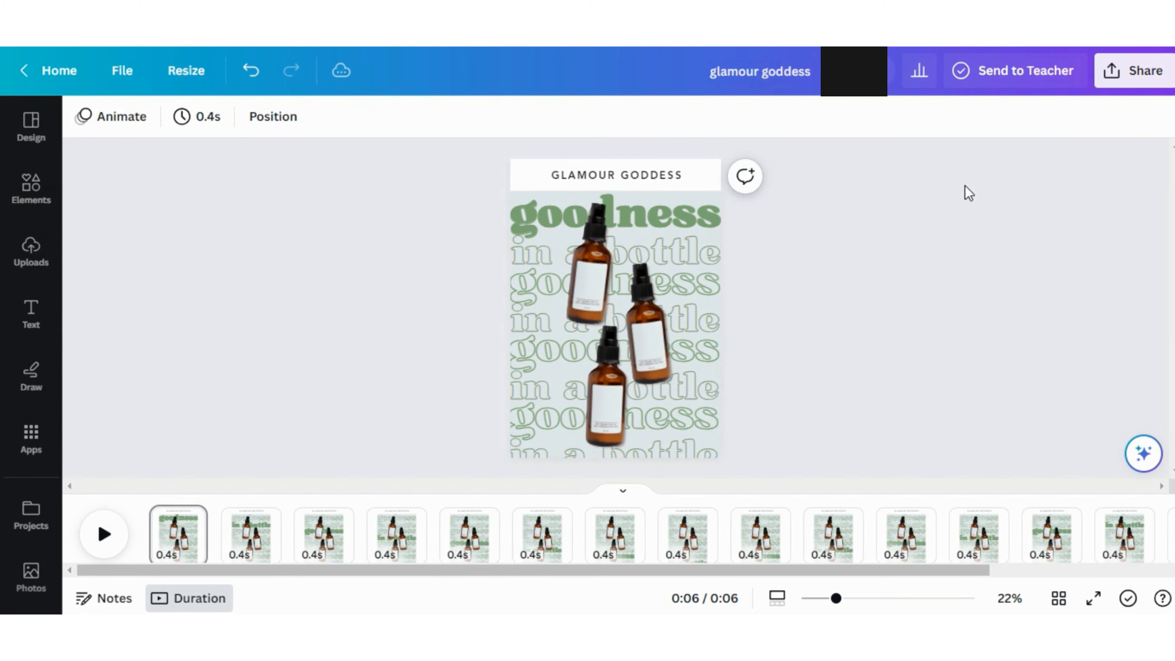
pyautogui.click(103, 535)
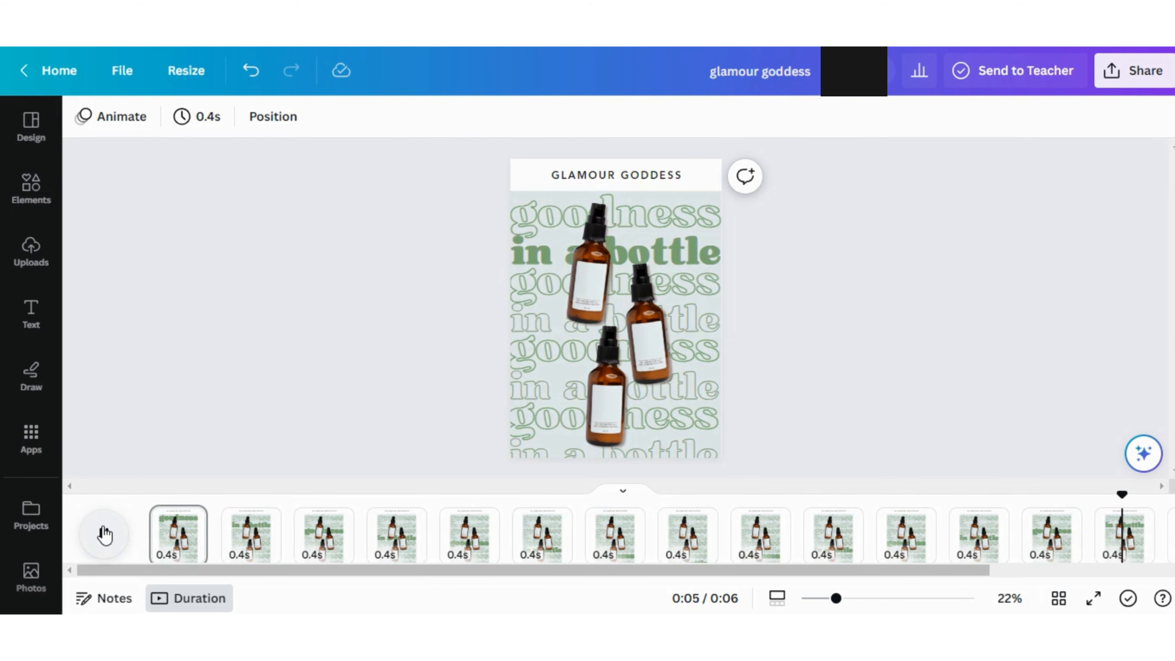
# In grid view, select all 16 pages and duplicate the whole set twice to make 48 pages.
pyautogui.click(1059, 599)
pyautogui.scroll(-8, 407, 350)
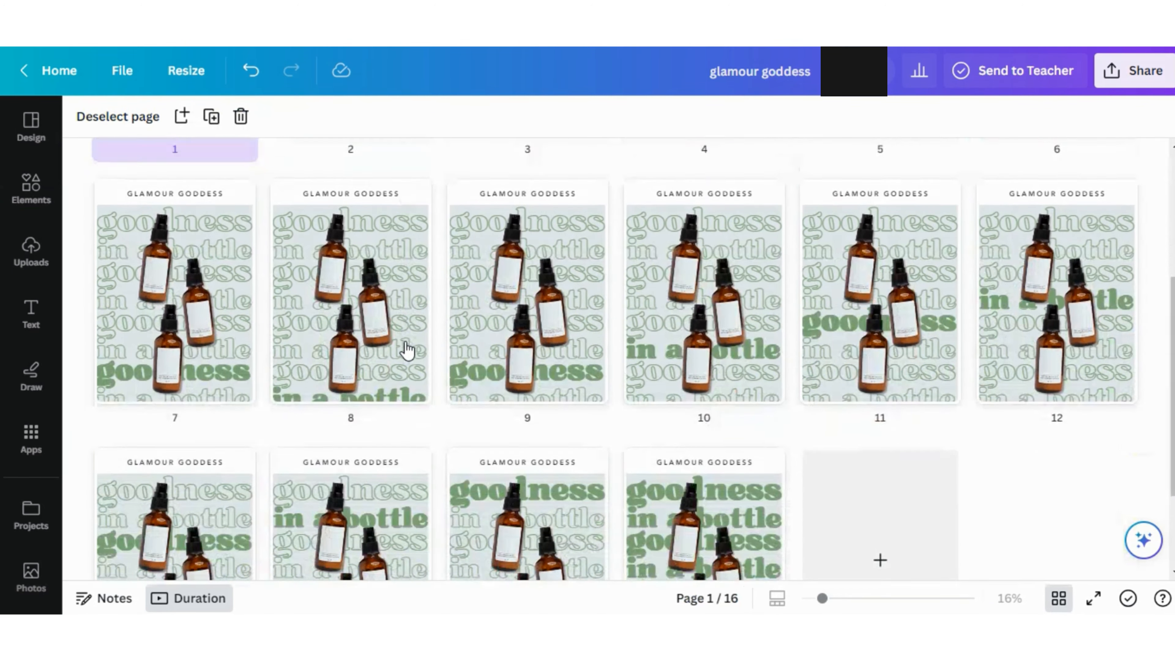
pyautogui.hotkey('ctrl', 'a')
pyautogui.hotkey('ctrl', 'd')
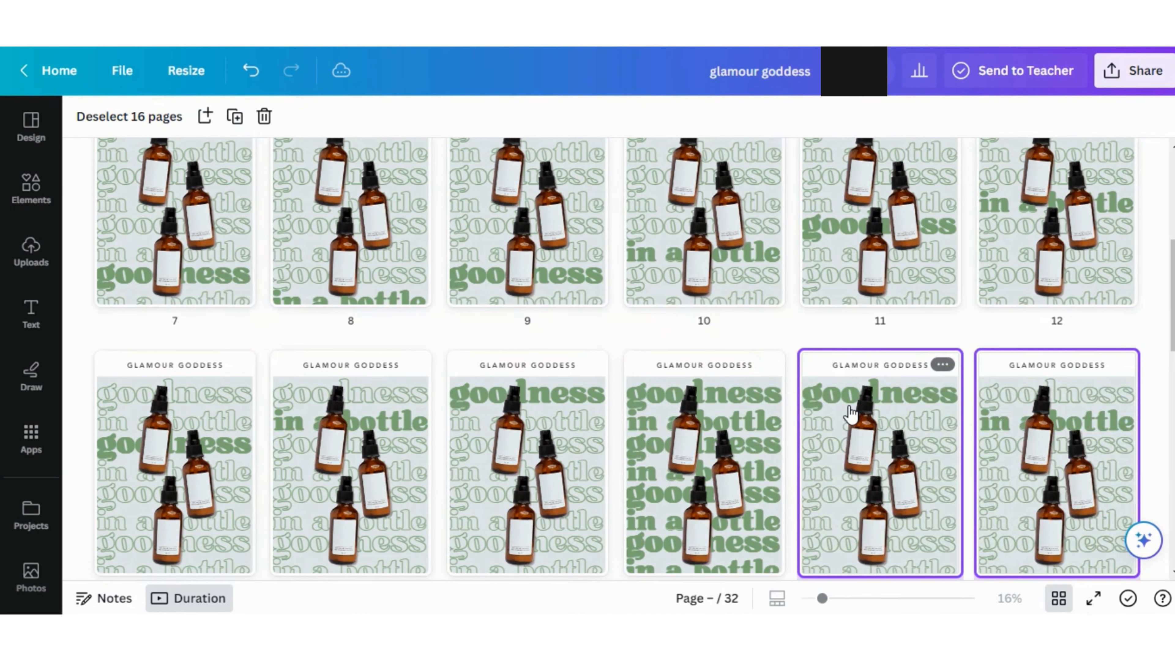
pyautogui.hotkey('ctrl', 'd')
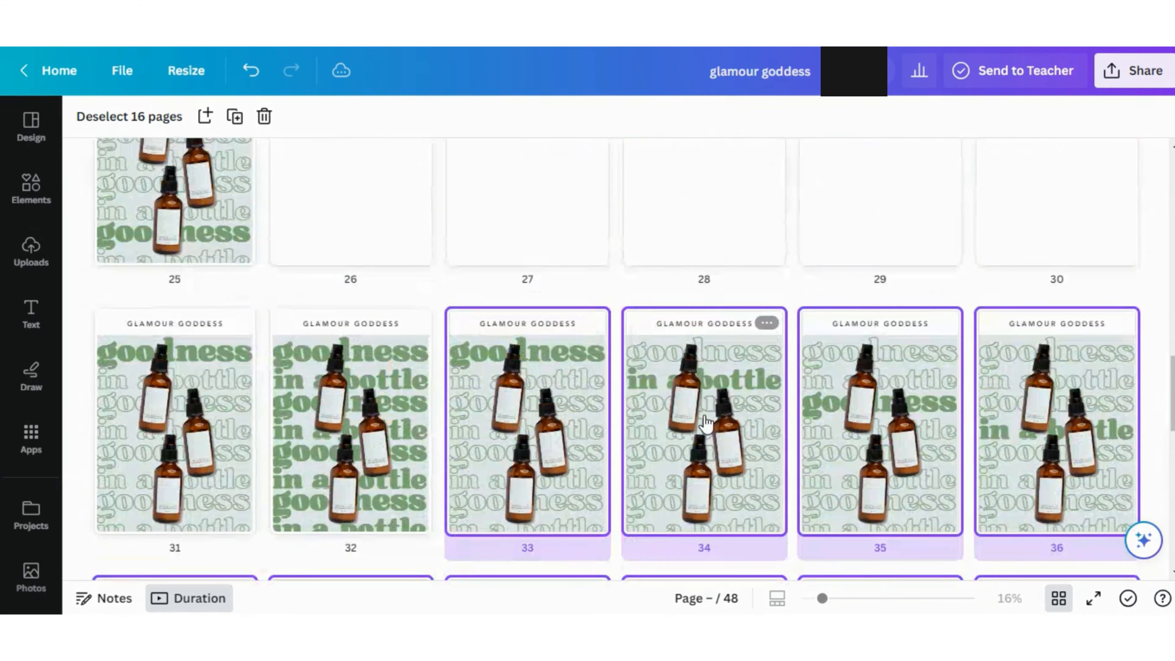
# Return to page 1 in the timeline view and play the full 48-page animation.
pyautogui.scroll(20, 694, 425)
pyautogui.click(252, 307)
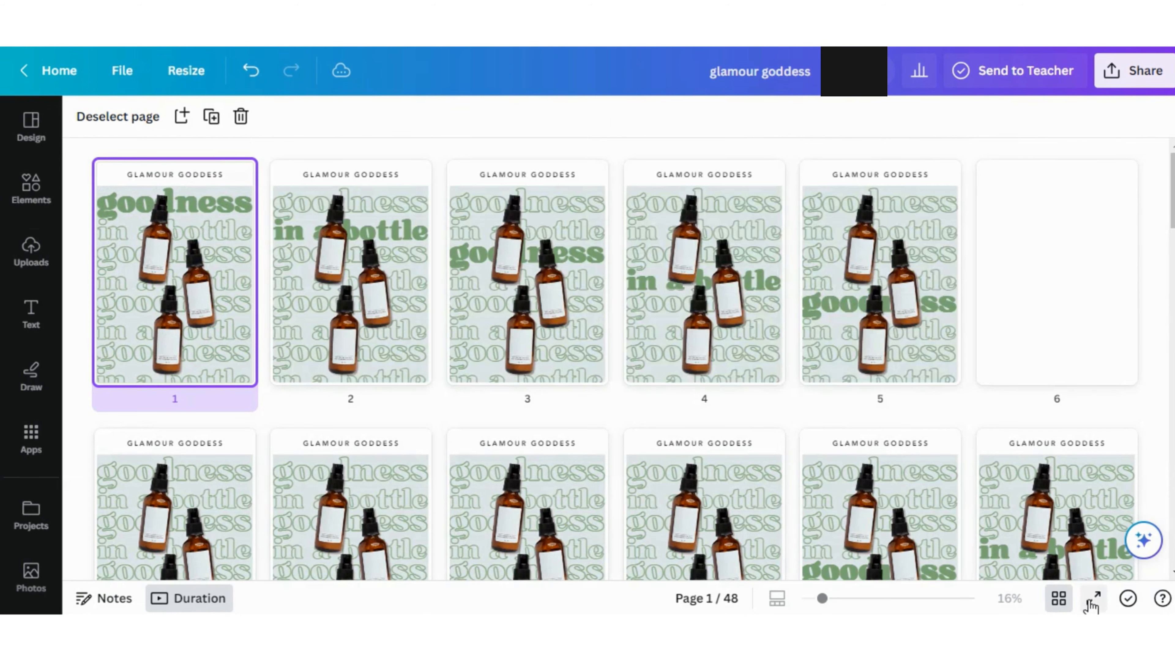
pyautogui.click(1059, 598)
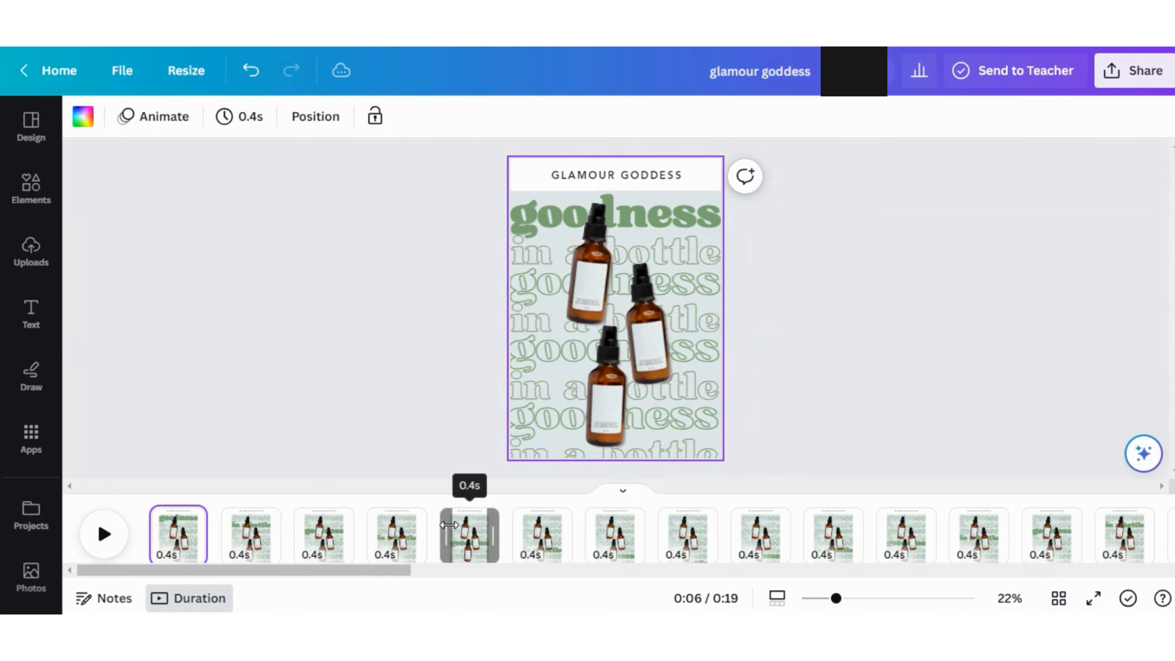
pyautogui.click(104, 533)
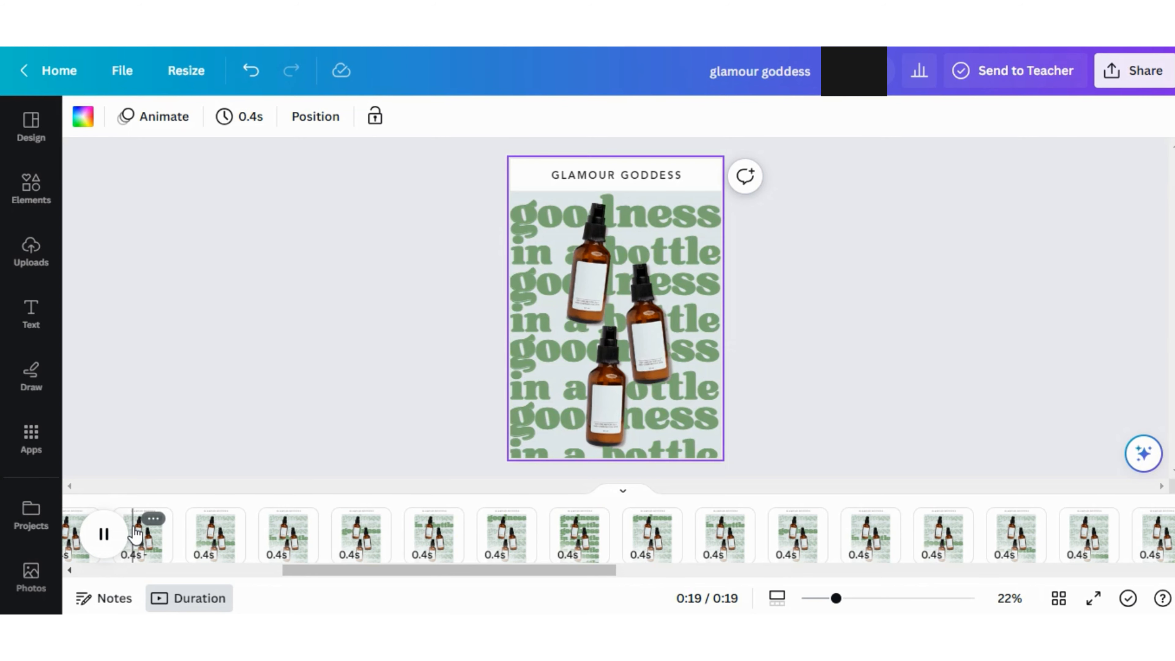
# Set the timing of the all-solid text pages 16 and 32 to 0.6 s each, without applying it to all pages.
pyautogui.moveTo(593, 580)
pyautogui.mouseDown()
pyautogui.moveTo(241, 573)
pyautogui.moveTo(601, 573)
pyautogui.mouseUp()
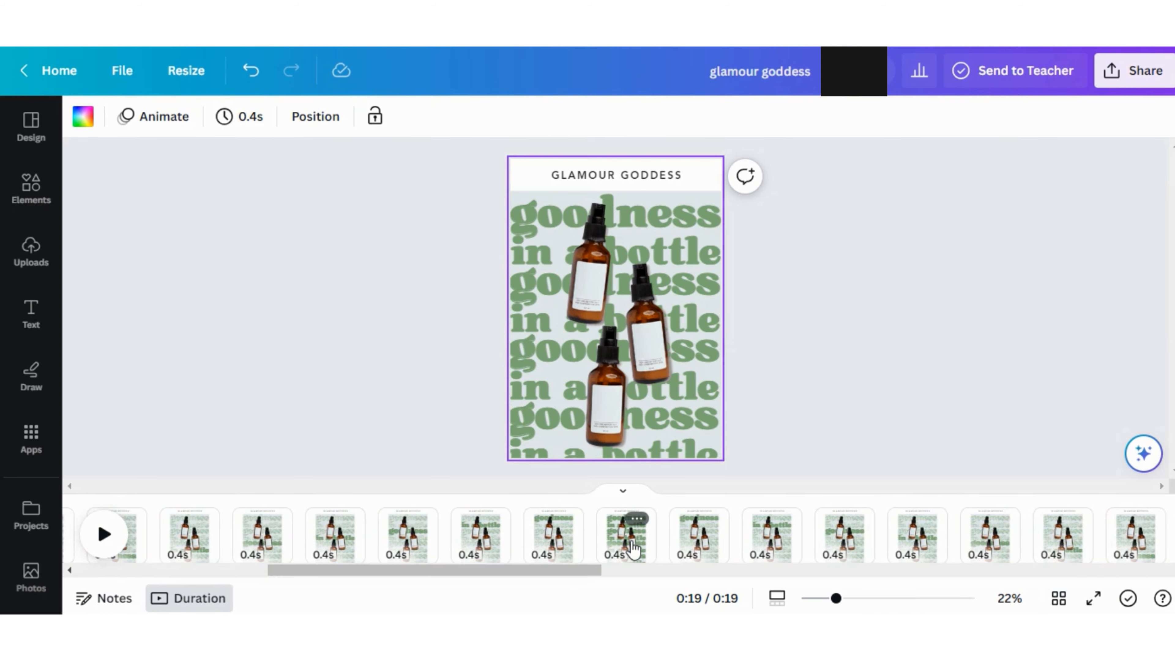
pyautogui.click(258, 127)
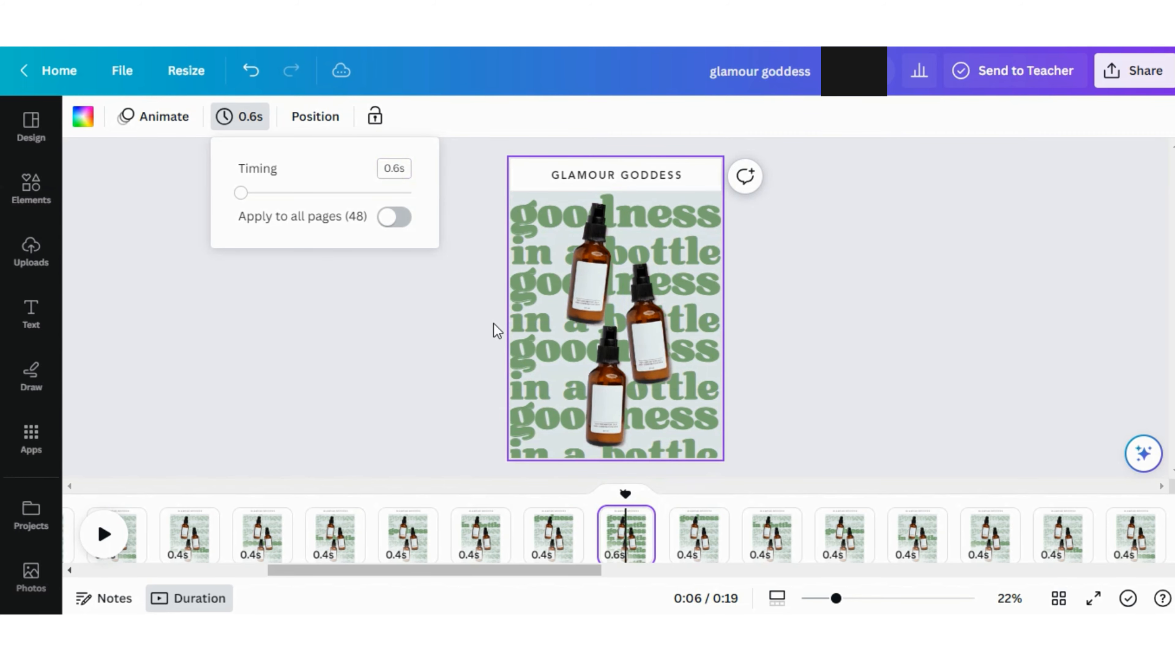
pyautogui.moveTo(553, 570); pyautogui.dragTo(863, 583)
pyautogui.click(757, 537)
pyautogui.click(252, 121)
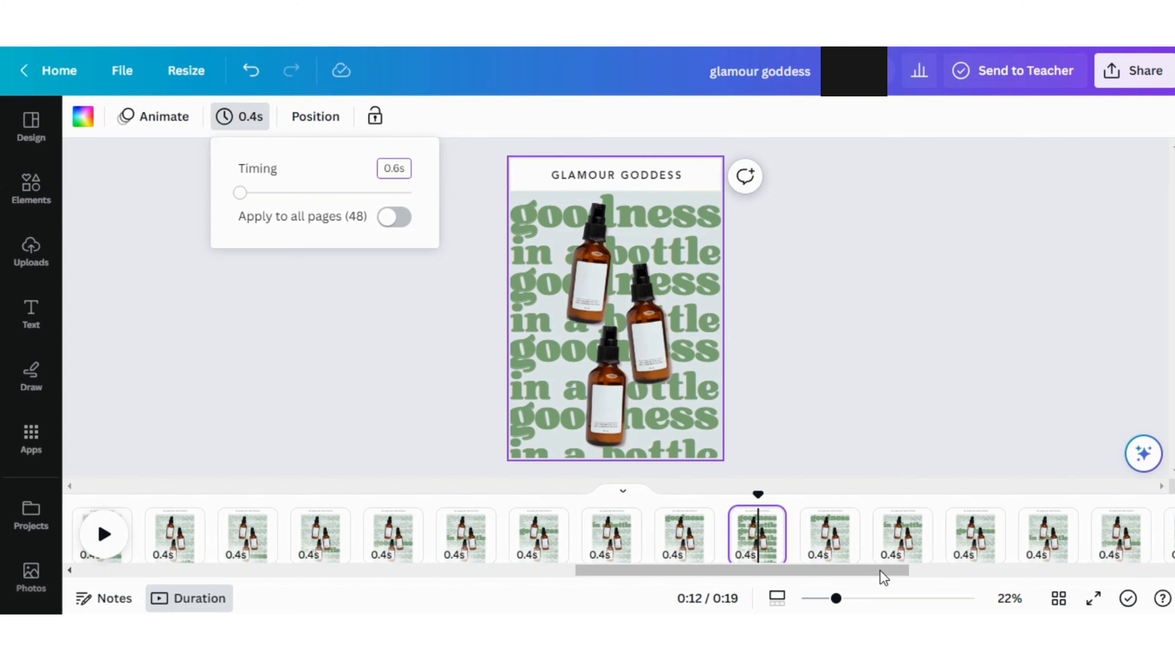
pyautogui.click(765, 539)
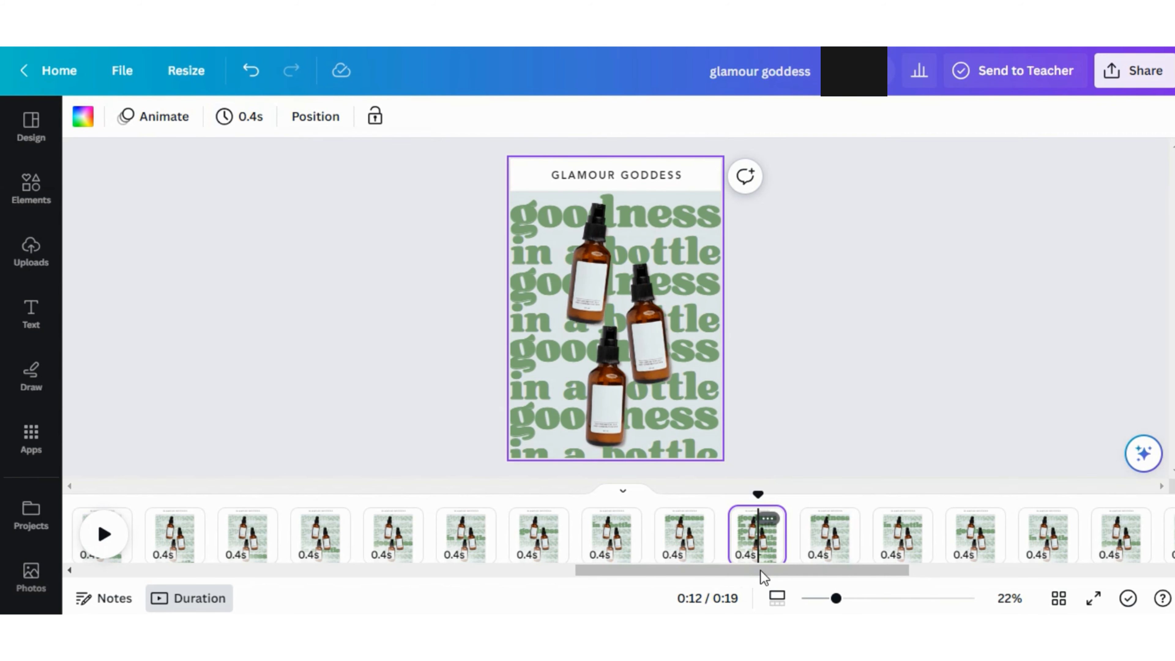
pyautogui.click(242, 116)
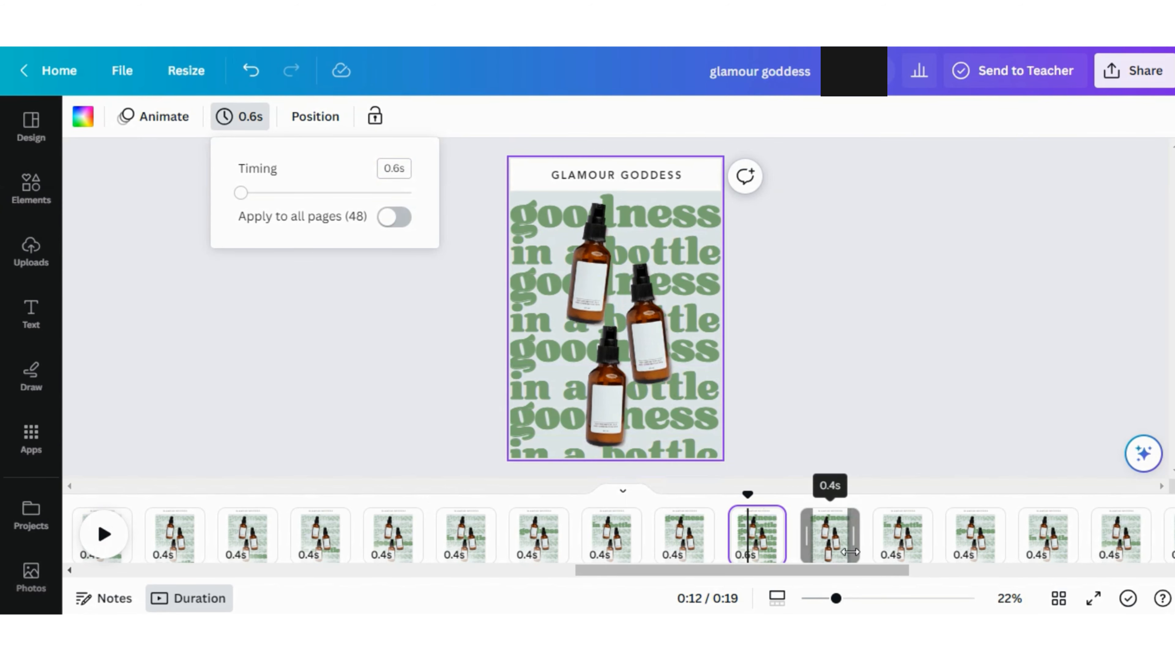
# Set the timing of the last page, the all-solid text page 48, to 0.6 s.
pyautogui.moveTo(903, 571); pyautogui.dragTo(1016, 357)
pyautogui.click(1019, 364)
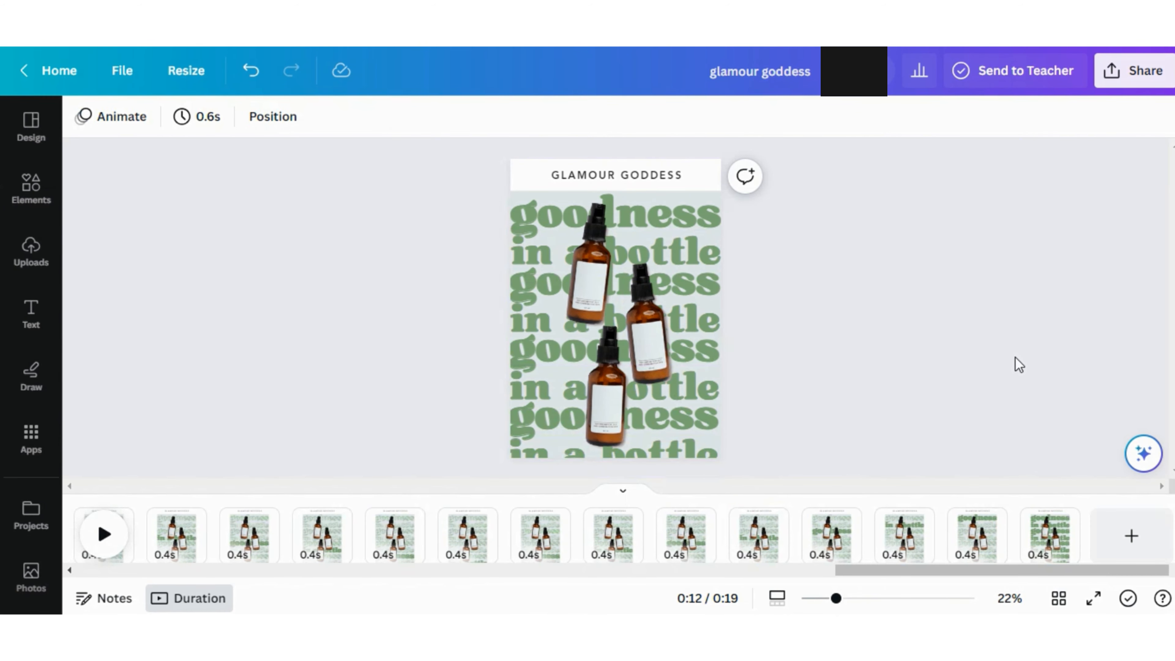
pyautogui.click(1059, 548)
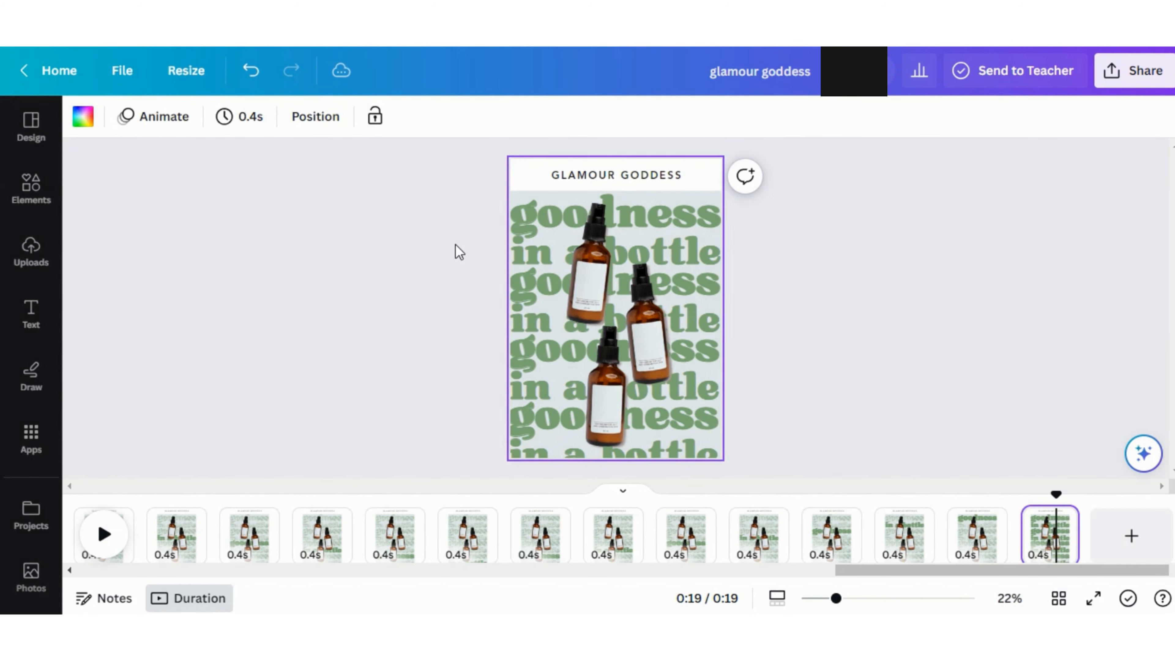
pyautogui.click(254, 119)
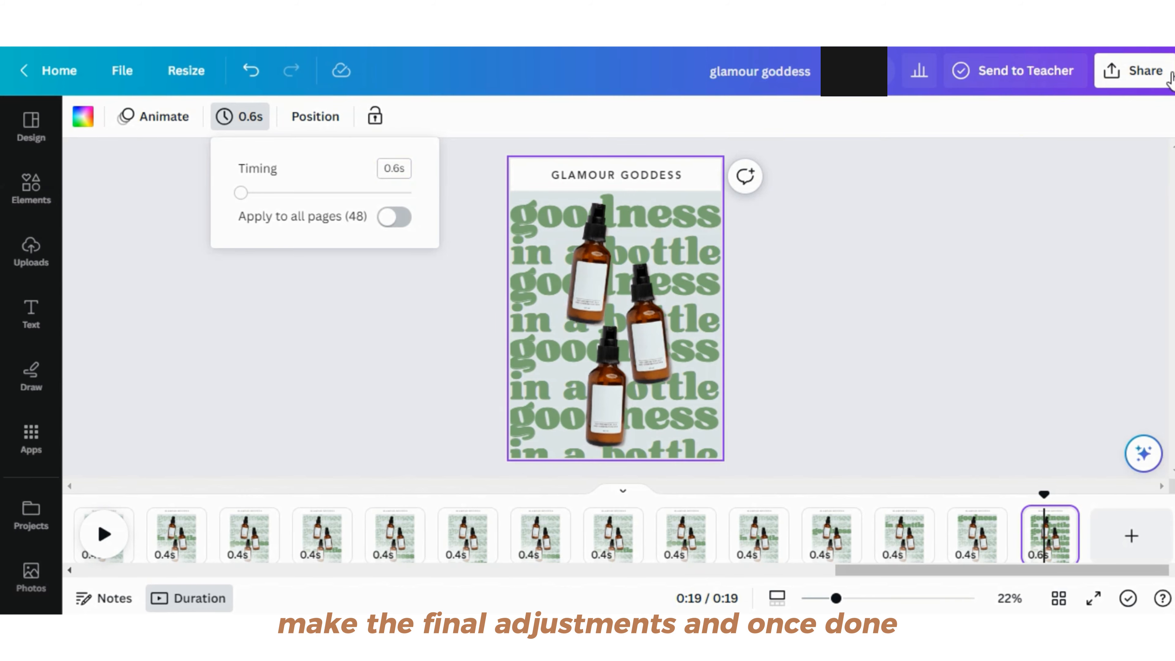
# Open the design's download settings and choose MP4 Video as the file type.
pyautogui.click(1133, 70)
pyautogui.click(939, 518)
pyautogui.click(979, 191)
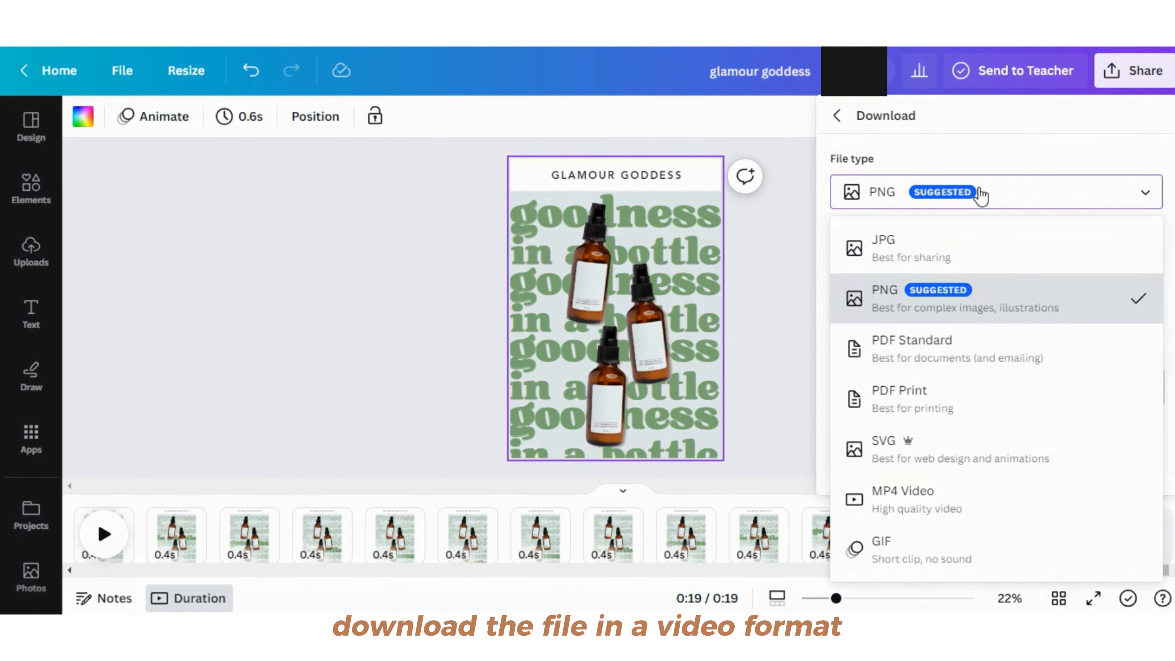
pyautogui.click(925, 490)
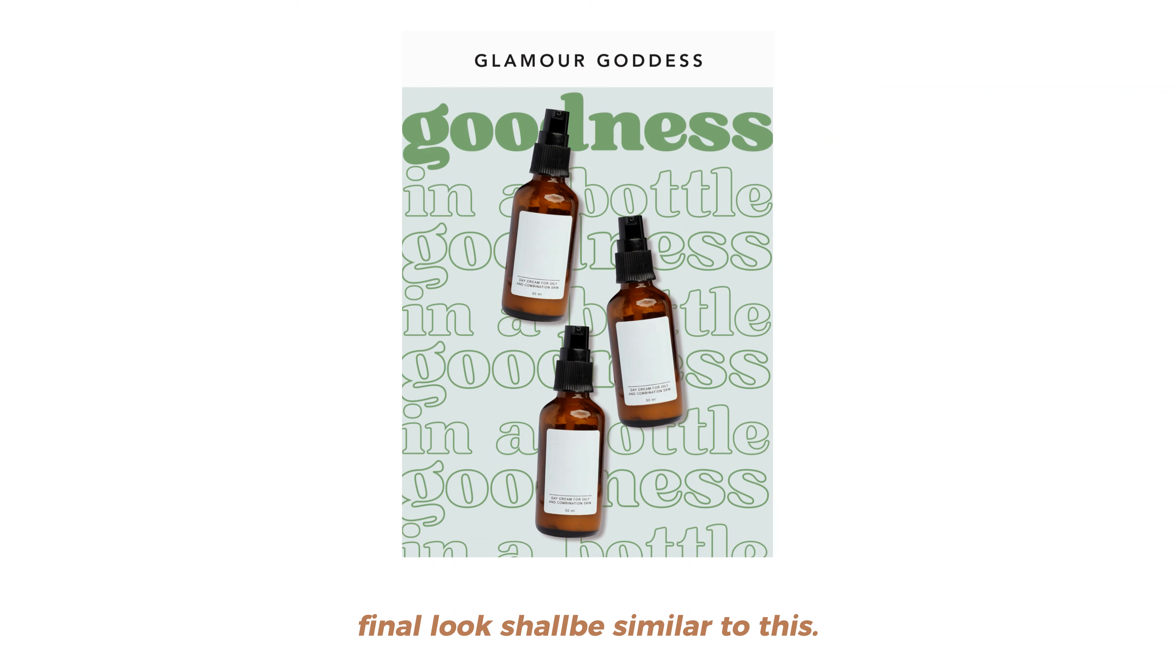